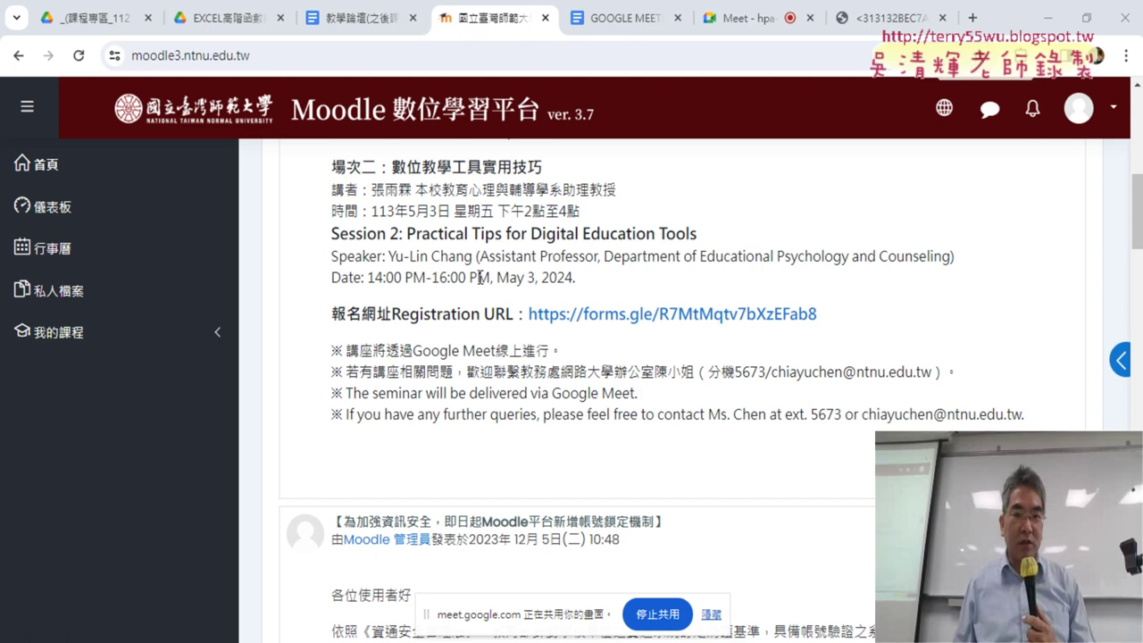
Scroll the Moodle dashboard and enter the 1122 B-group spreadsheet course
scroll(437, 284, "down", 2)
scroll(438, 284, "down", 3)
scroll(437, 284, "down", 1)
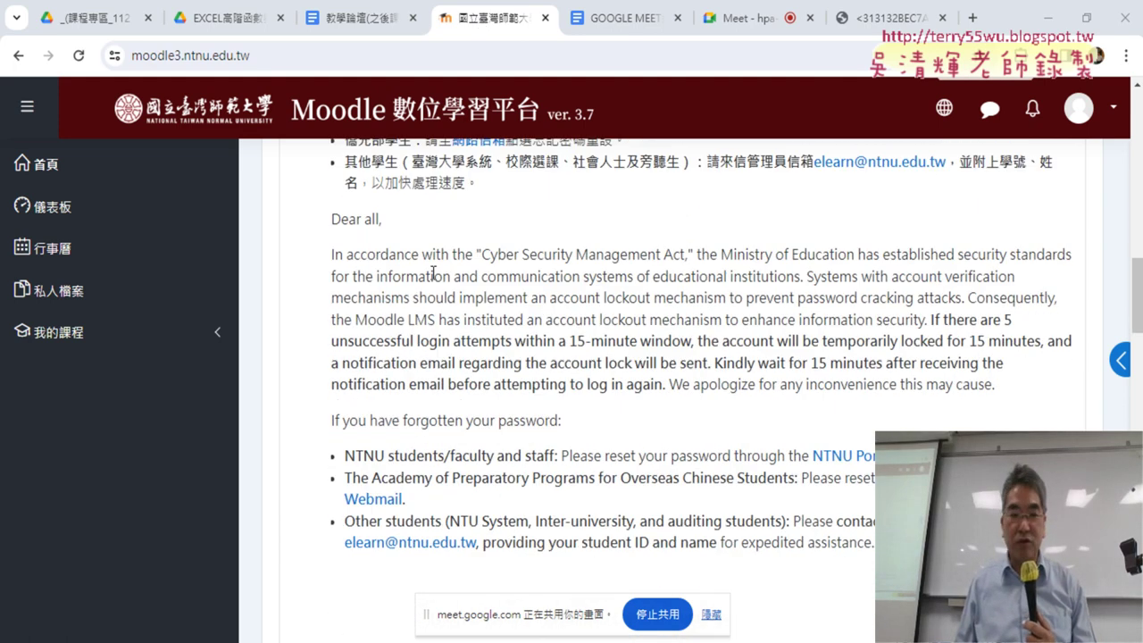
scroll(438, 284, "down", 5)
scroll(434, 285, "down", 5)
scroll(419, 282, "down", 1)
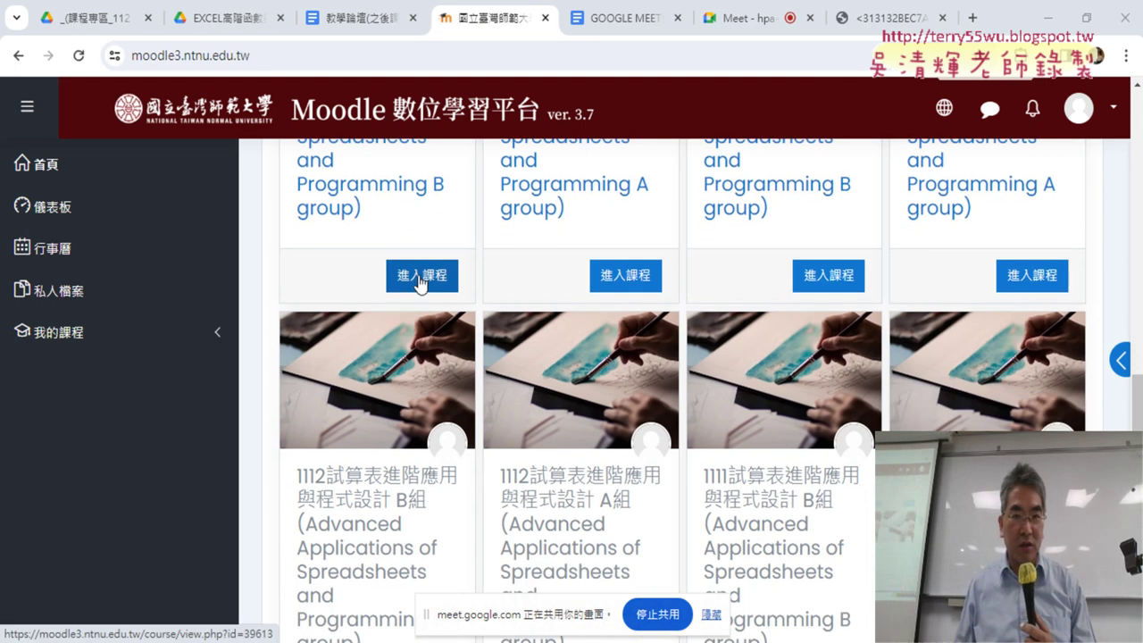
left_click(420, 282)
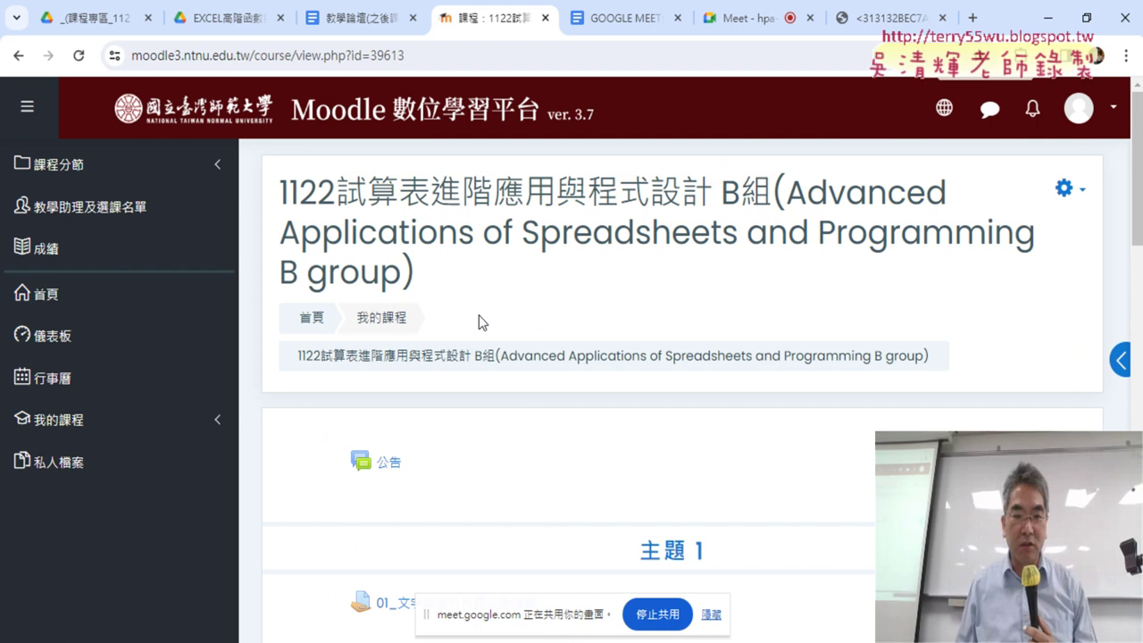
Open the 公告 forum's 第5次上課 post and scroll to its lesson content list
scroll(476, 294, "down", 3)
left_click(379, 196)
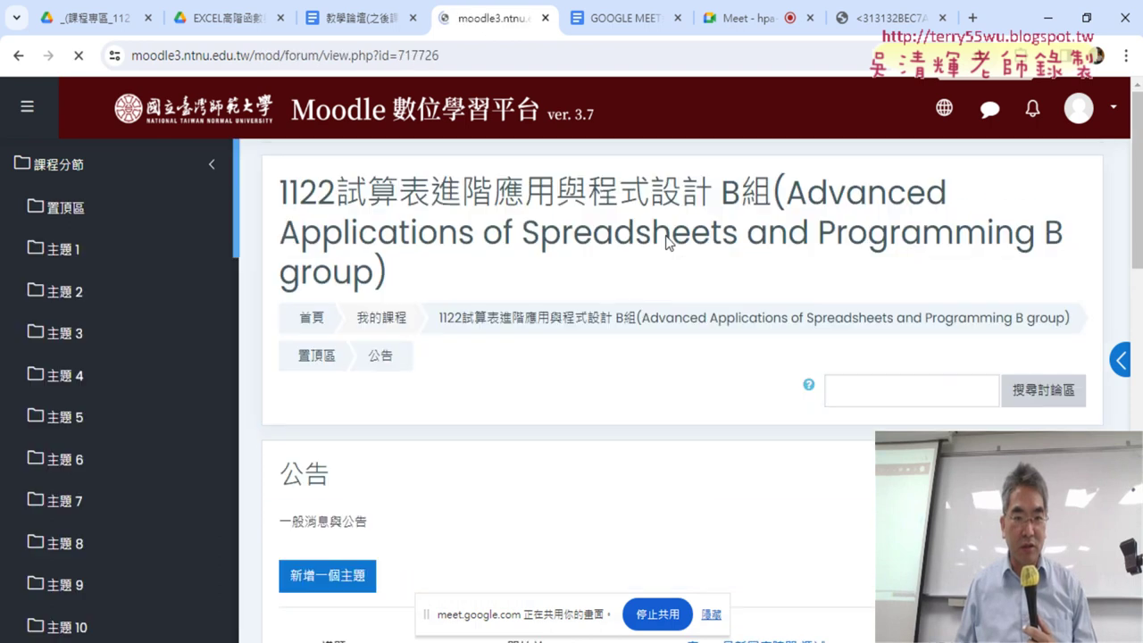
scroll(620, 255, "down", 8)
scroll(544, 342, "up", 4)
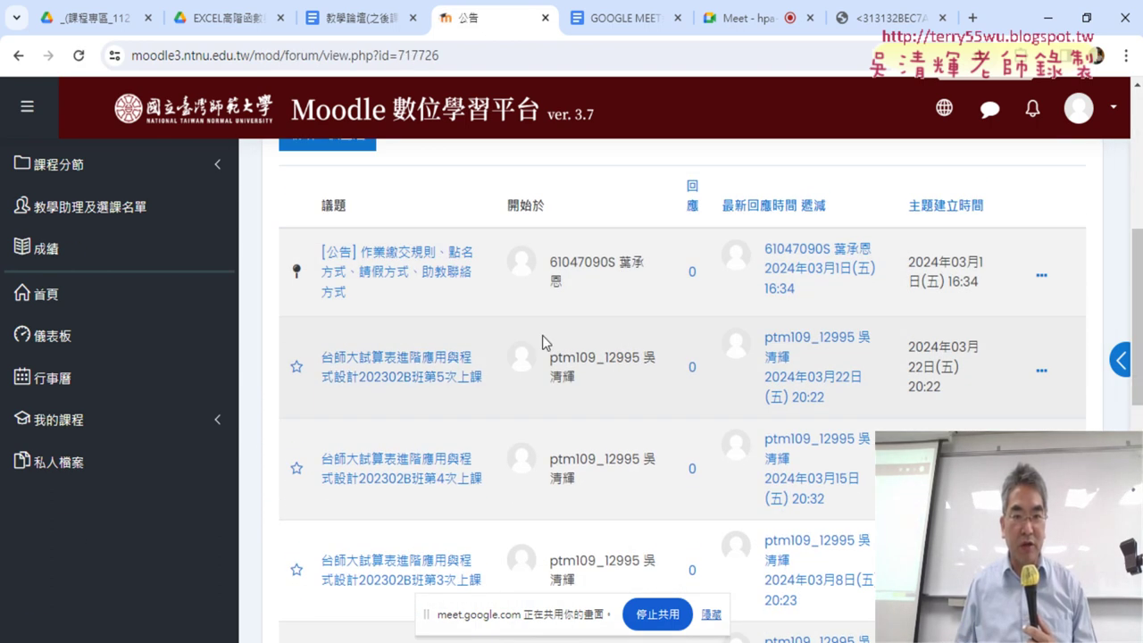
left_click(449, 373)
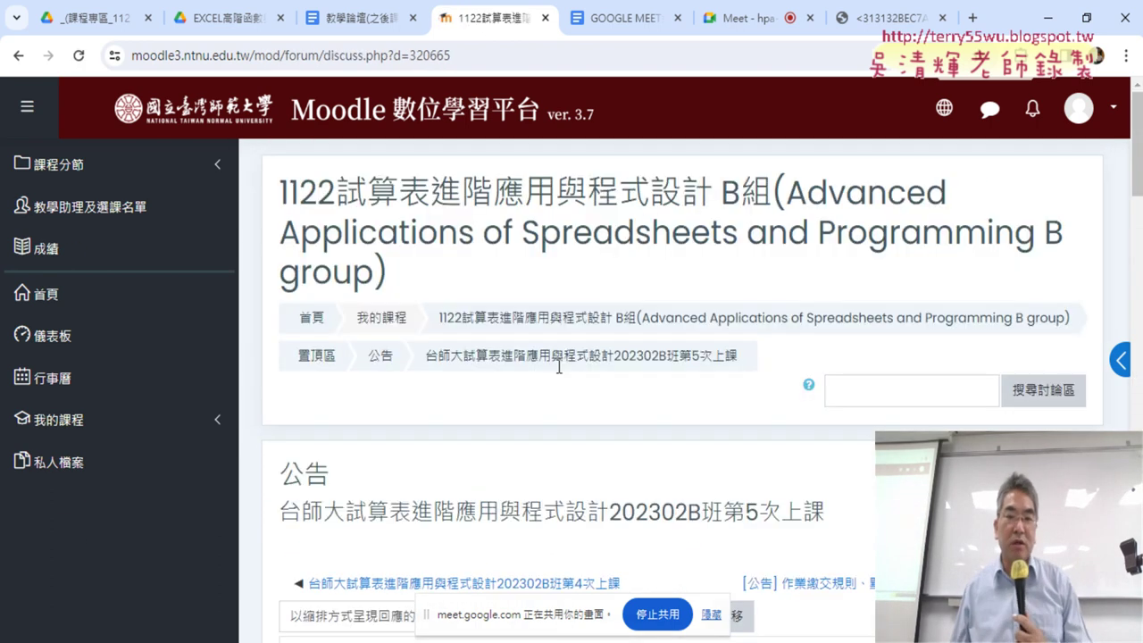
scroll(826, 516, "down", 4)
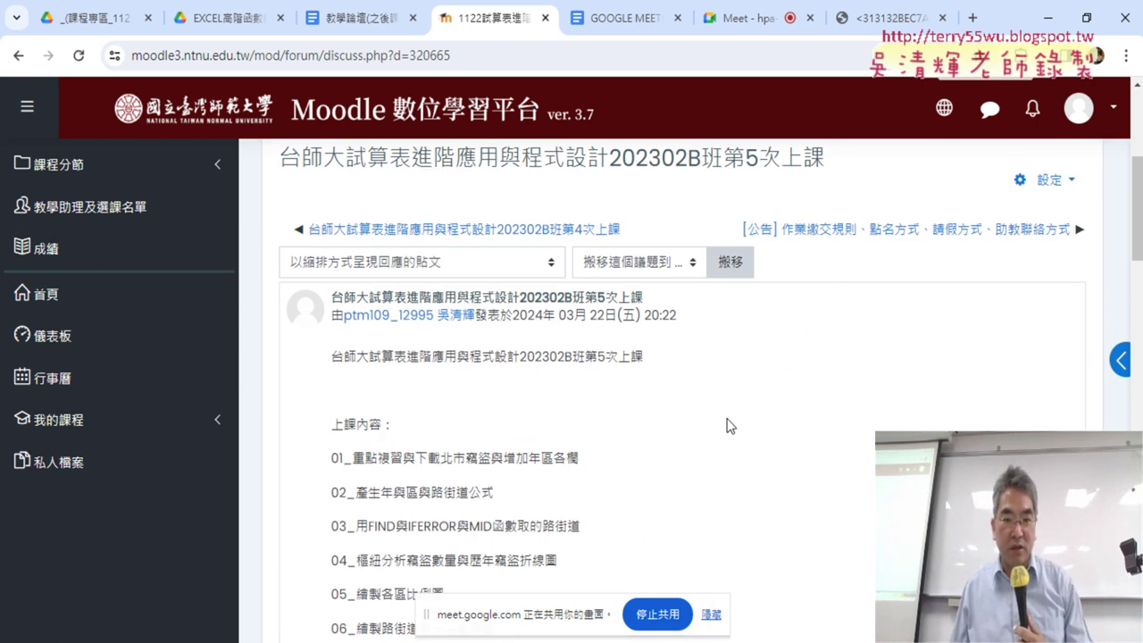
scroll(576, 396, "down", 2)
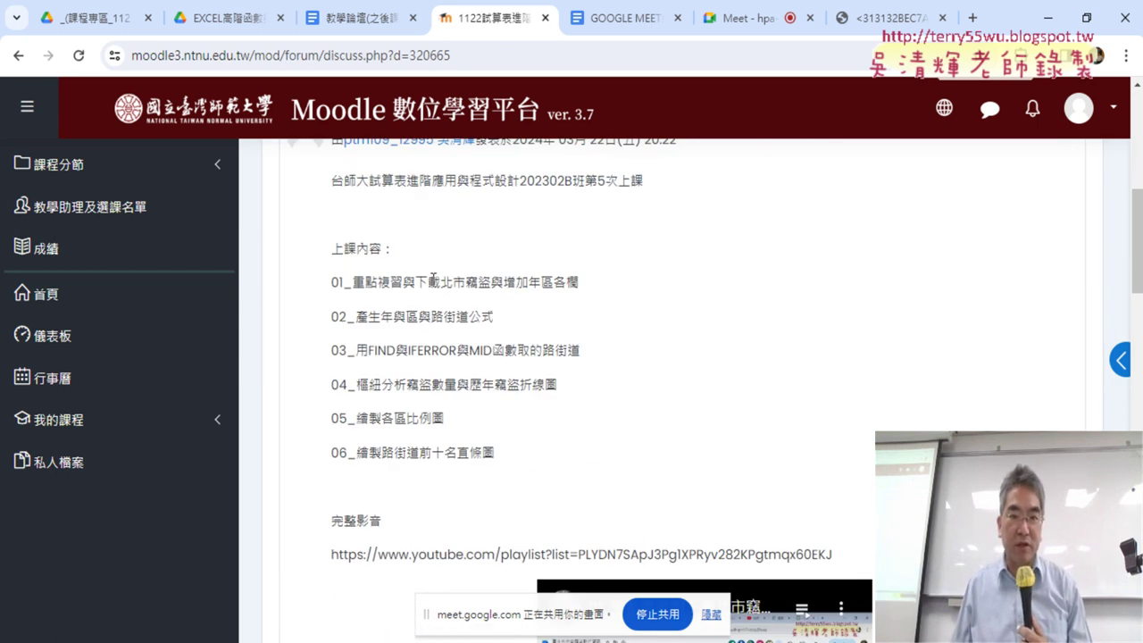
left_click_drag(441, 283, 580, 289)
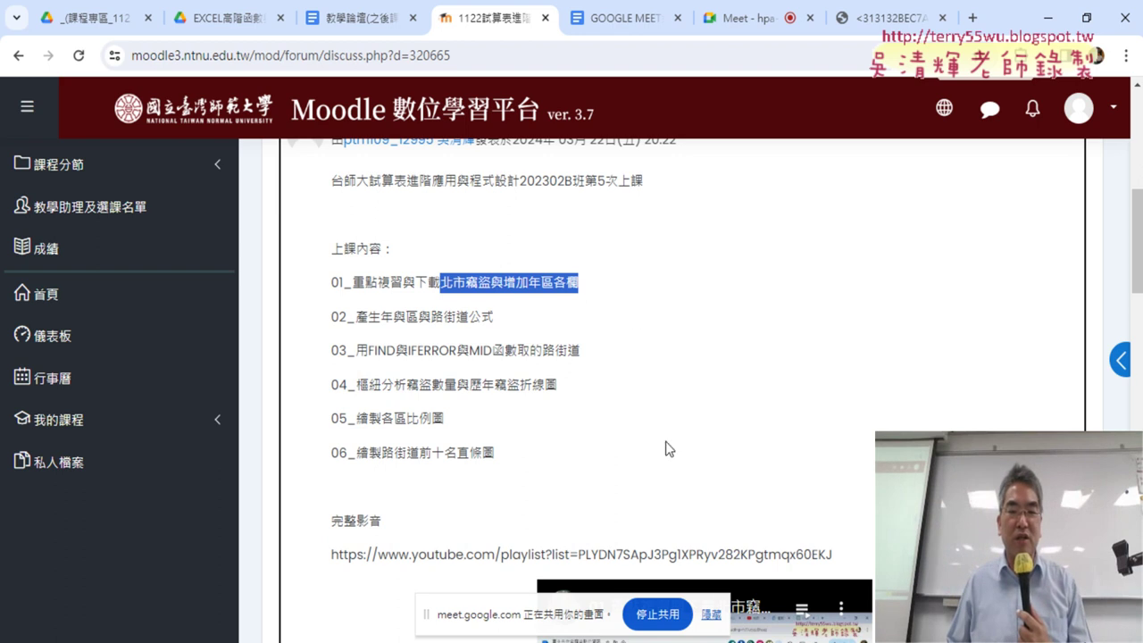
Hide the screen-sharing bar, highlight item 02's street text, and switch to Excel
left_click(712, 614)
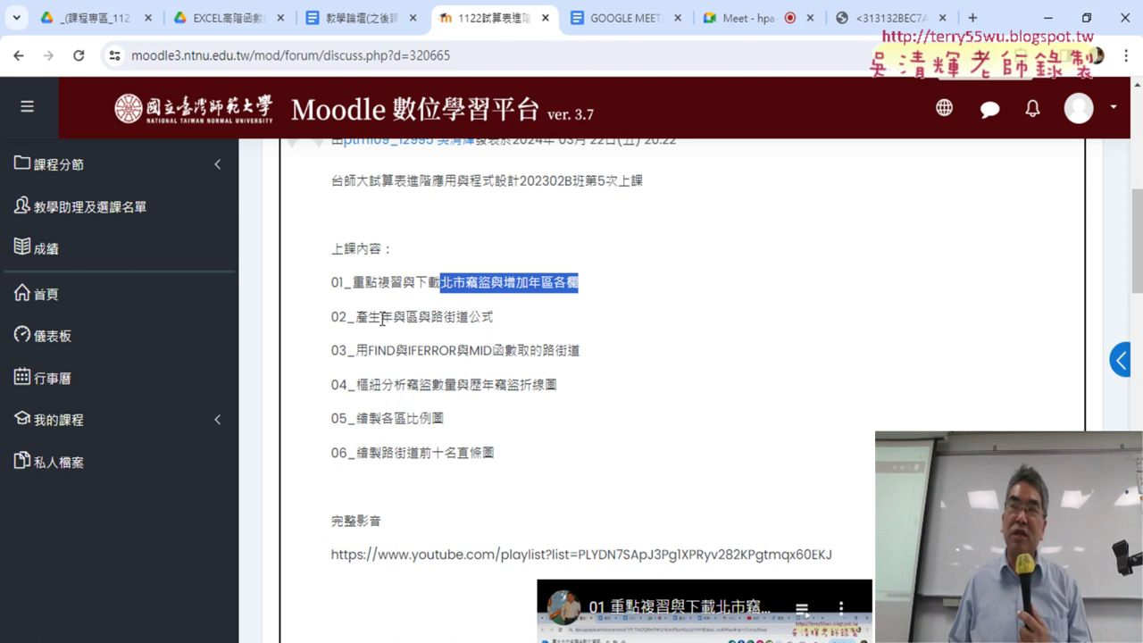
left_click_drag(382, 317, 469, 319)
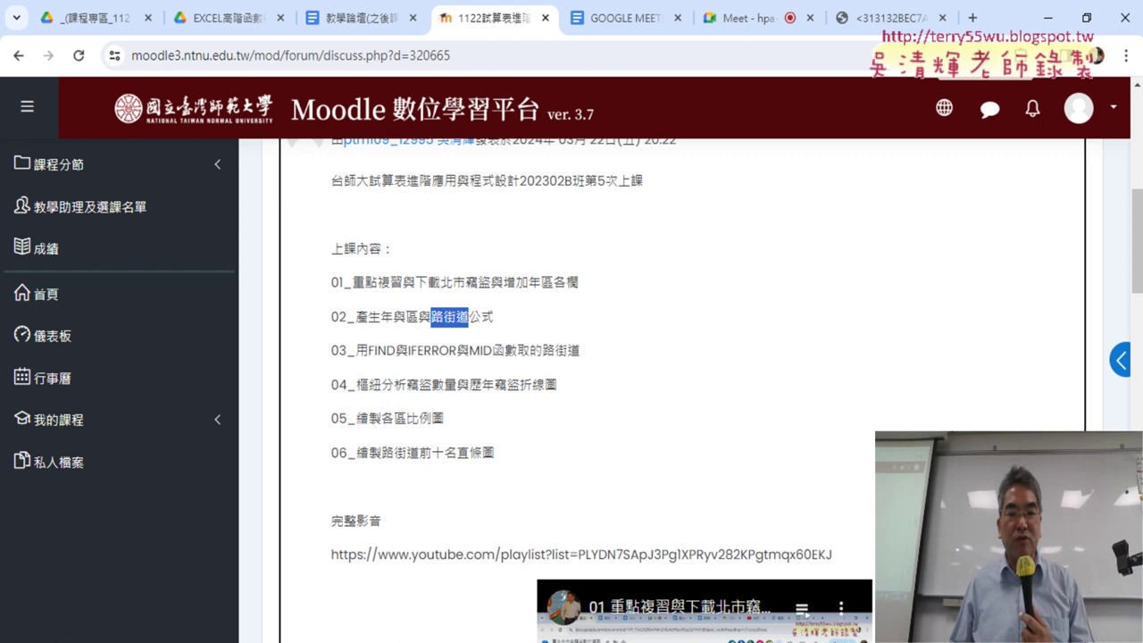
key("alt+Tab")
Check the 歷年竊盜折線圖 line chart's enabled elements, then view the 各區比例圖 pie chart
left_click(141, 611)
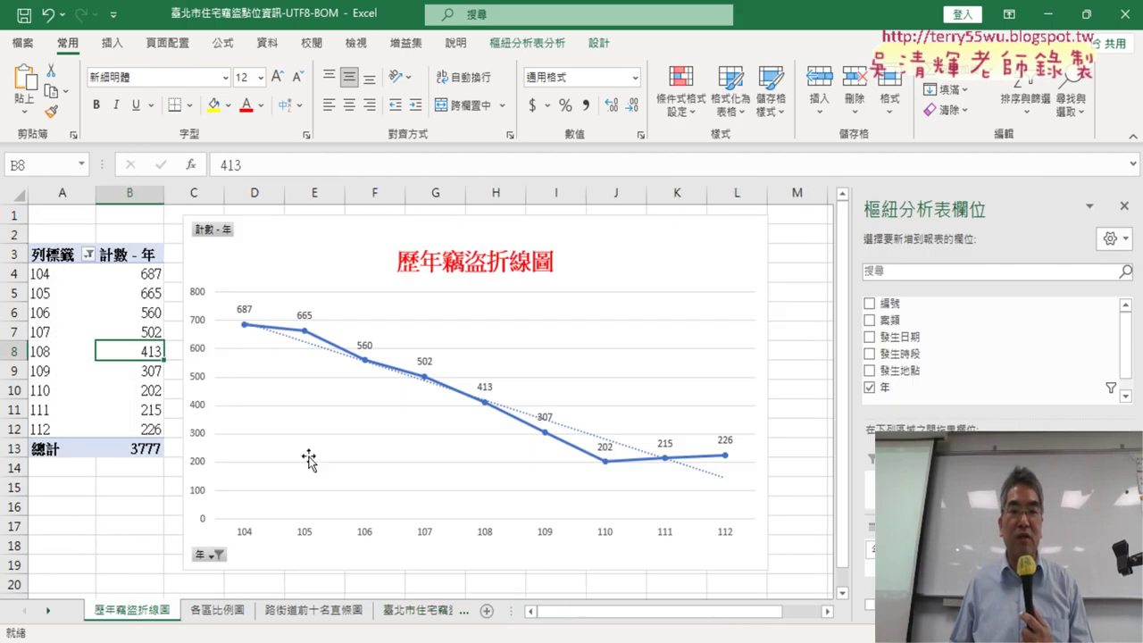
left_click(736, 250)
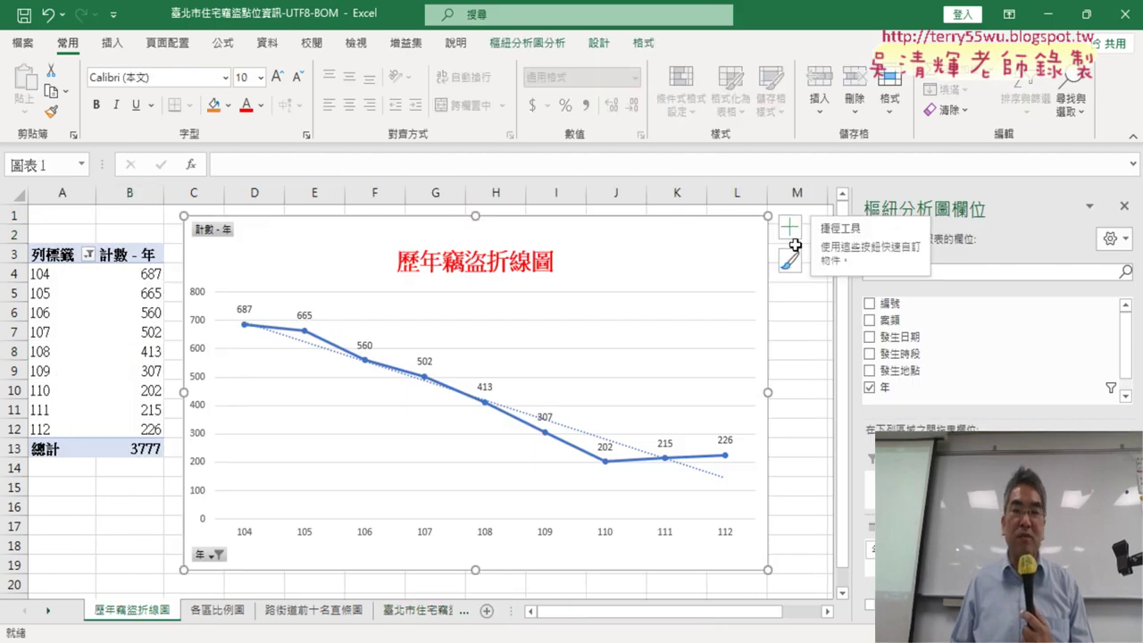
left_click(789, 226)
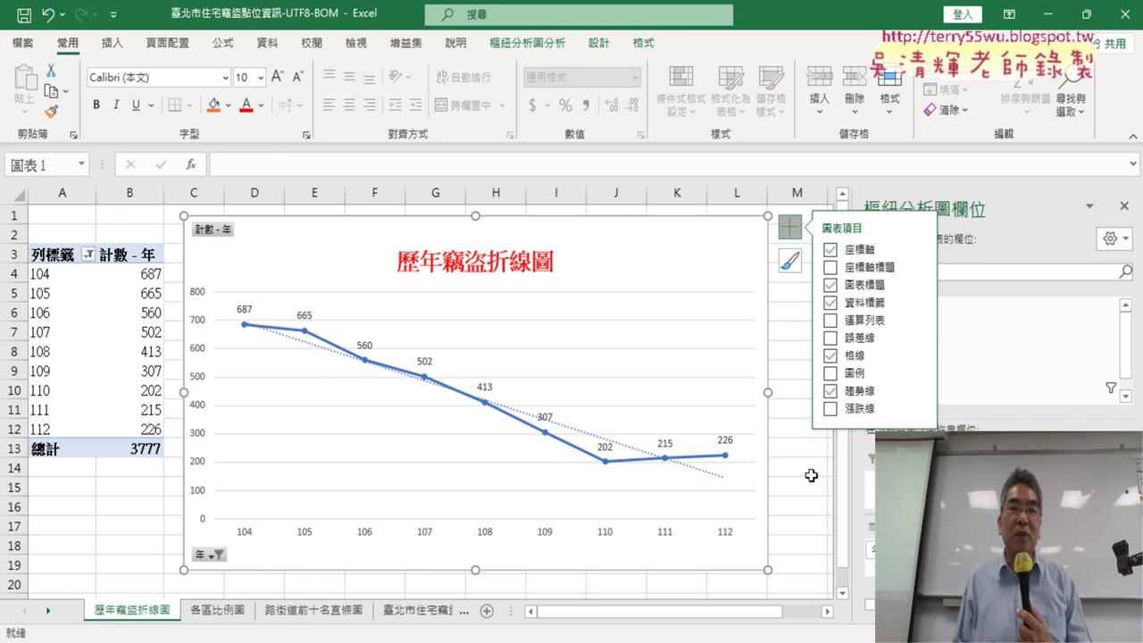
left_click(230, 611)
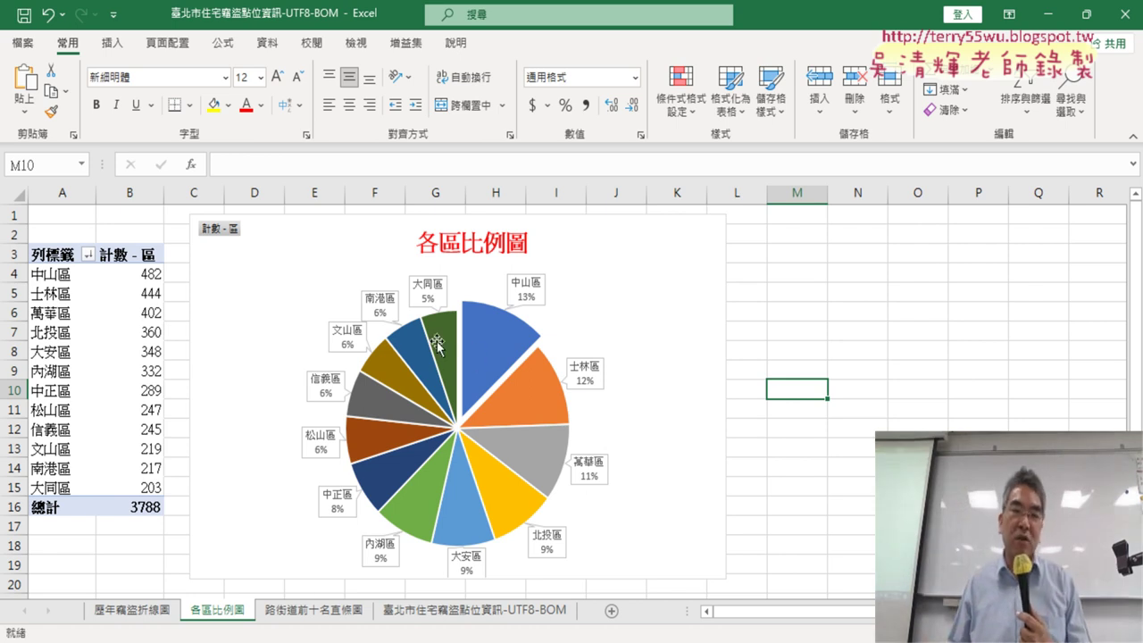
View the 路街道前十名直條圖 top-ten streets chart, then go back to 歷年竊盜折線圖
mouse_move(440, 342)
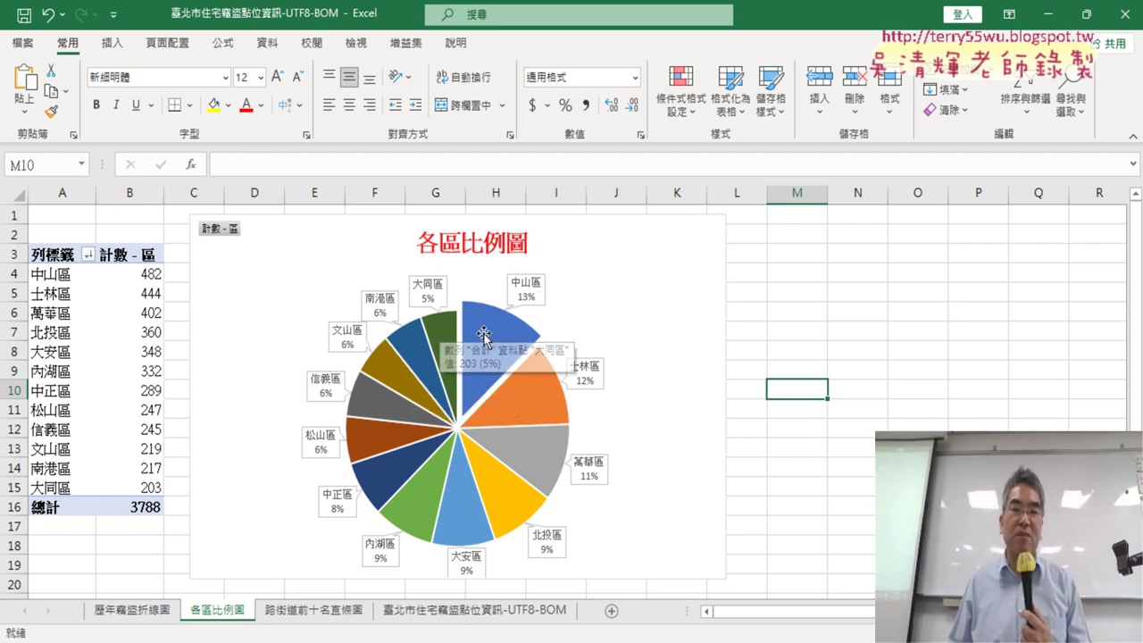
left_click(319, 614)
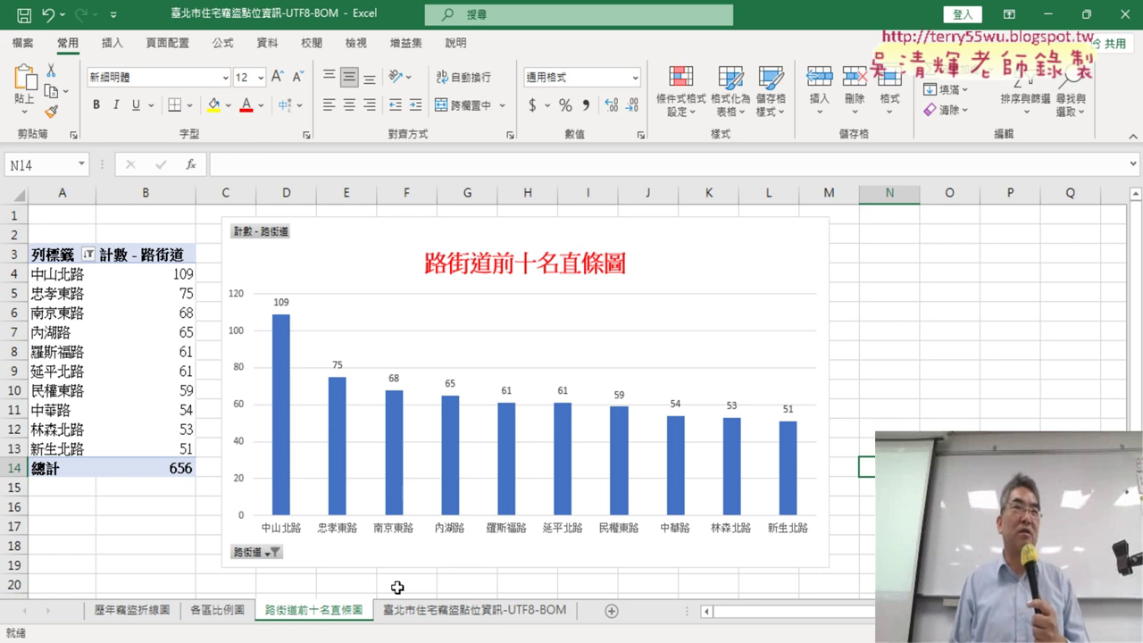
left_click(134, 613)
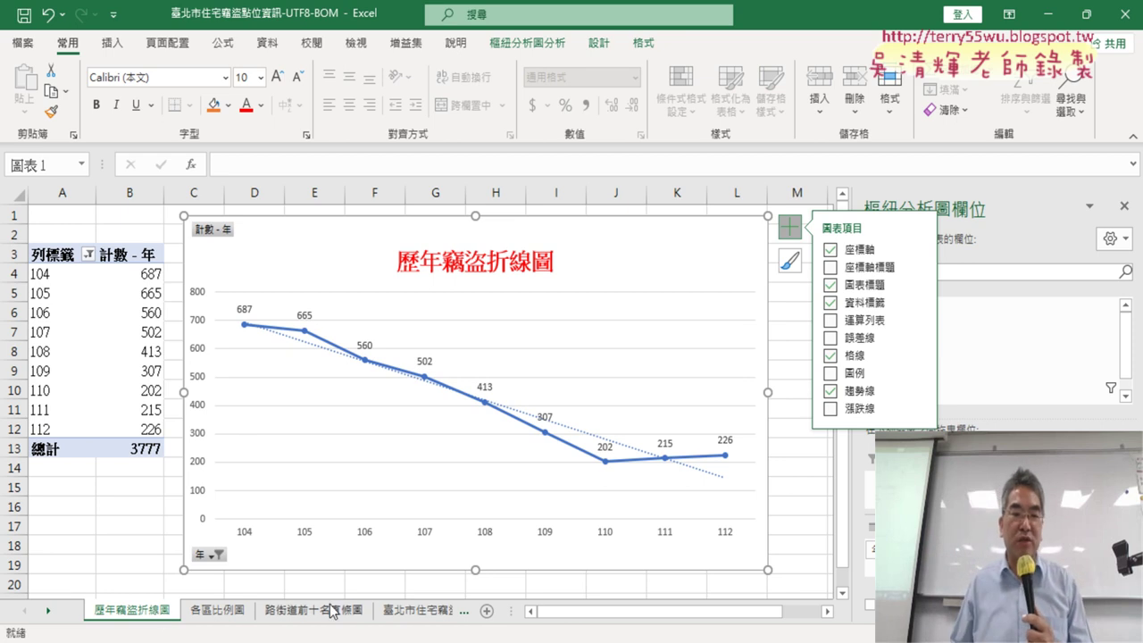
View the yearly line chart, widen the sheet tab bar, and return to the data sheet
left_click(436, 612)
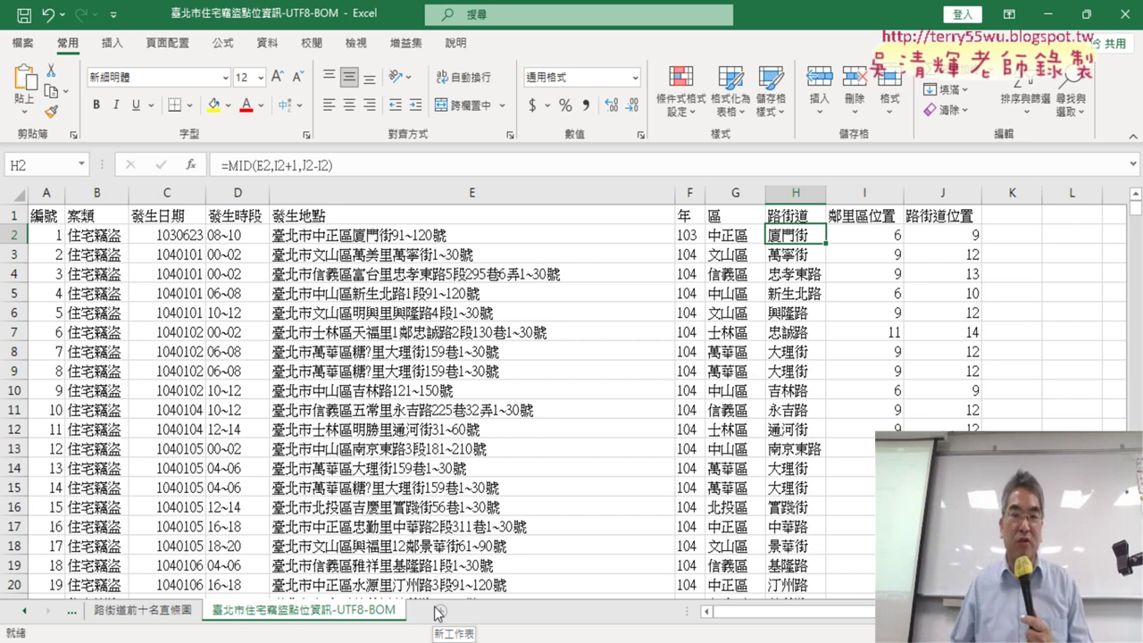
left_click(27, 614)
left_click(26, 614)
left_click(120, 614)
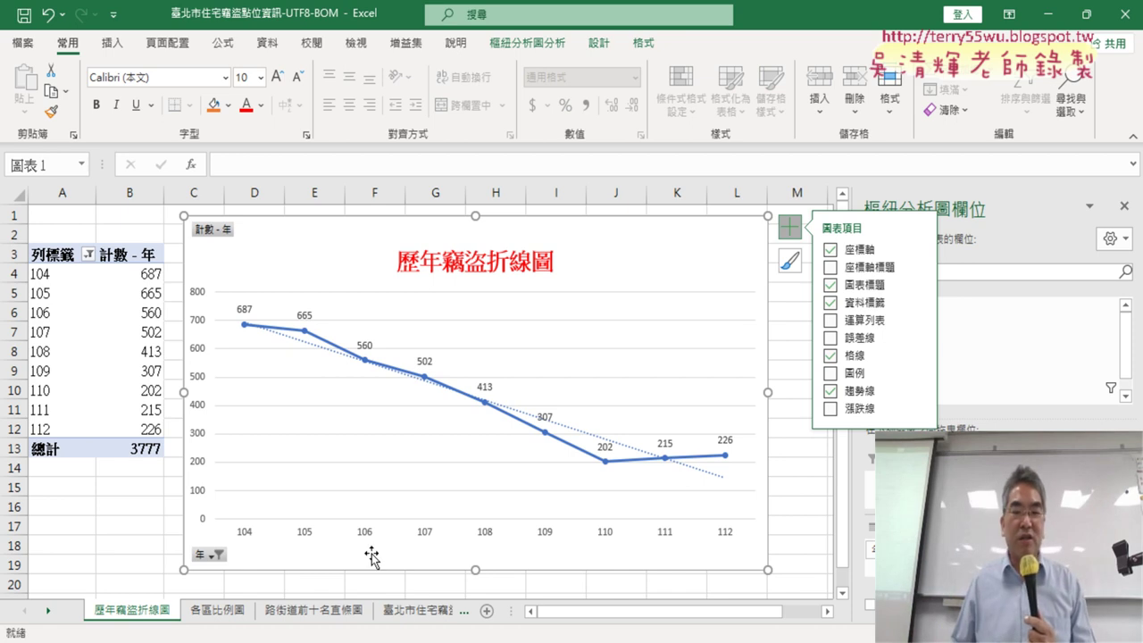
left_click_drag(514, 616, 589, 615)
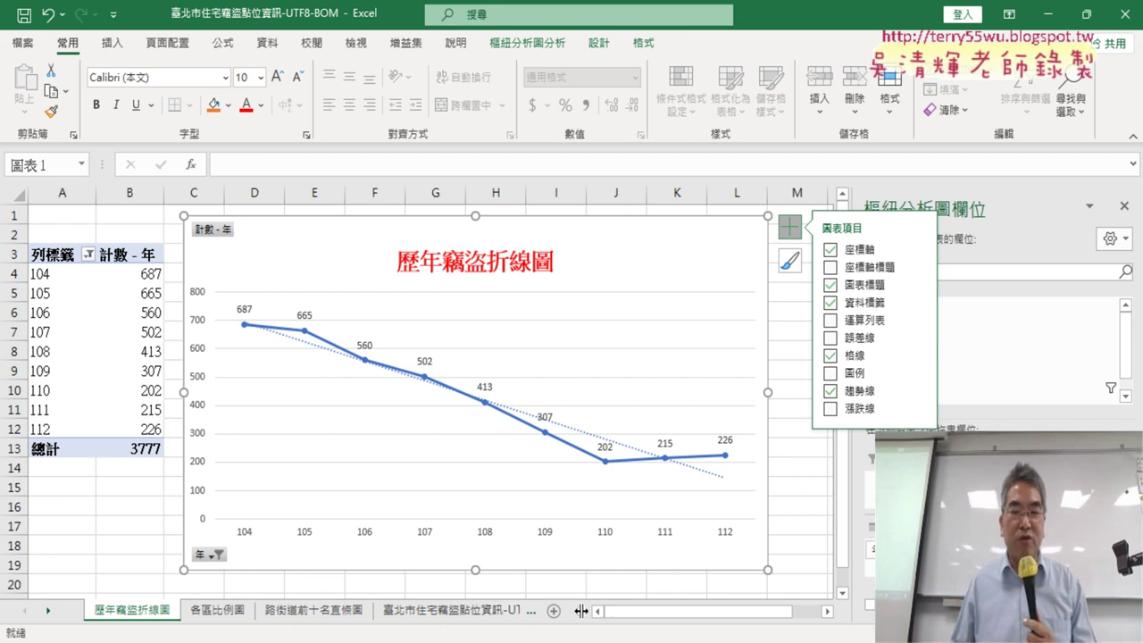
left_click(455, 614)
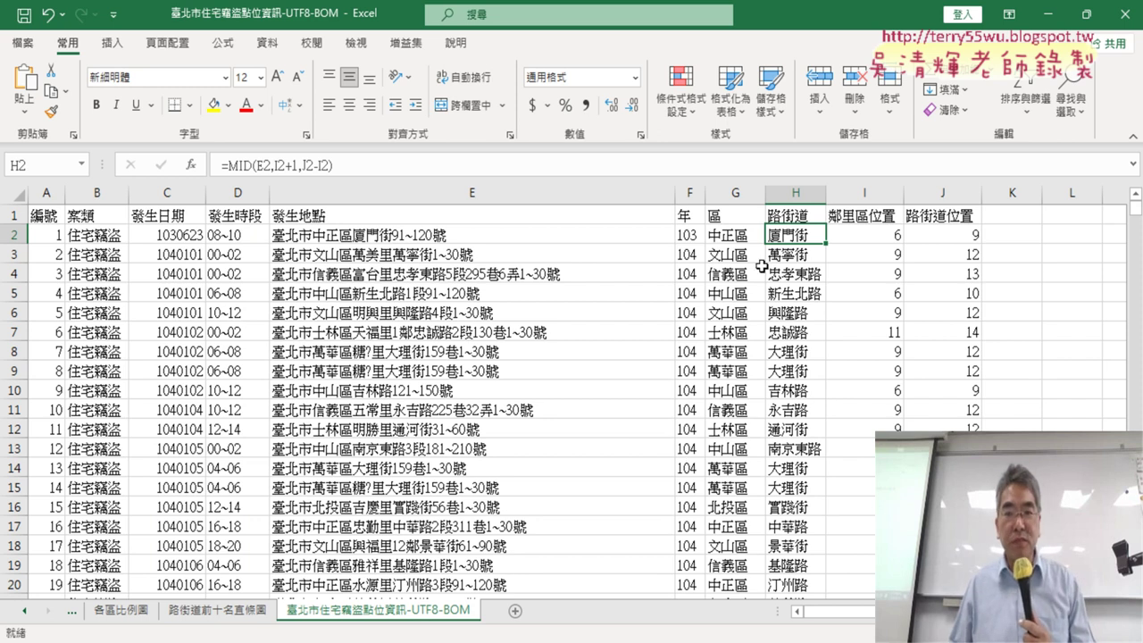
left_click(686, 215)
key("ctrl+shift+Down")
key("shift+Right")
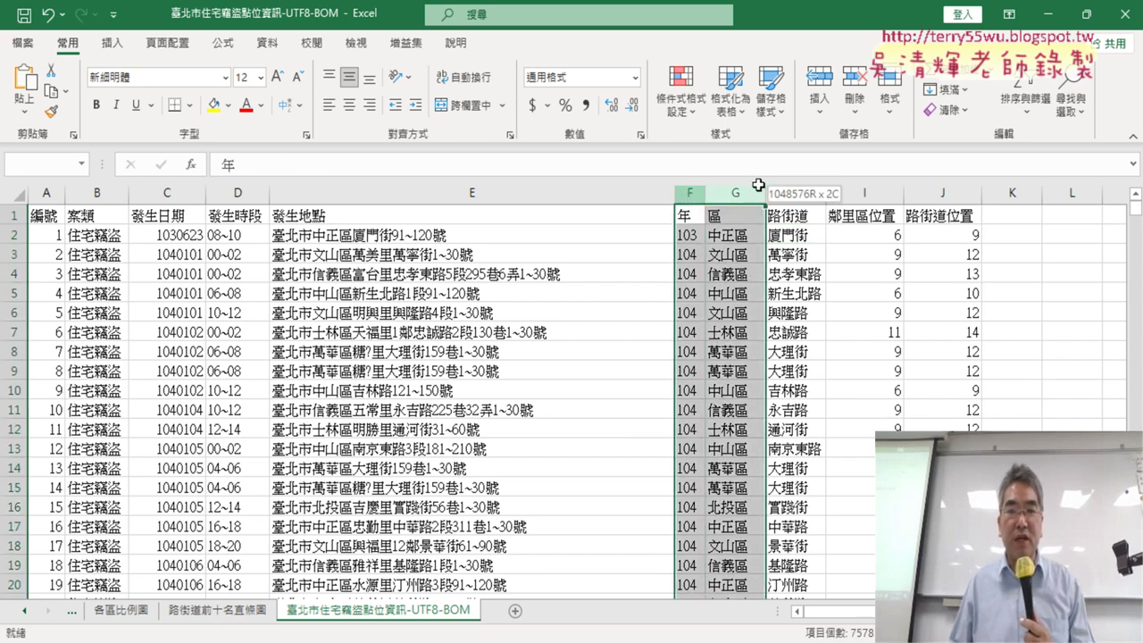
key("shift+Right")
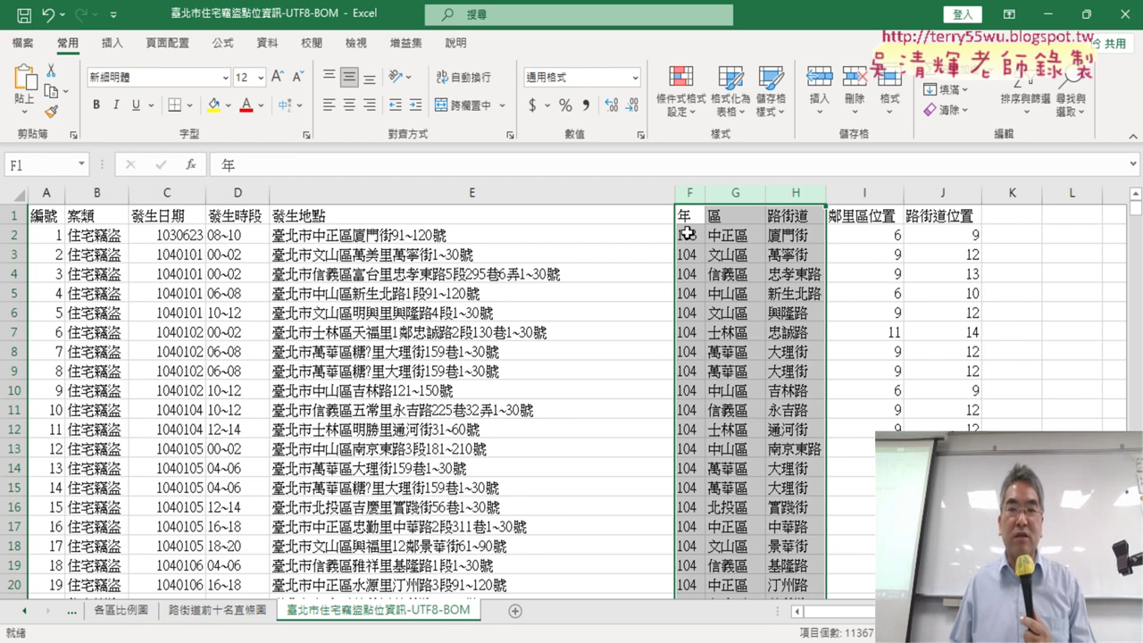
left_click(685, 234)
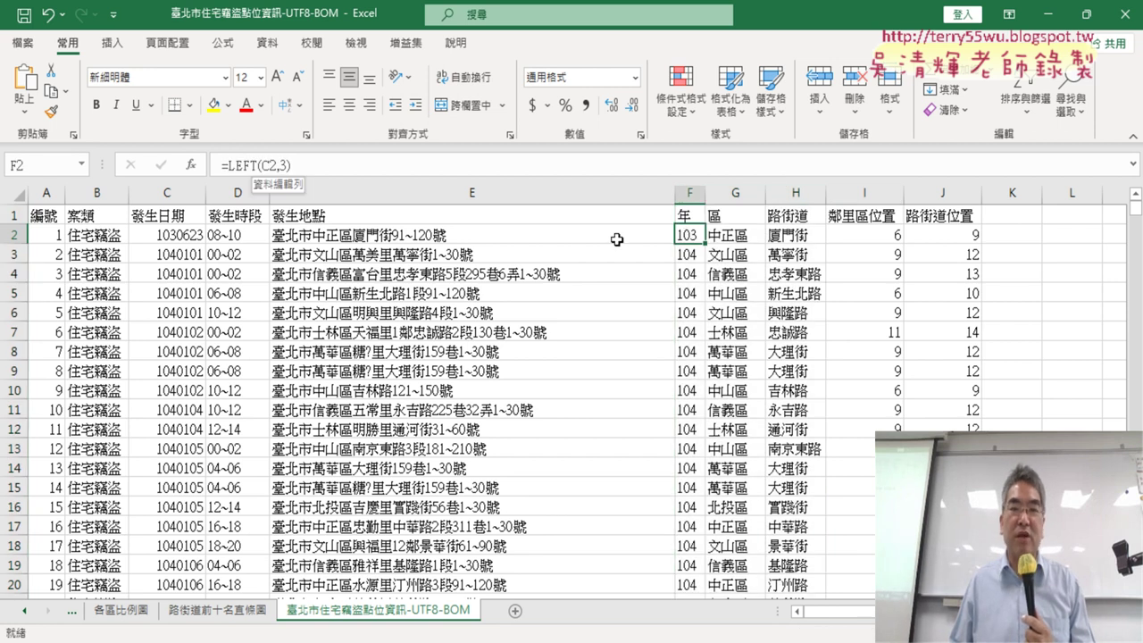
left_click(747, 236)
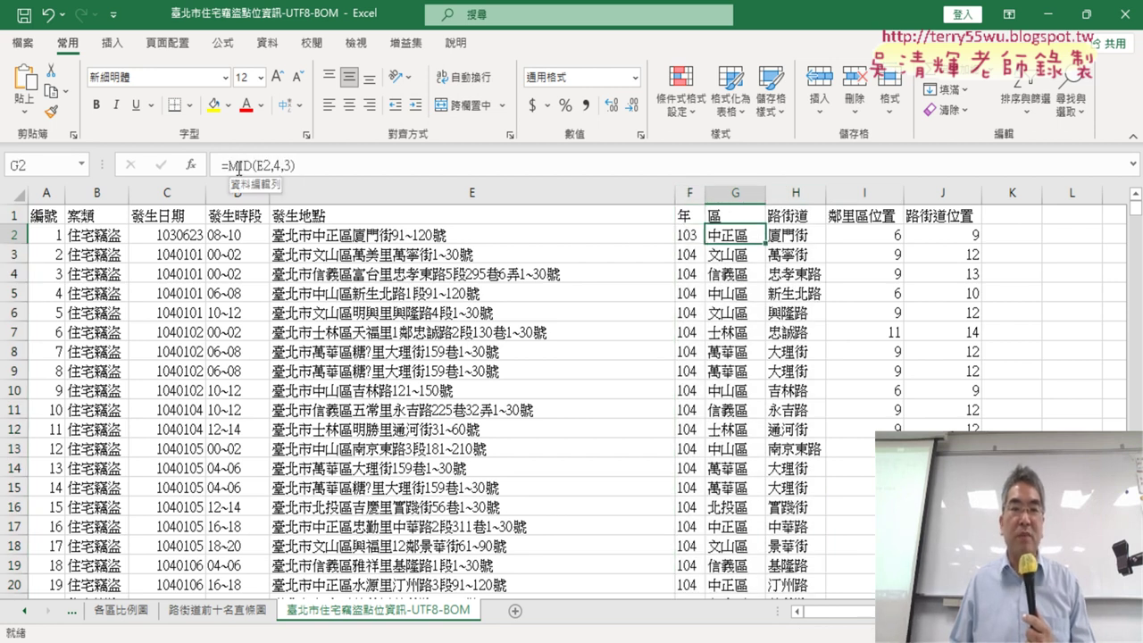
left_click(800, 236)
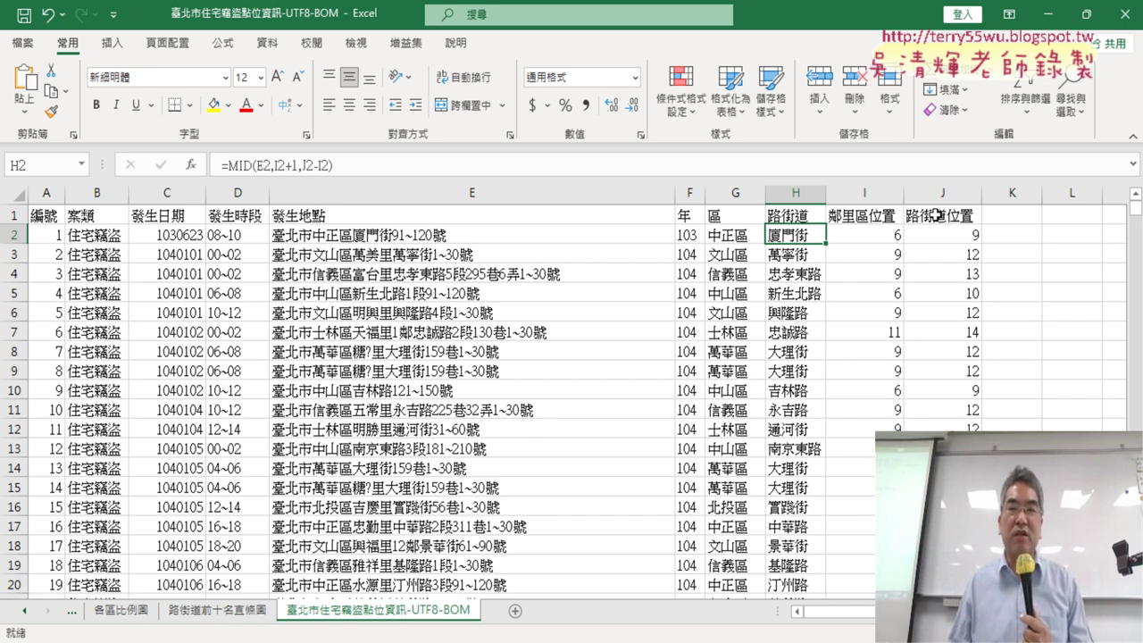
left_click_drag(866, 193, 939, 197)
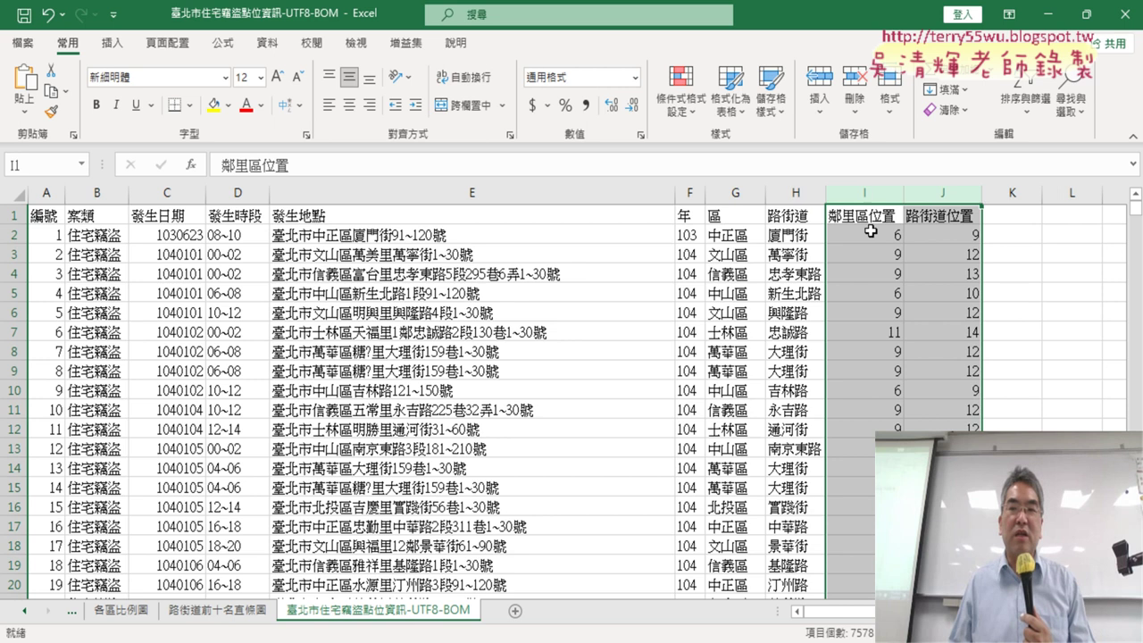
left_click(878, 232)
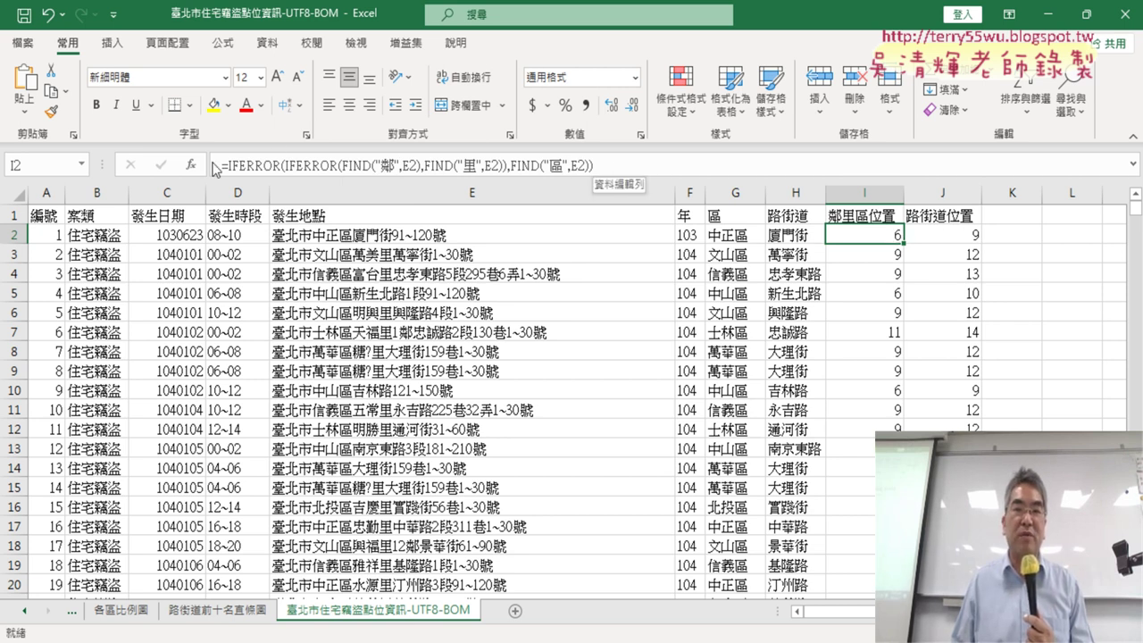
left_click(964, 236)
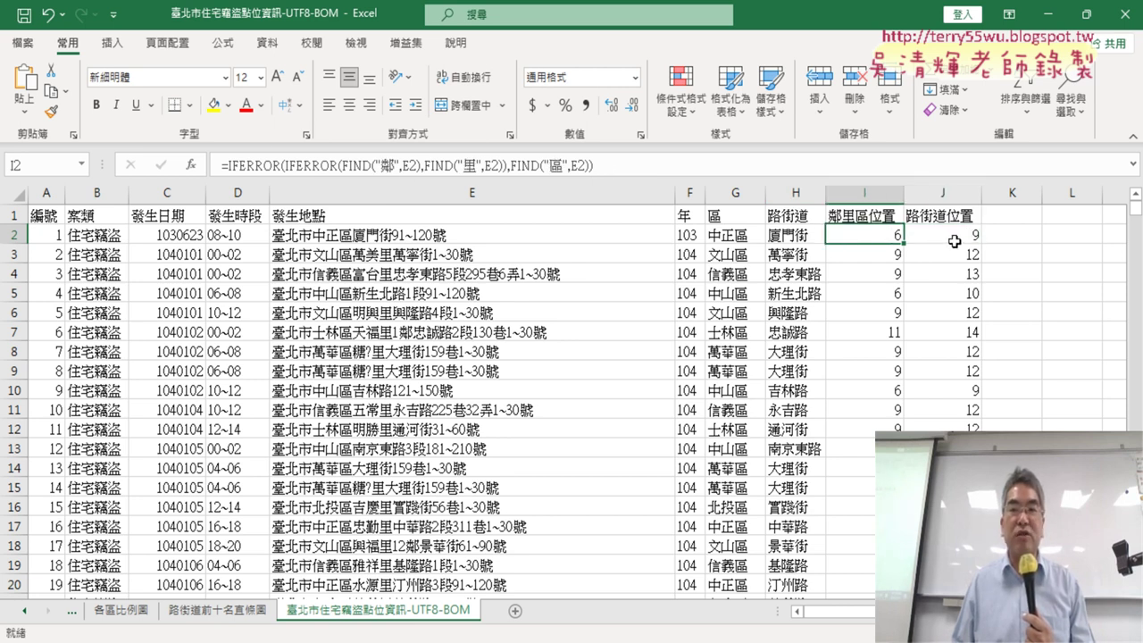
left_click(793, 234)
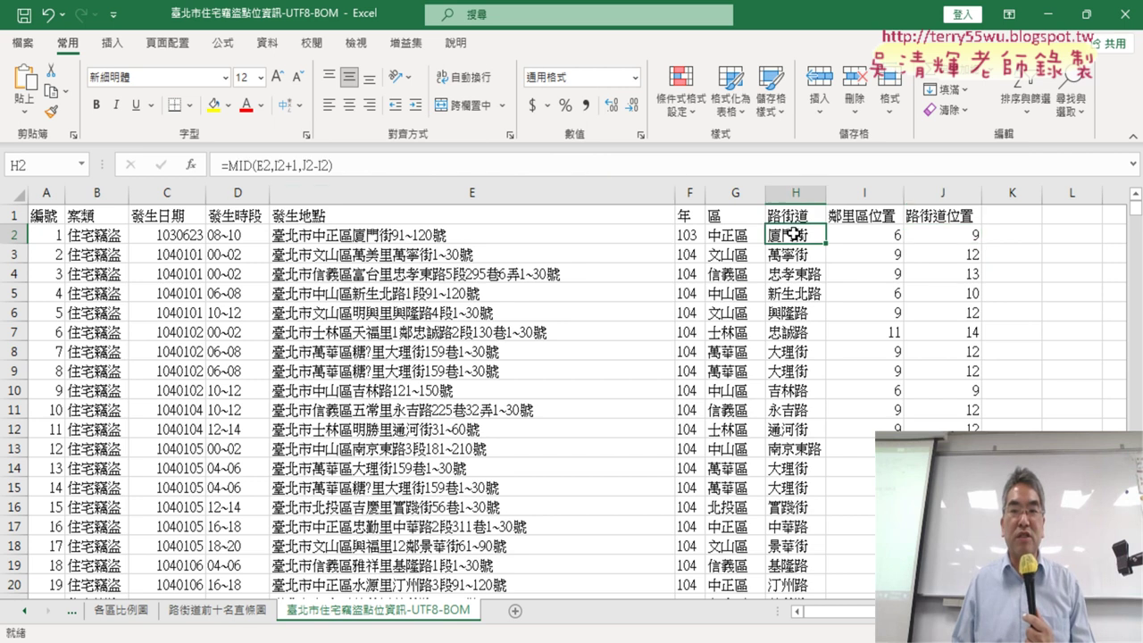
left_click(242, 164)
left_click(190, 165)
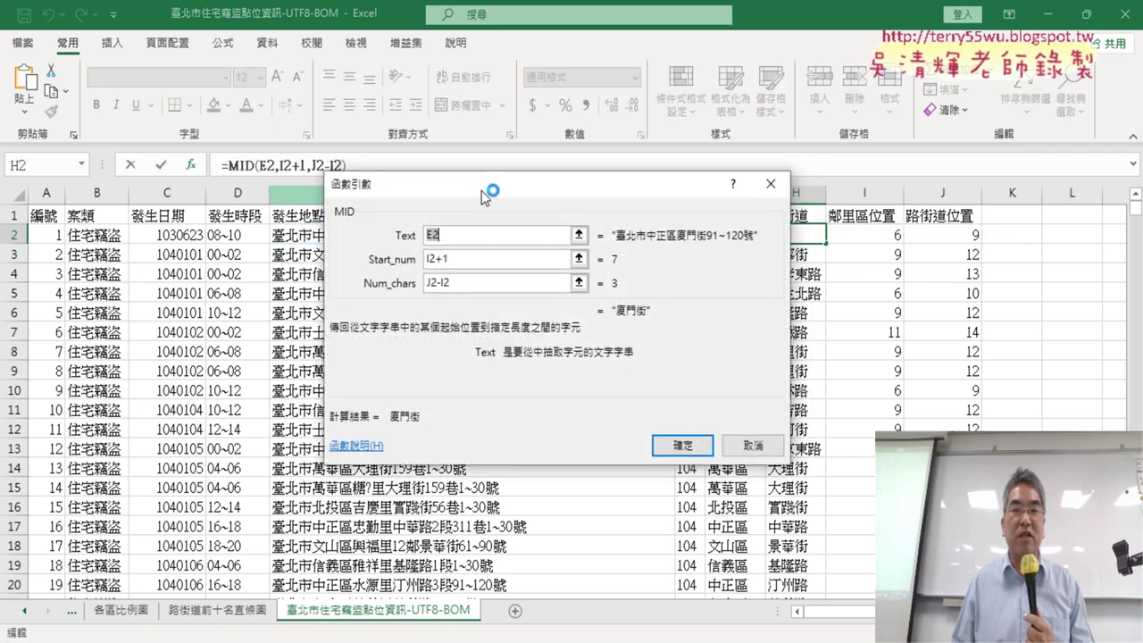
left_click_drag(483, 195, 295, 260)
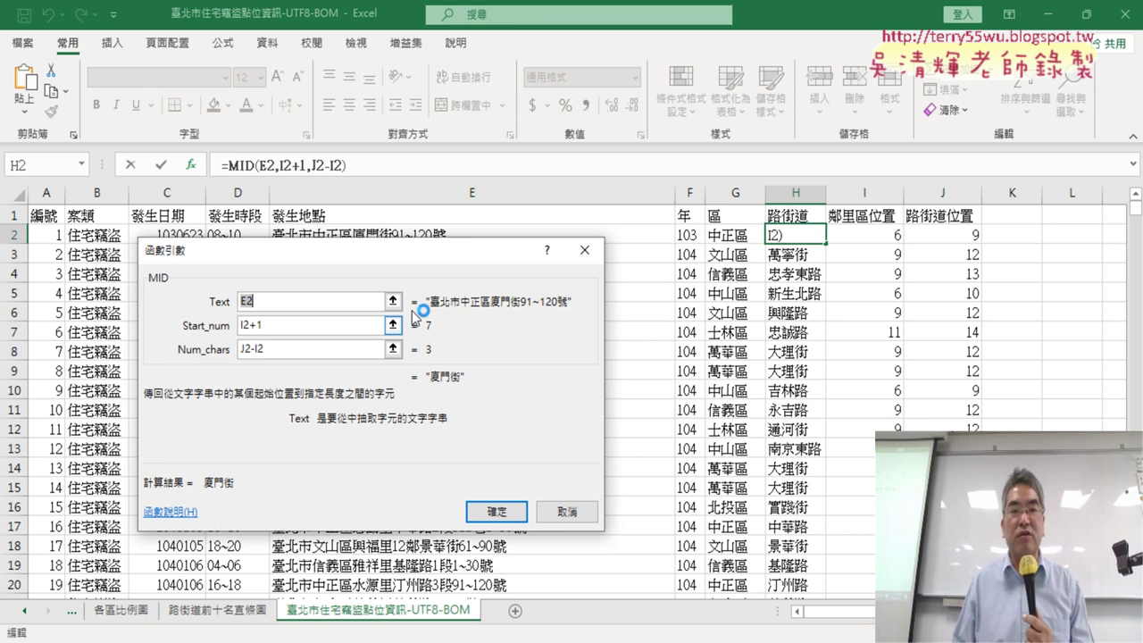
left_click_drag(375, 251, 388, 268)
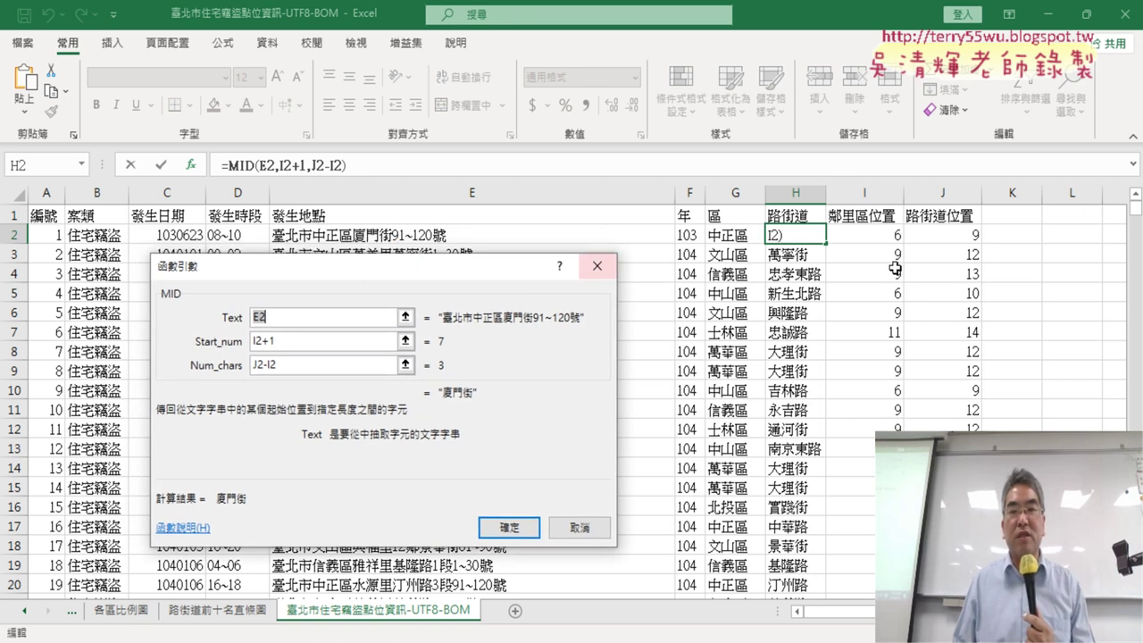
left_click(292, 343)
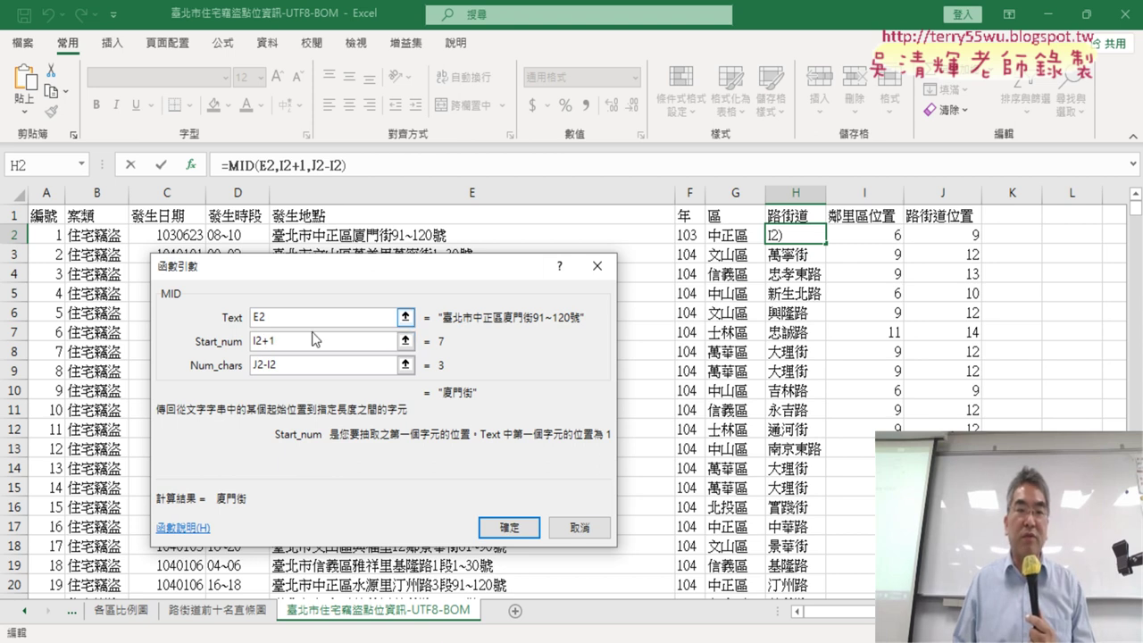
left_click_drag(263, 341, 425, 338)
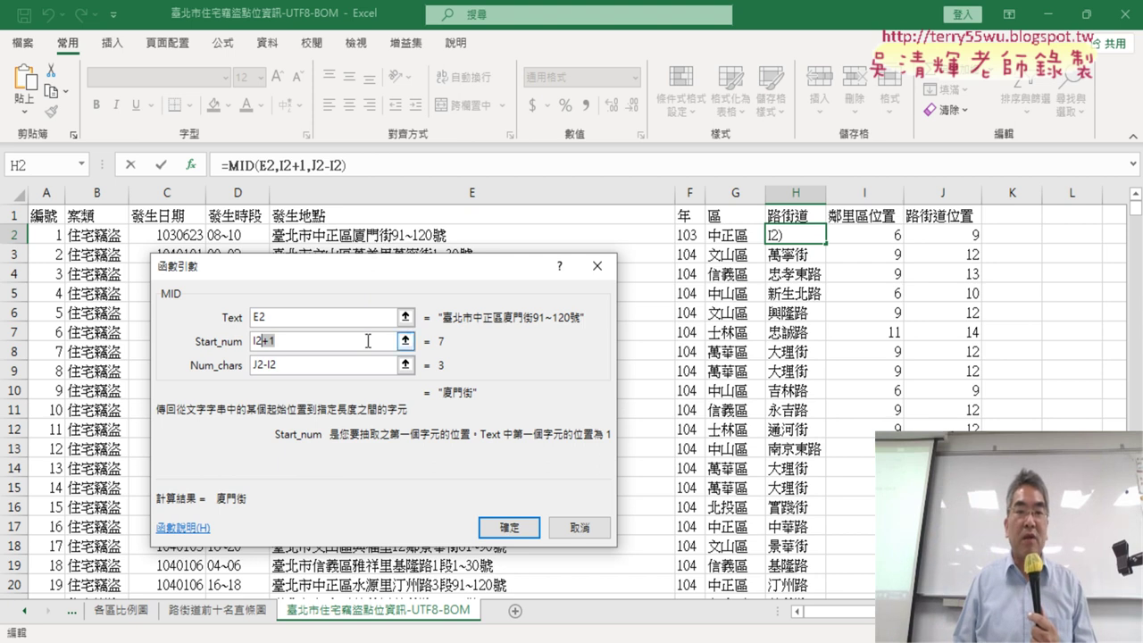
left_click(334, 367)
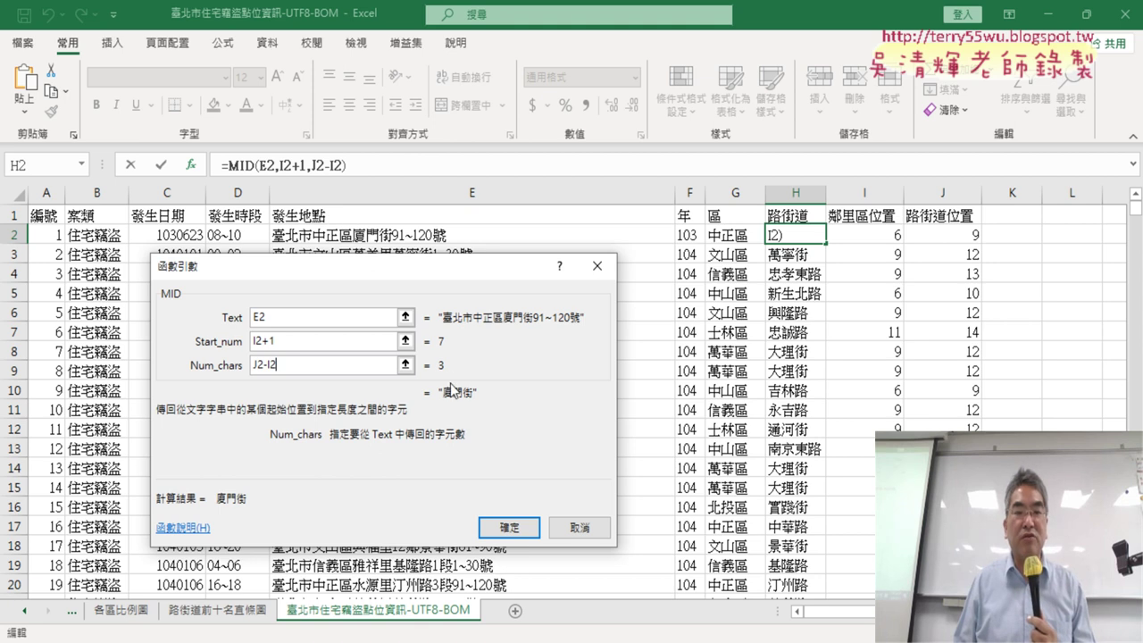
left_click(514, 528)
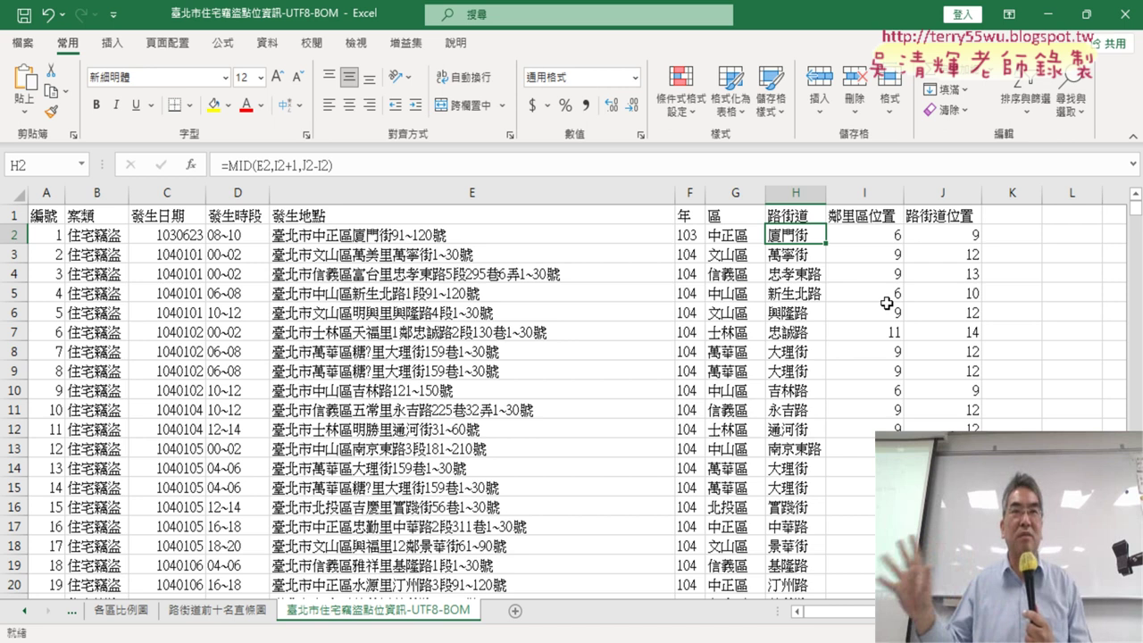
left_click_drag(860, 188, 929, 192)
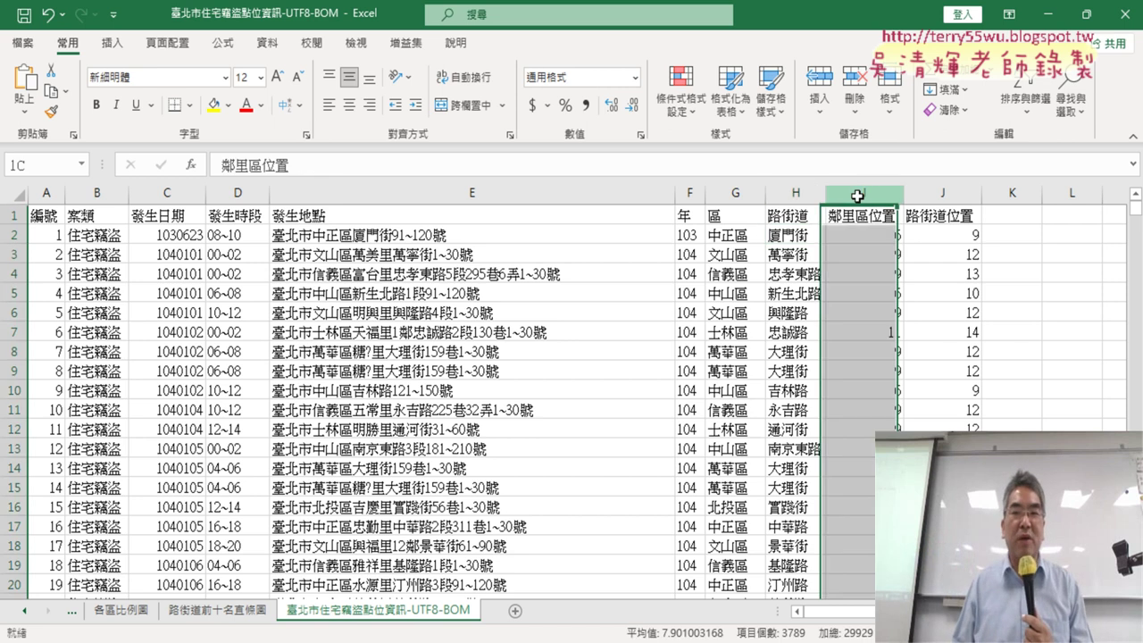
right_click(909, 243)
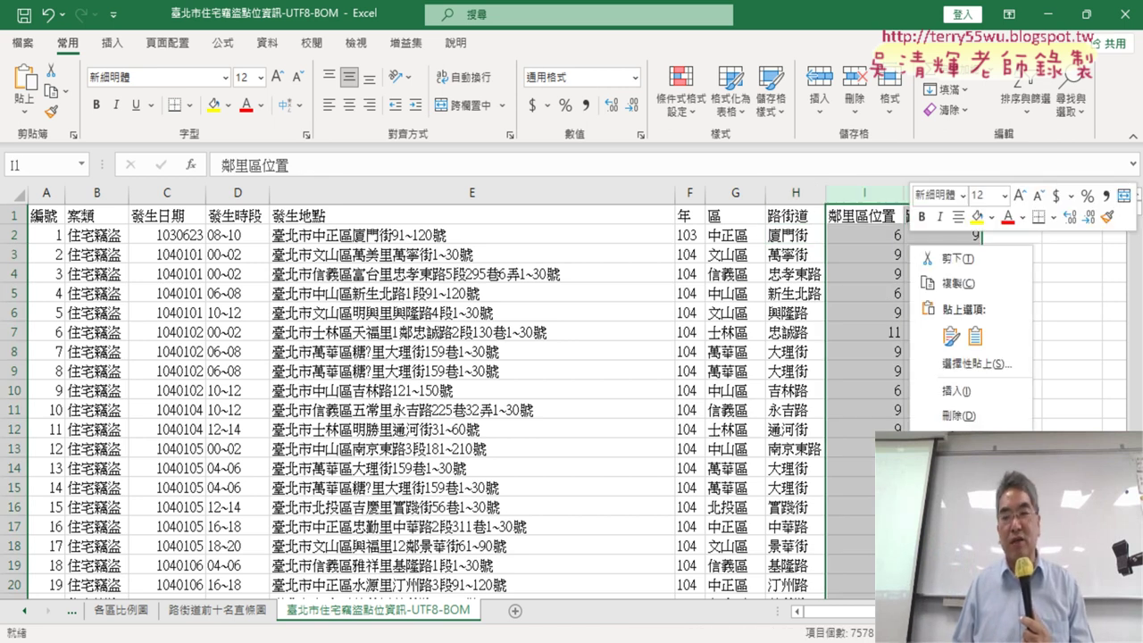
key("d")
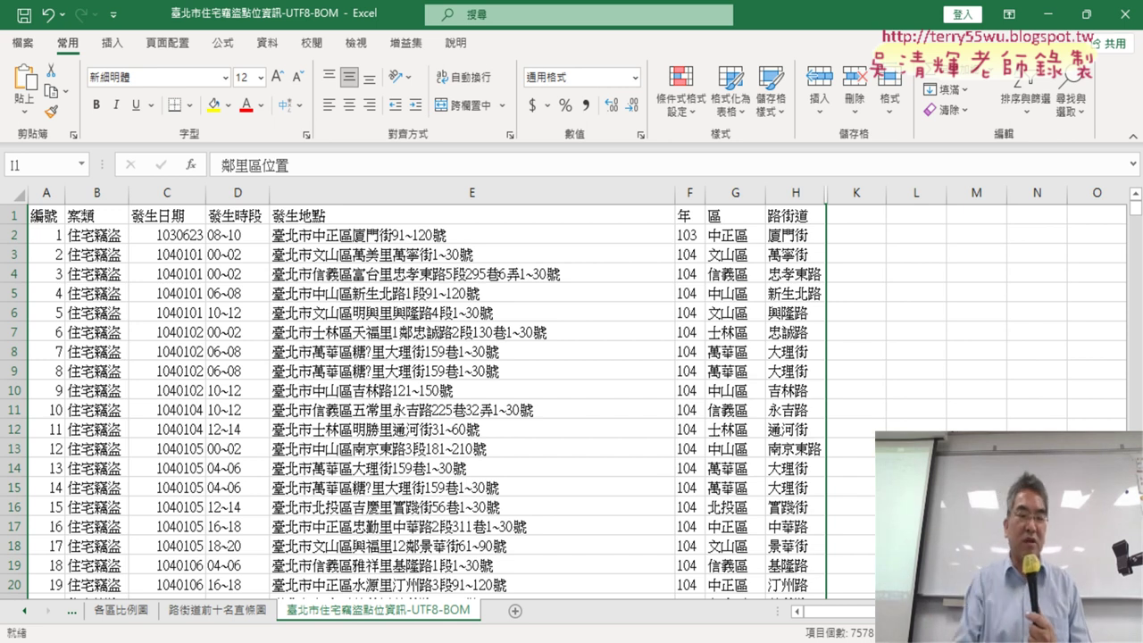
key("ctrl+z")
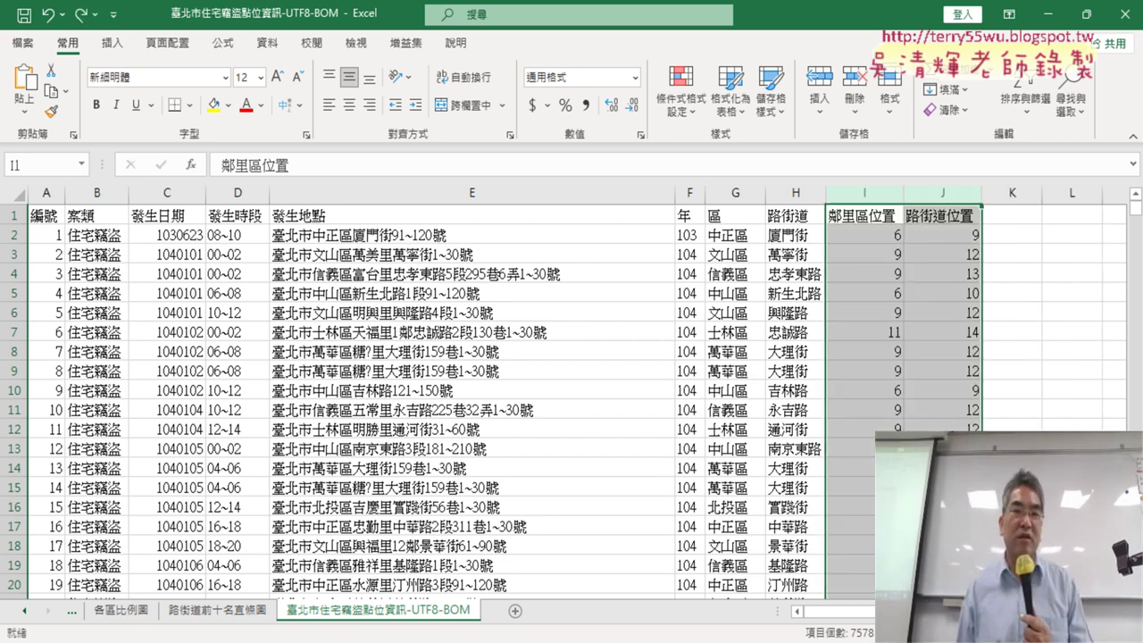
left_click(811, 253)
left_click(783, 236)
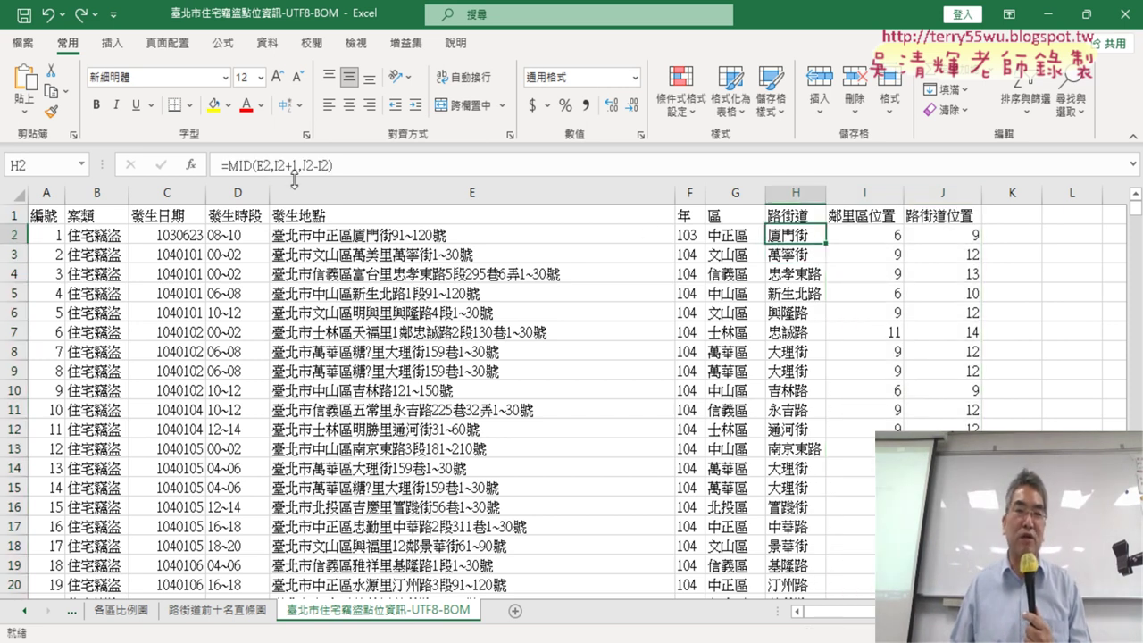
left_click(890, 231)
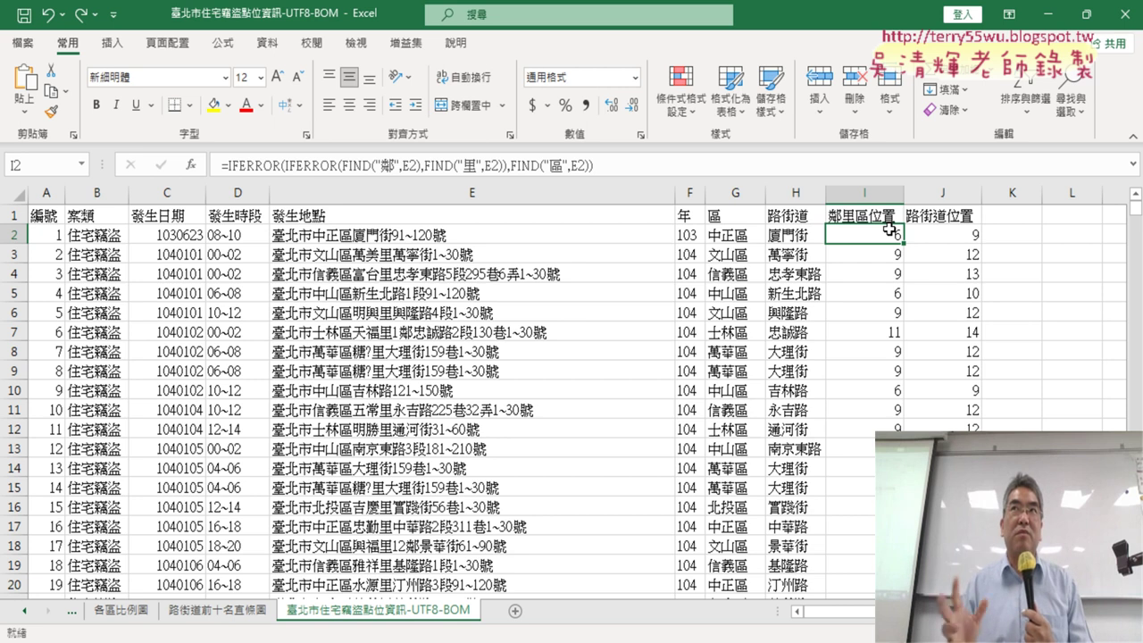
left_click(785, 236)
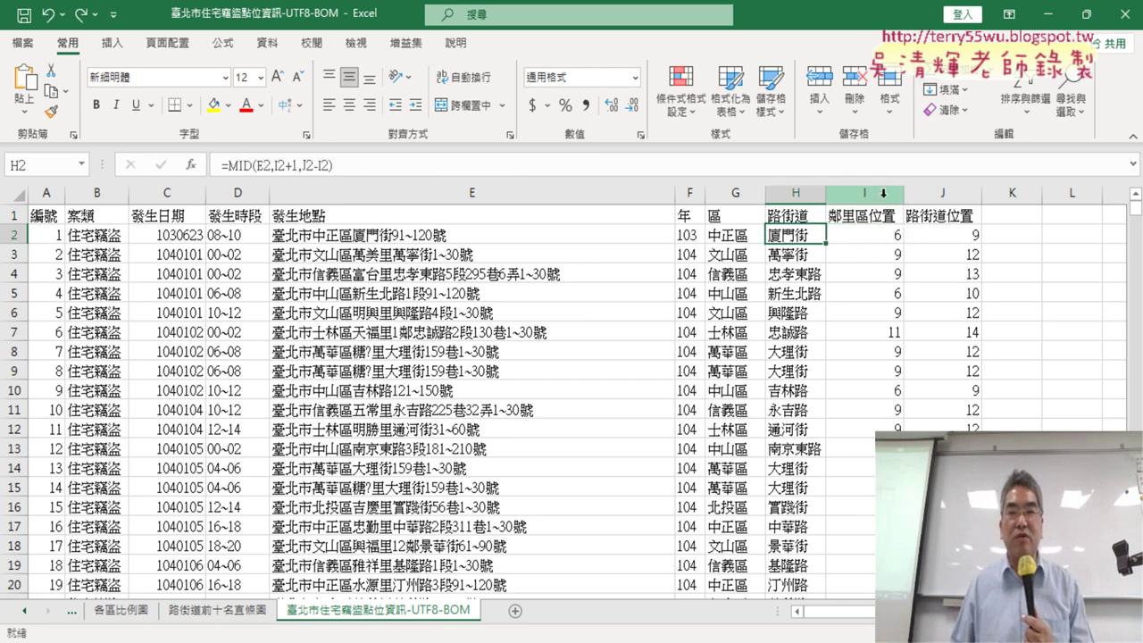
left_click_drag(864, 193, 943, 193)
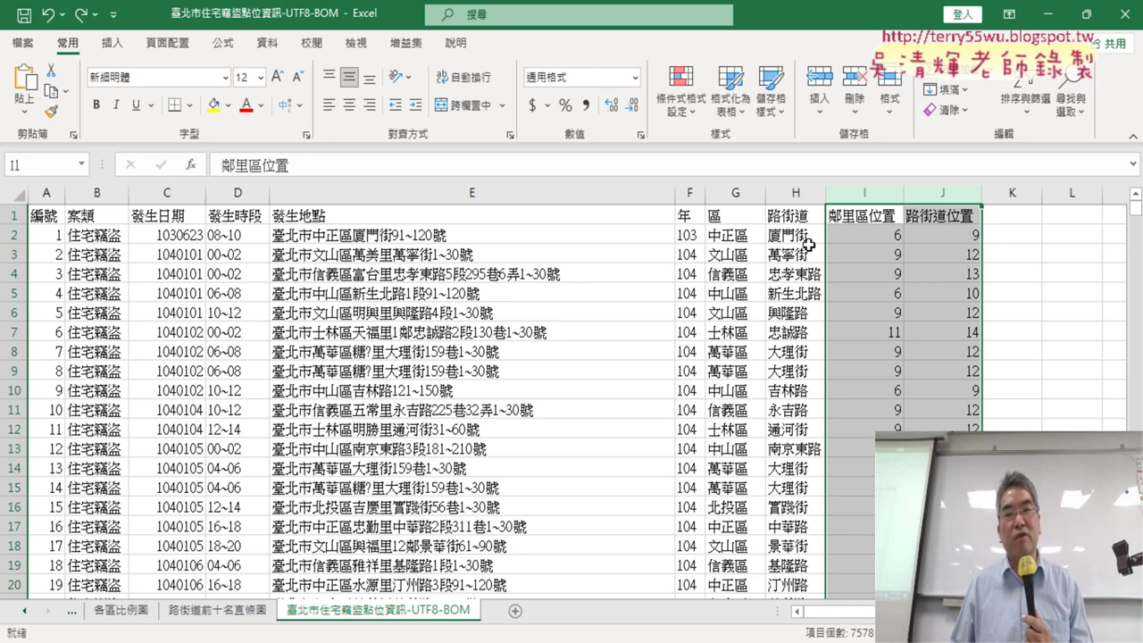
left_click(867, 237)
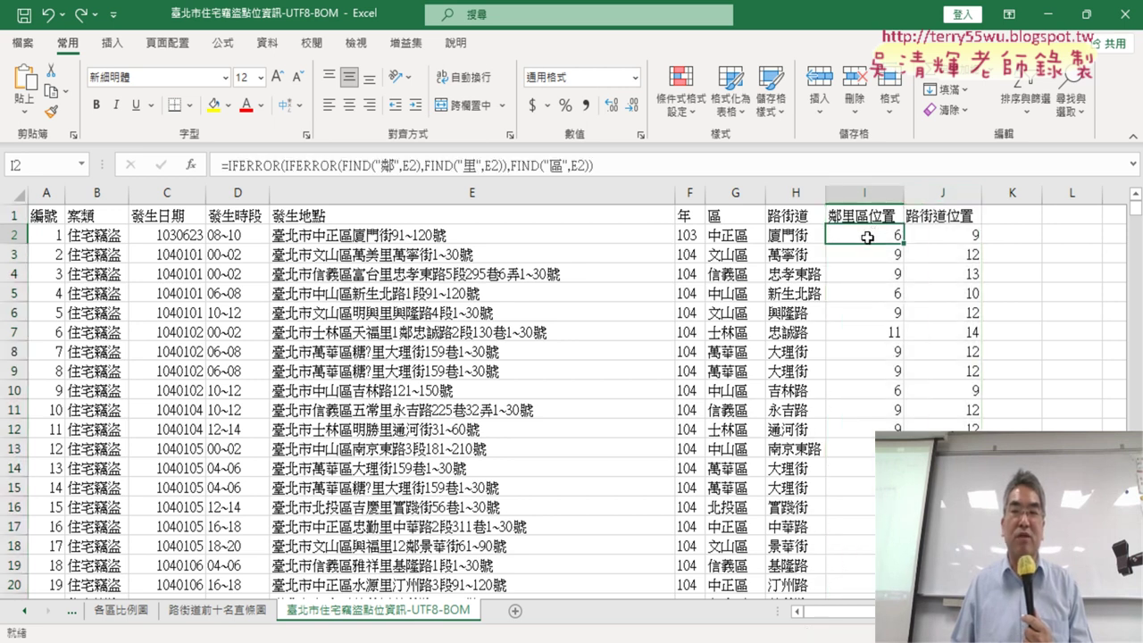
left_click(779, 236)
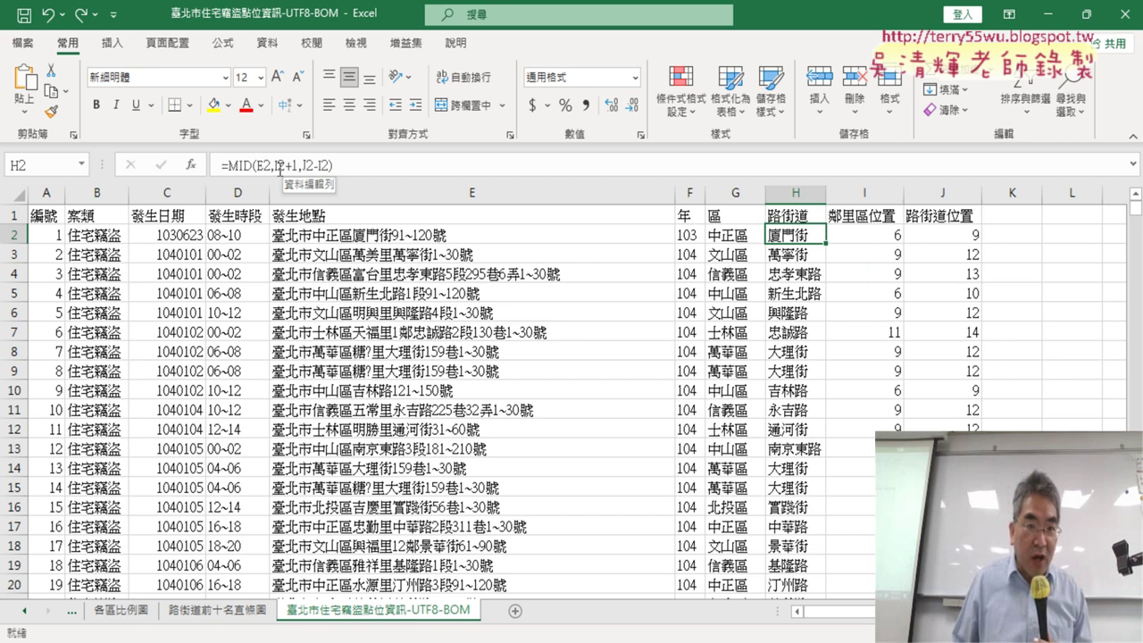
left_click(878, 236)
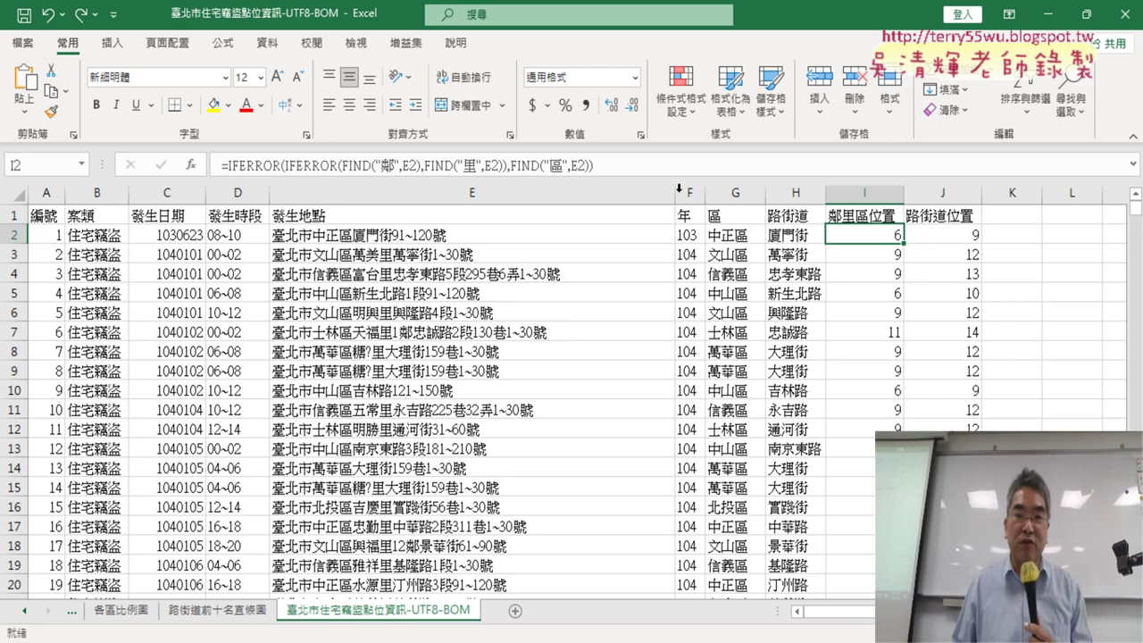
Copy I2's IFERROR(FIND 鄰/里/區) expression and cancel the I2 edit
left_click_drag(596, 166, 231, 165)
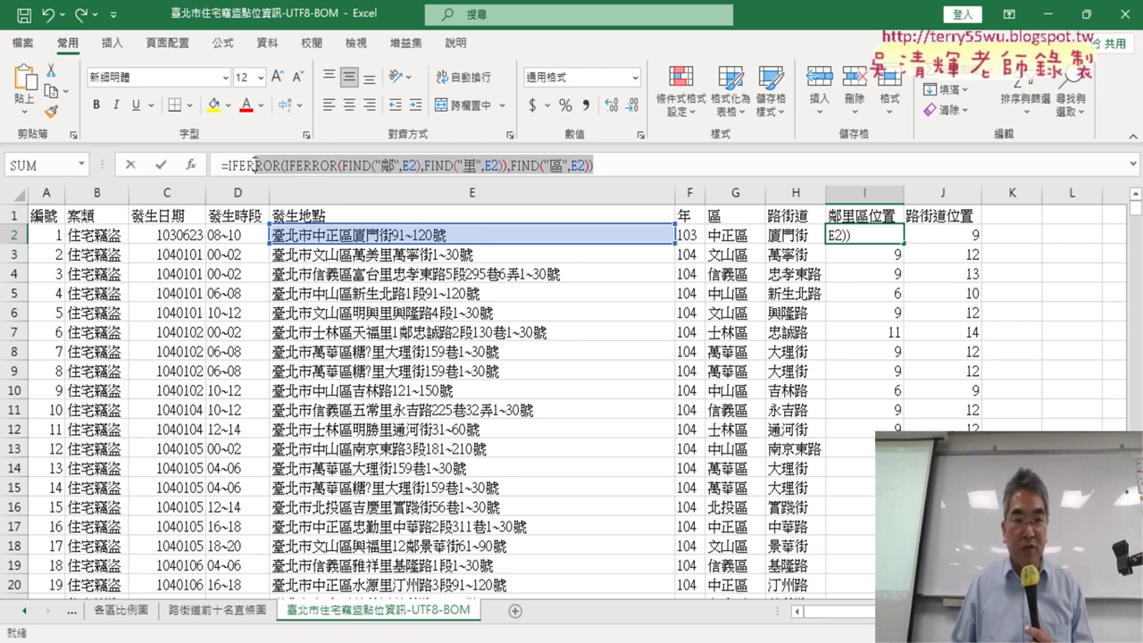
right_click(384, 165)
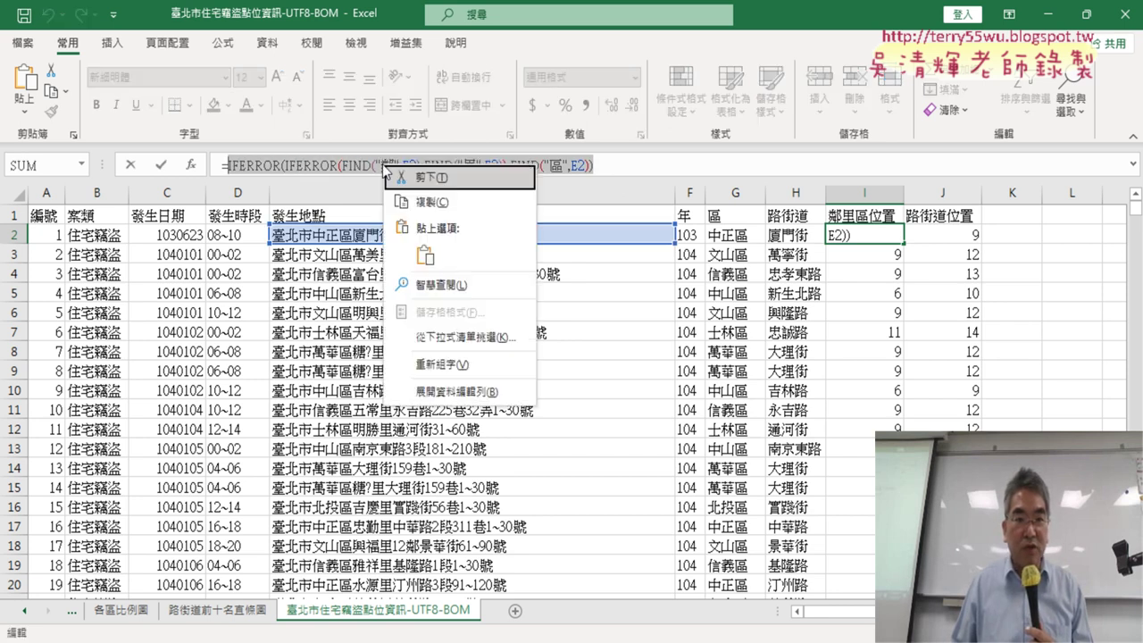
left_click(477, 206)
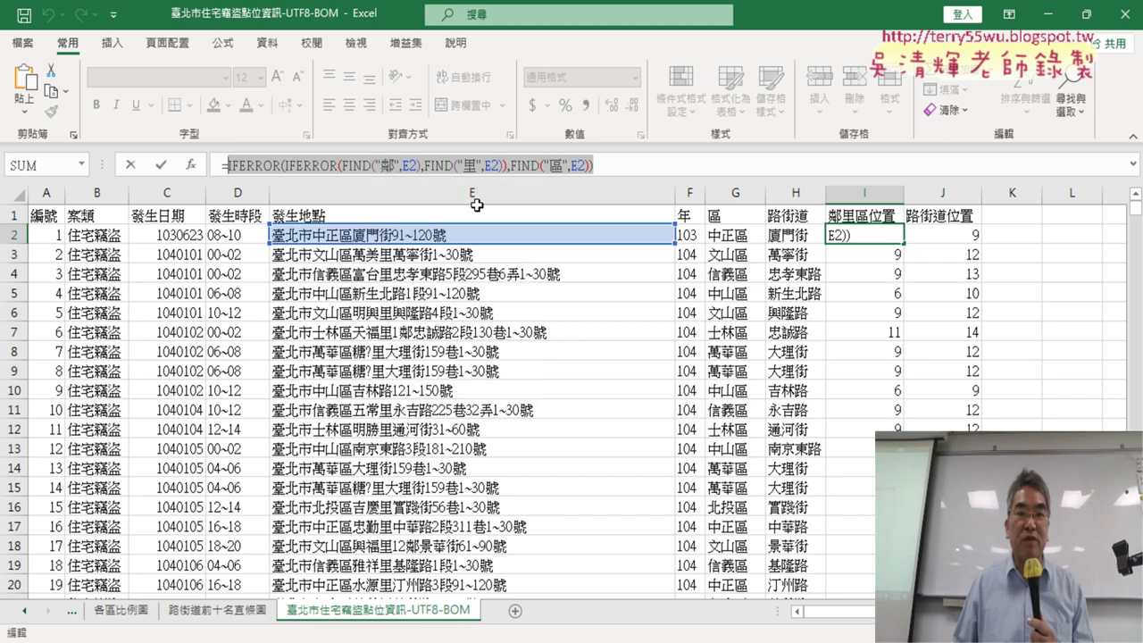
left_click(127, 169)
Replace both I2 references in H2's MID formula with that expression and fill column H
left_click(796, 236)
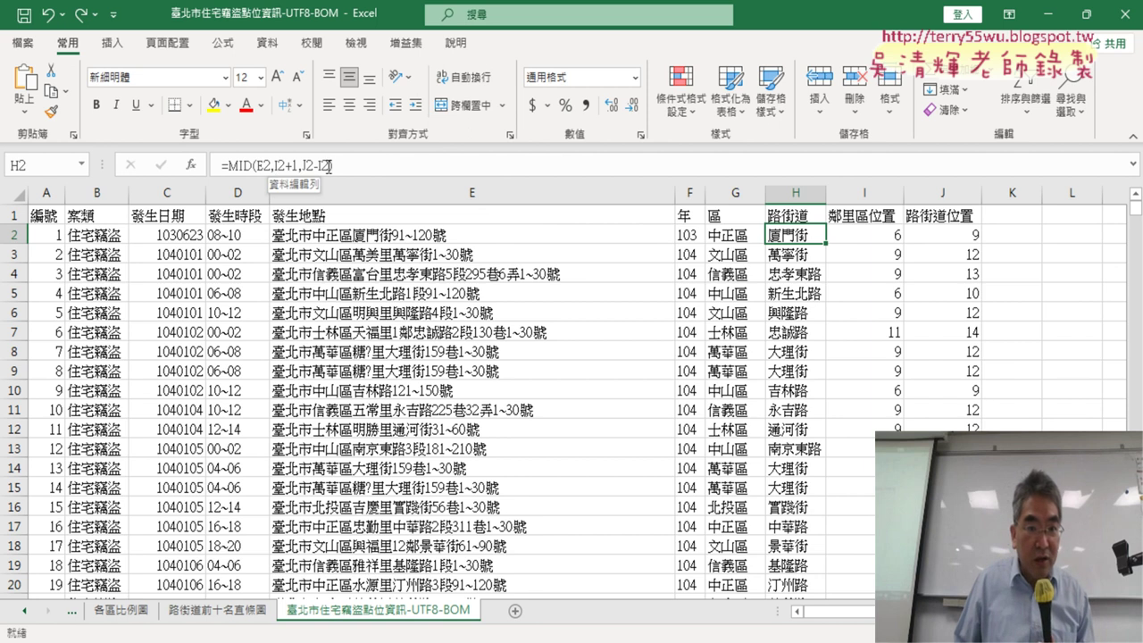
left_click(278, 165)
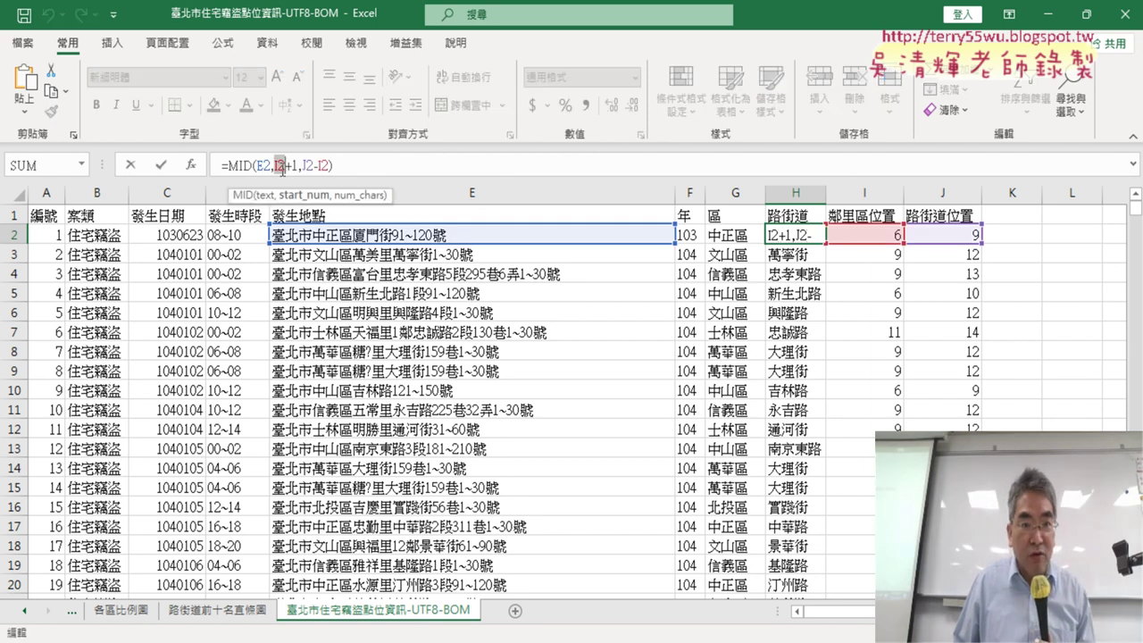
right_click(279, 167)
left_click(322, 258)
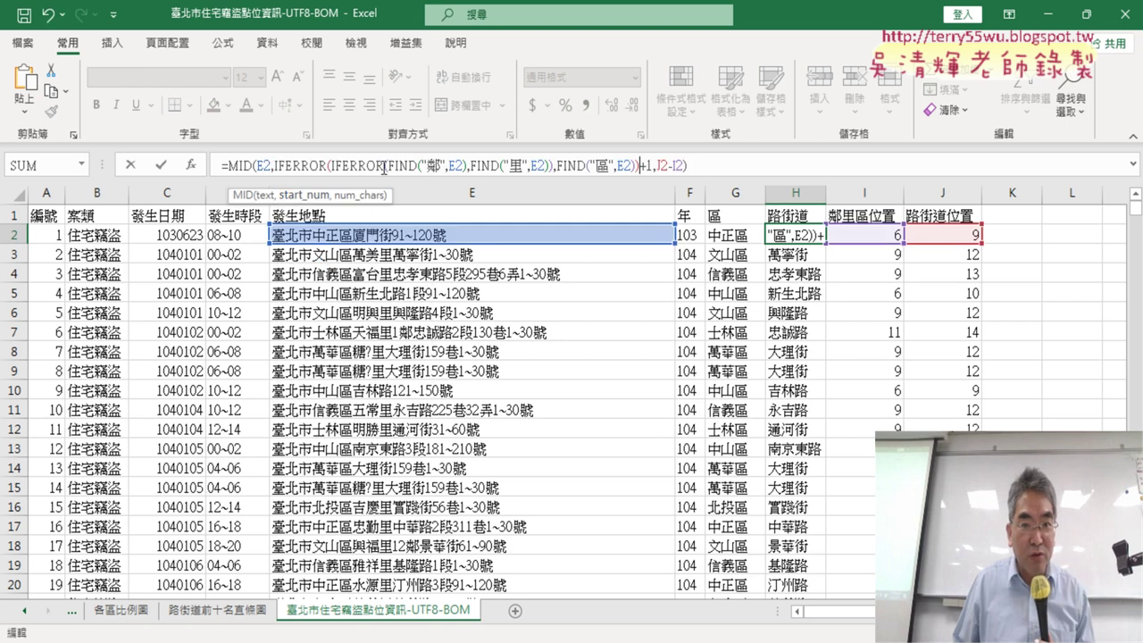
double_click(681, 166)
right_click(681, 166)
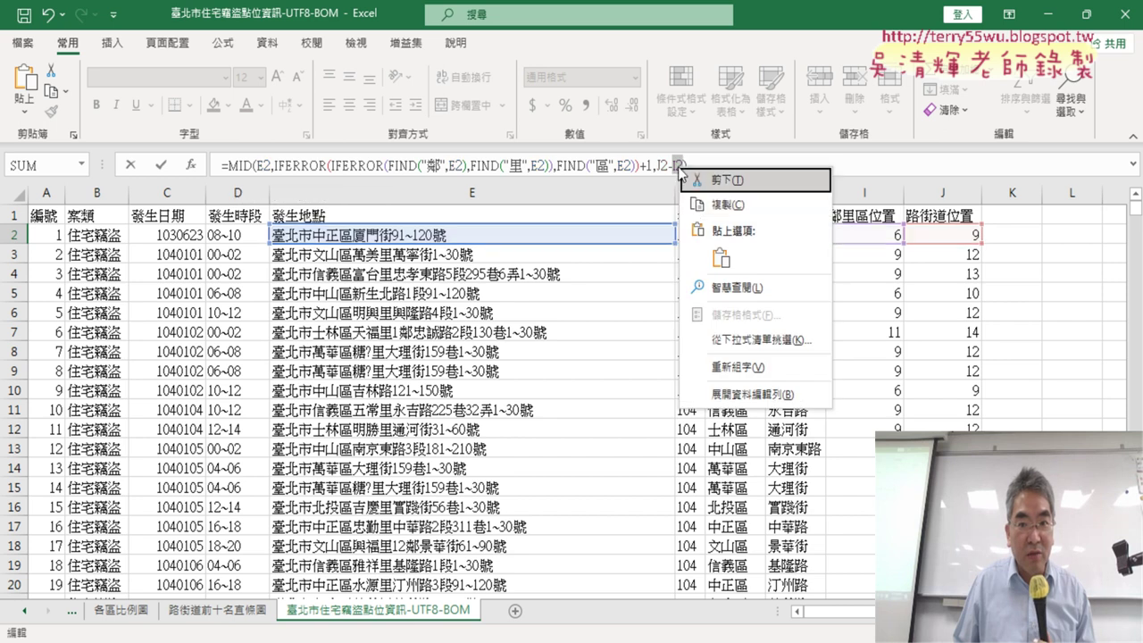
left_click(722, 259)
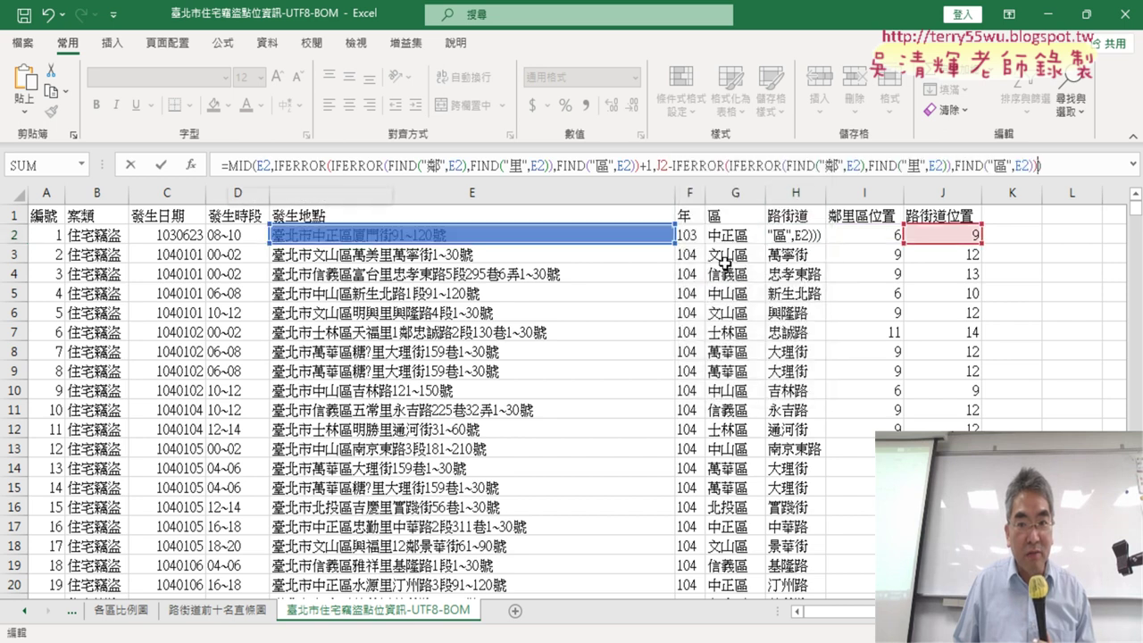
left_click(158, 166)
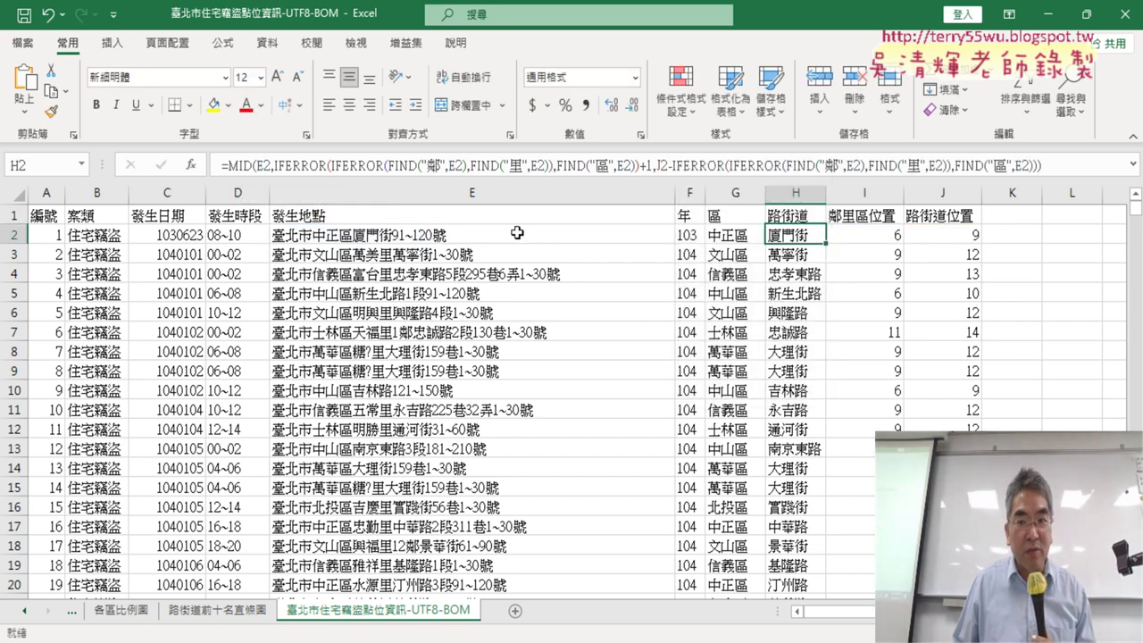
double_click(824, 243)
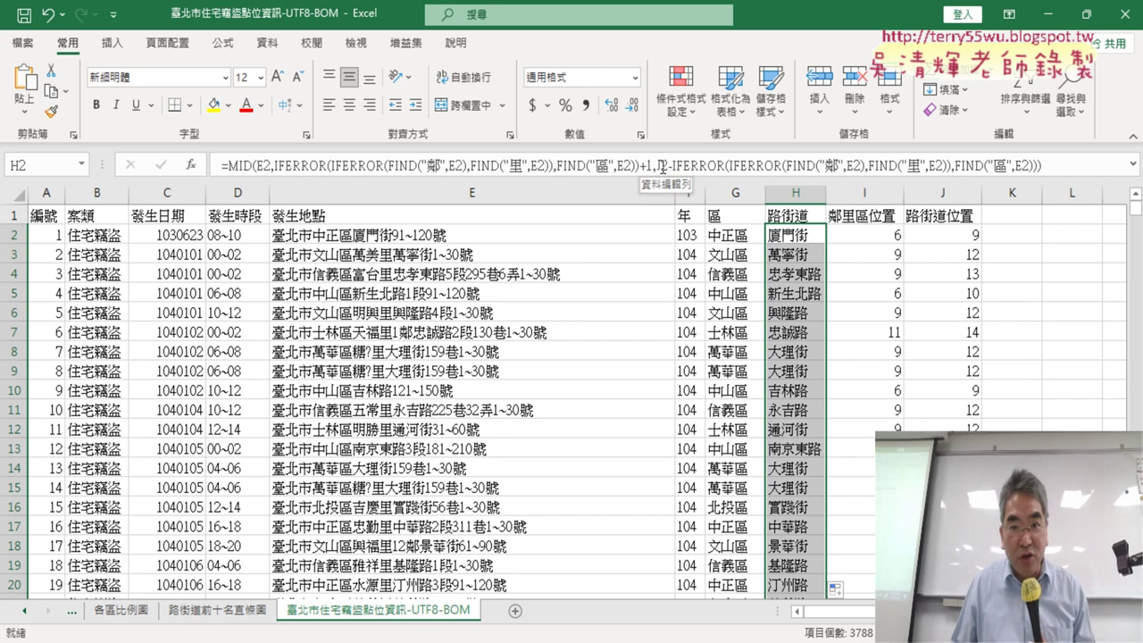
Copy J2's IFERROR(FIND 路/街/道) road-position expression, leaving J2 unchanged
left_click(942, 237)
mouse_move(670, 166)
left_mouse_down()
mouse_move(389, 154)
mouse_move(222, 164)
left_mouse_up()
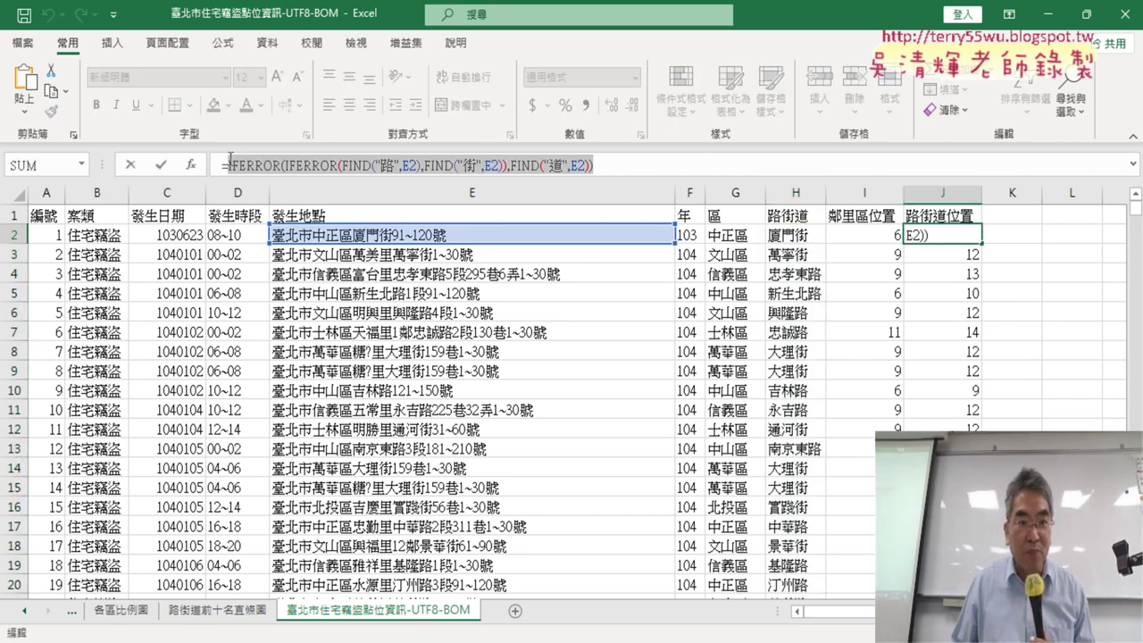
right_click(355, 161)
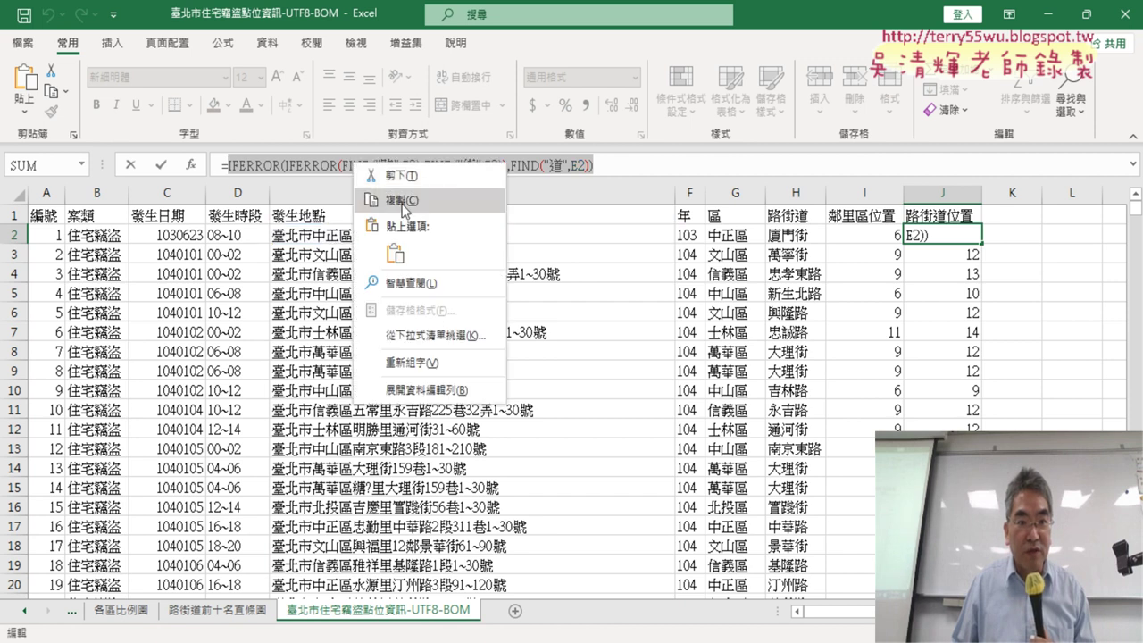
left_click(397, 182)
left_click(130, 166)
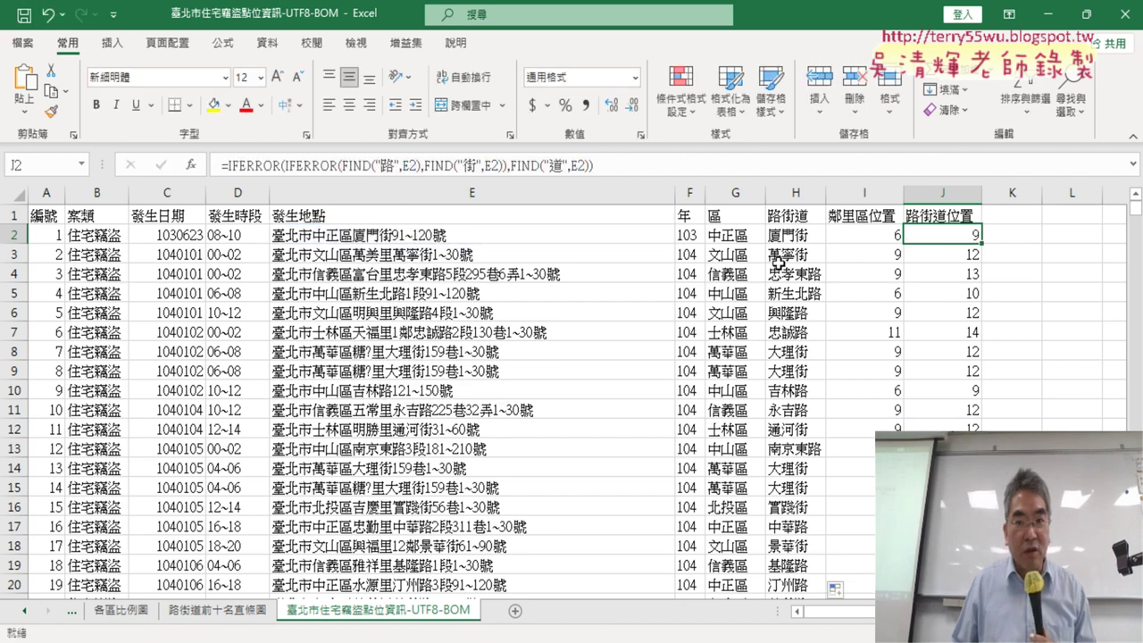
Paste the road-position expression over J2 in H2's formula and expand the formula bar
left_click(787, 235)
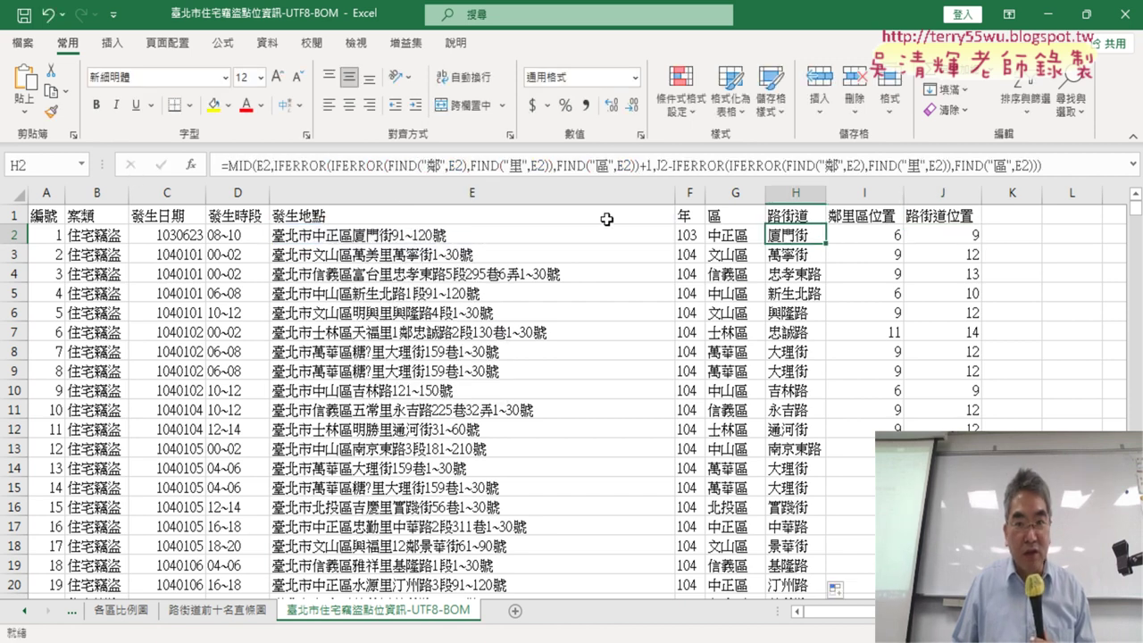
left_click(658, 166)
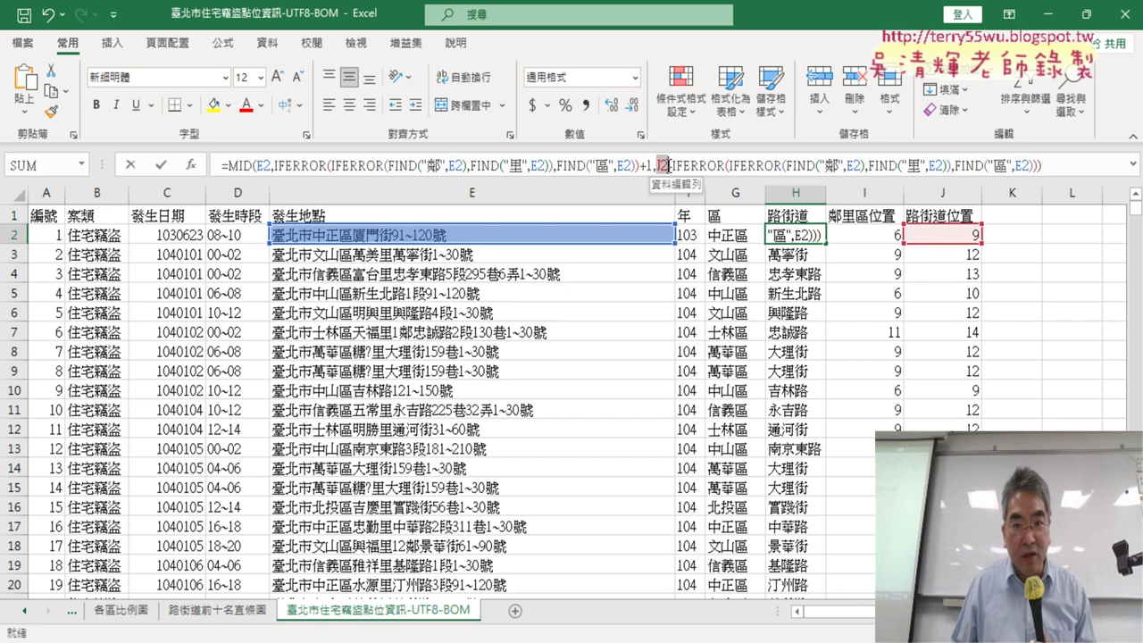
type("-")
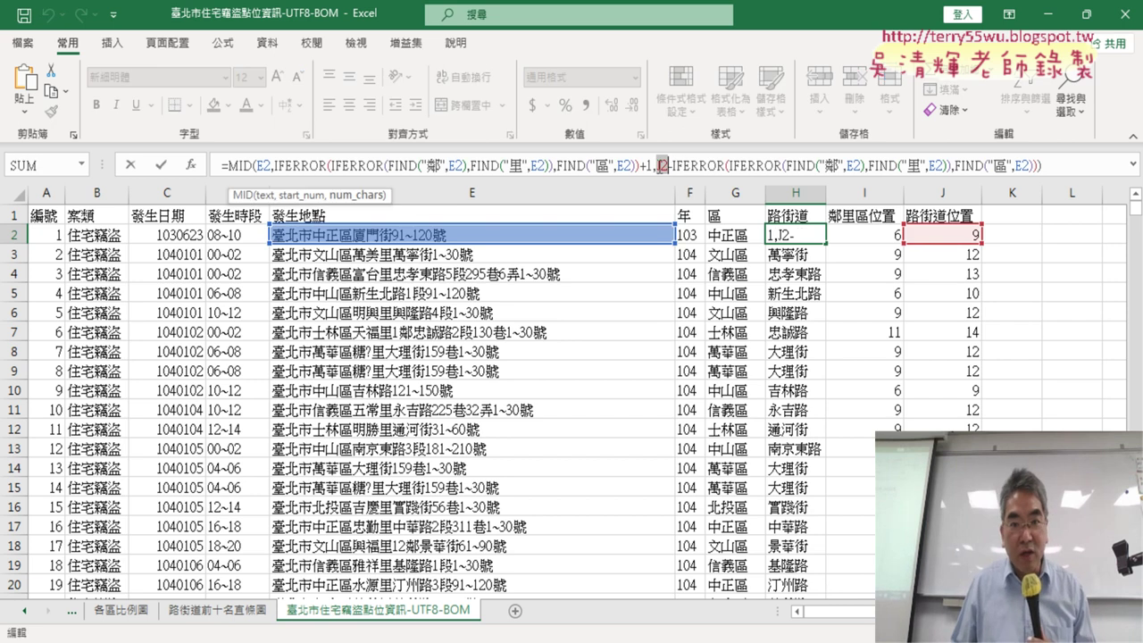
right_click(661, 166)
left_click(705, 258)
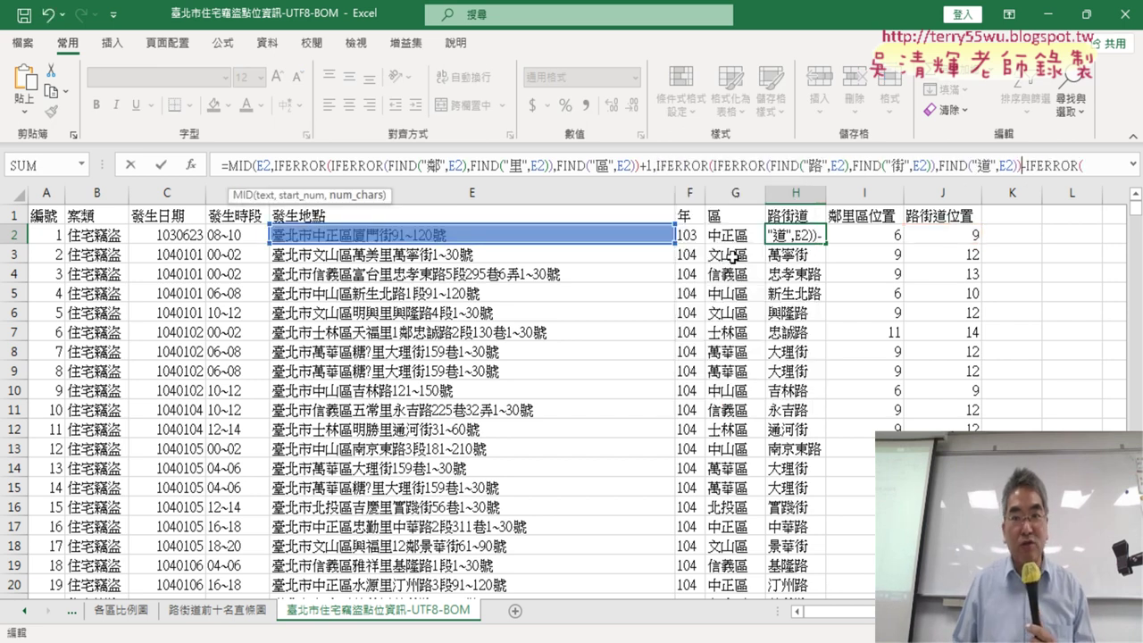
left_click(162, 166)
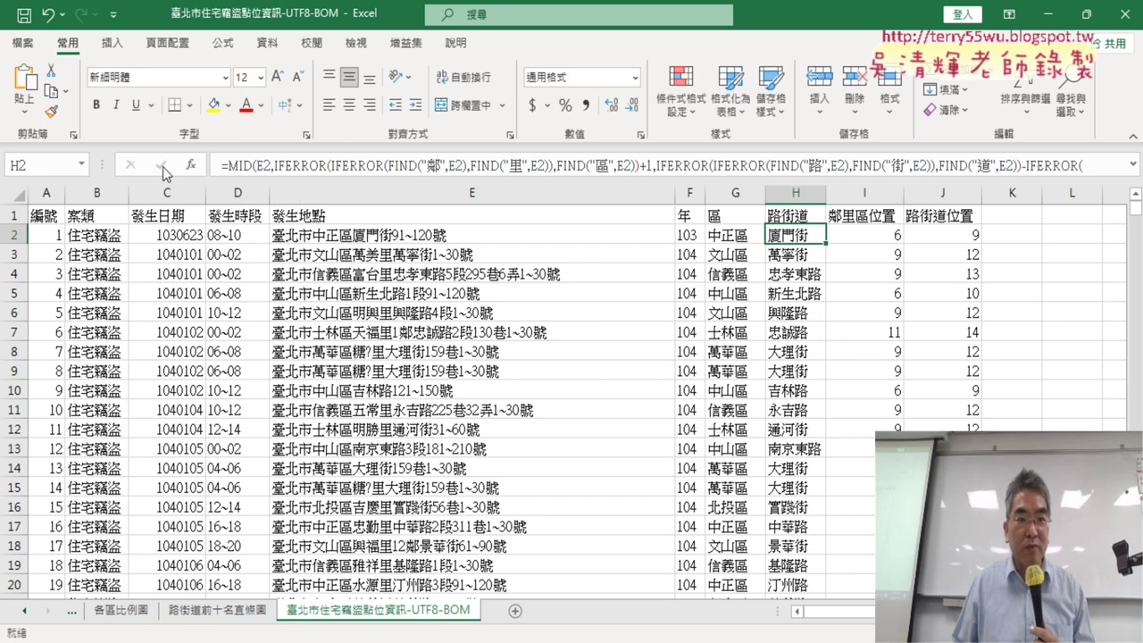
left_click(1132, 168)
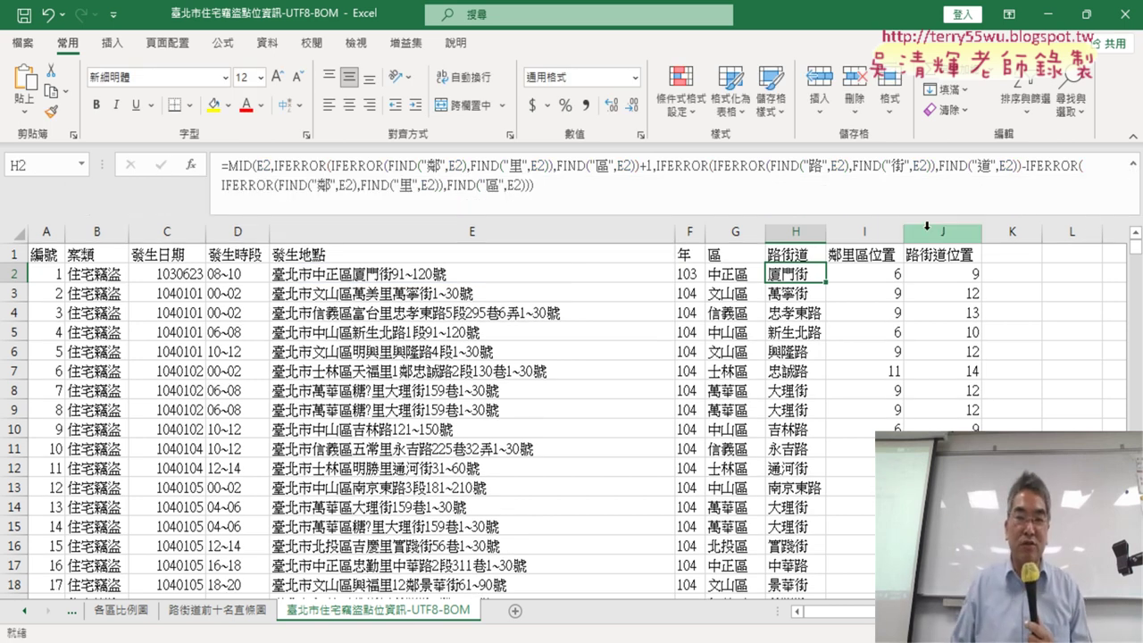
left_click(863, 232)
Delete helper columns I:J, then refill H2's street formula down column H
right_click(877, 304)
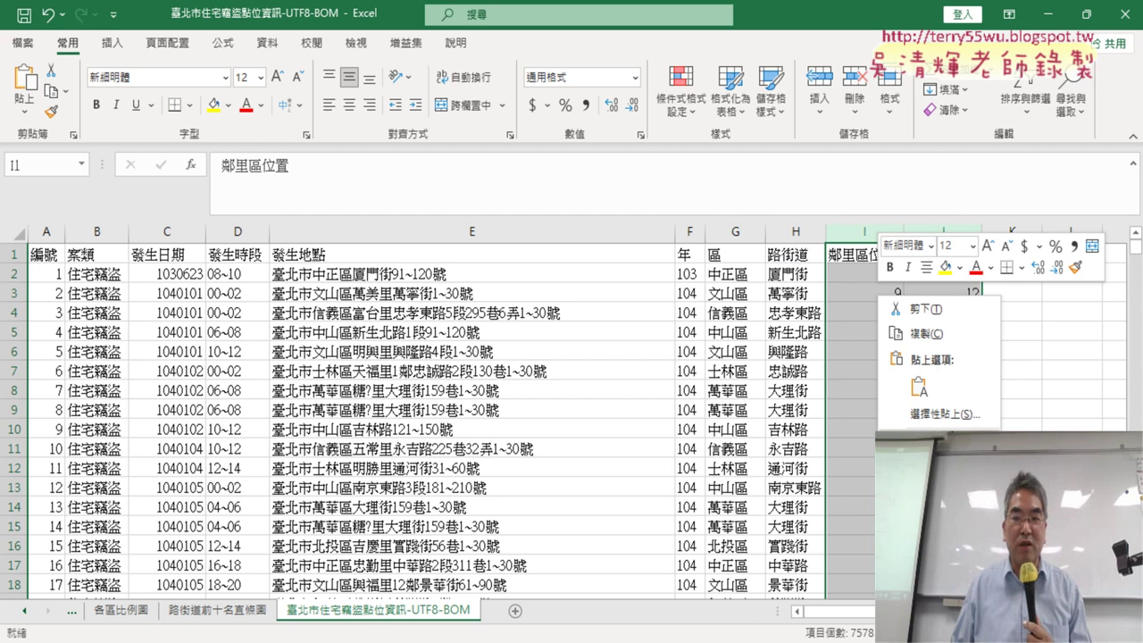
left_click(920, 453)
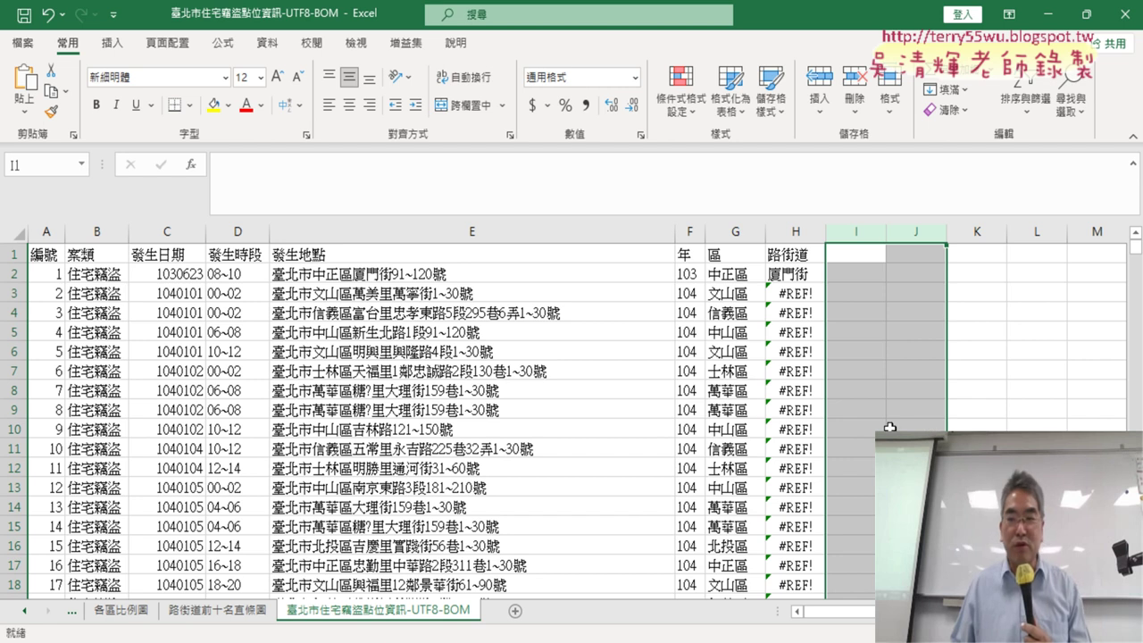
left_click(811, 272)
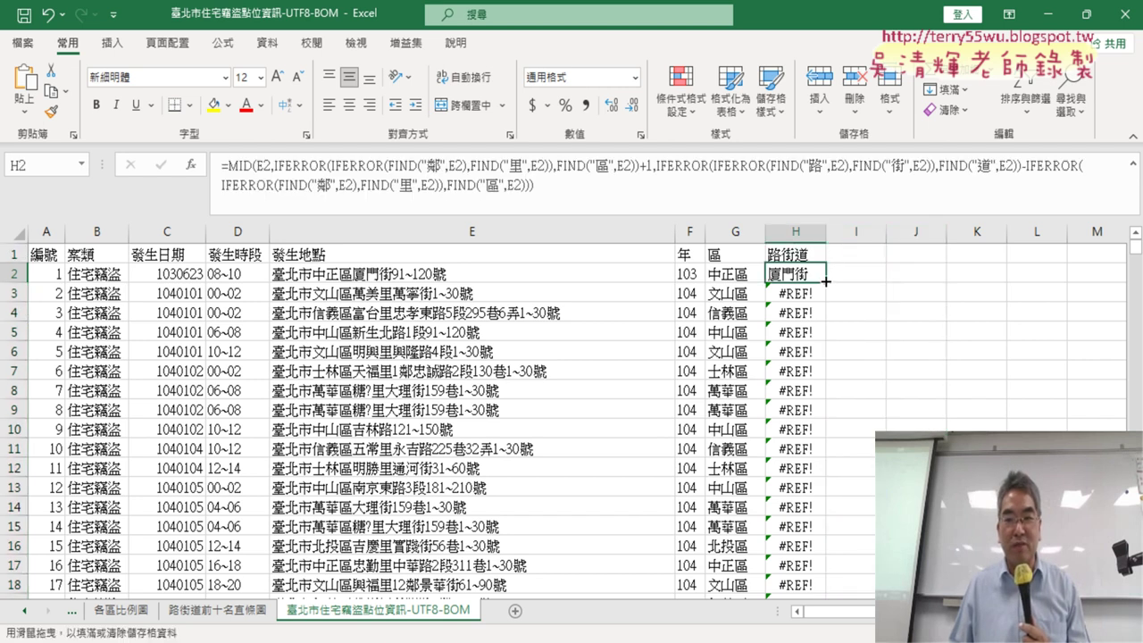
double_click(826, 281)
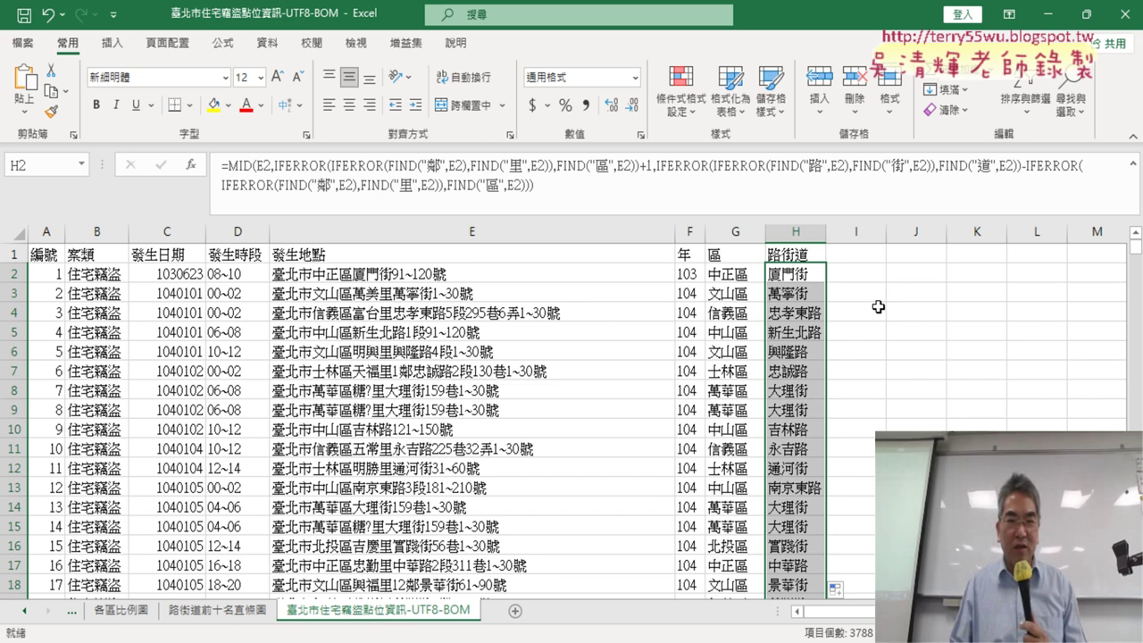
left_click(547, 183)
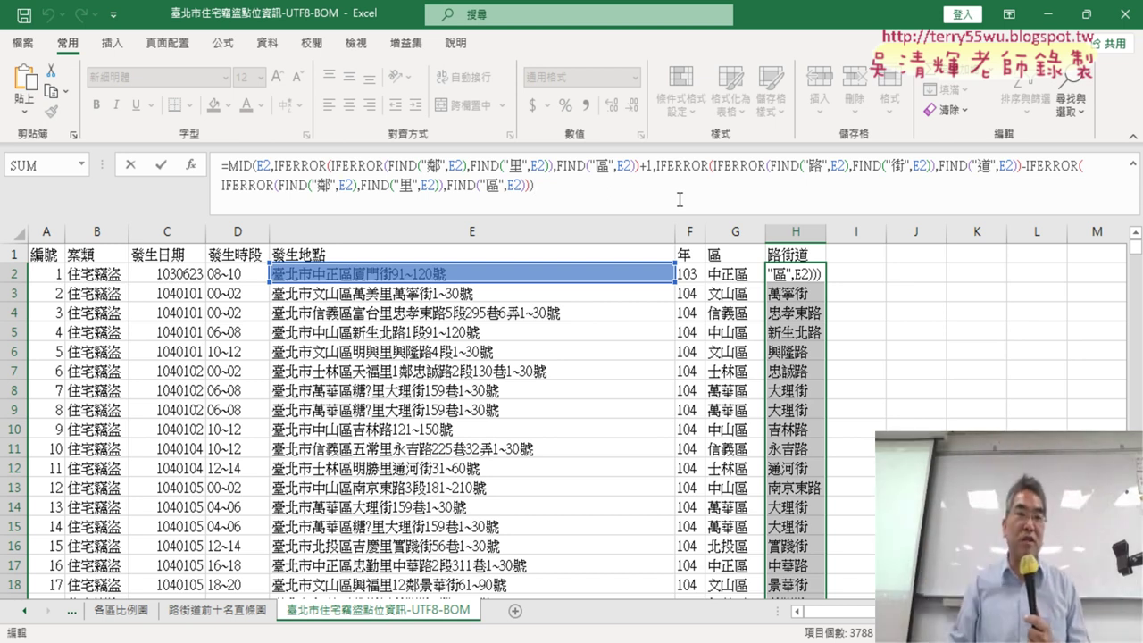
left_click_drag(389, 166, 468, 165)
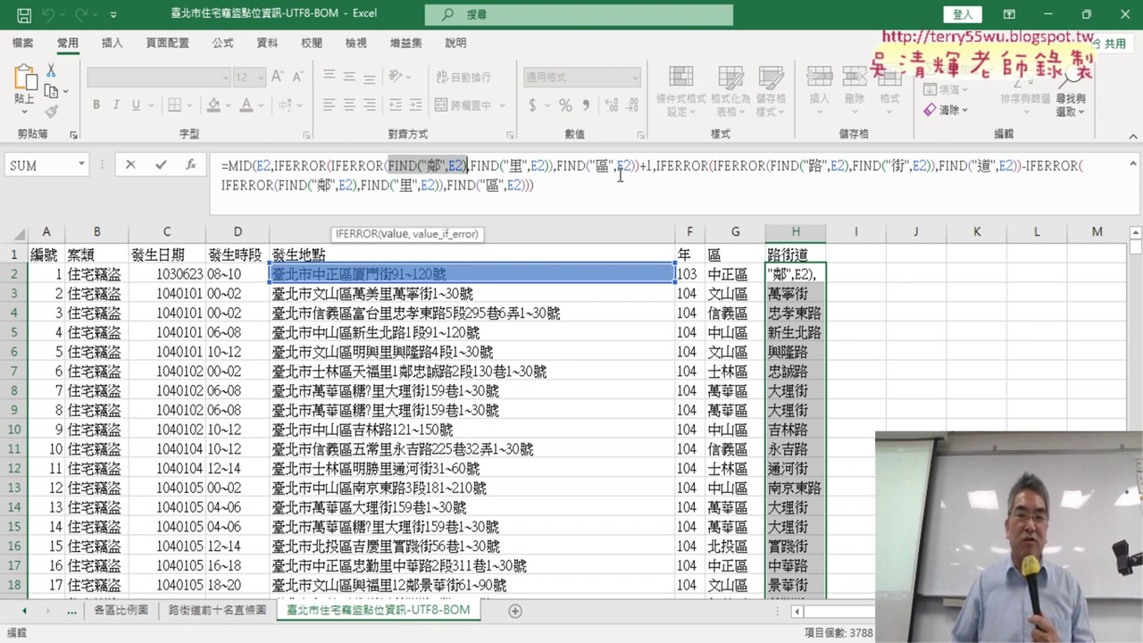
left_click(555, 197)
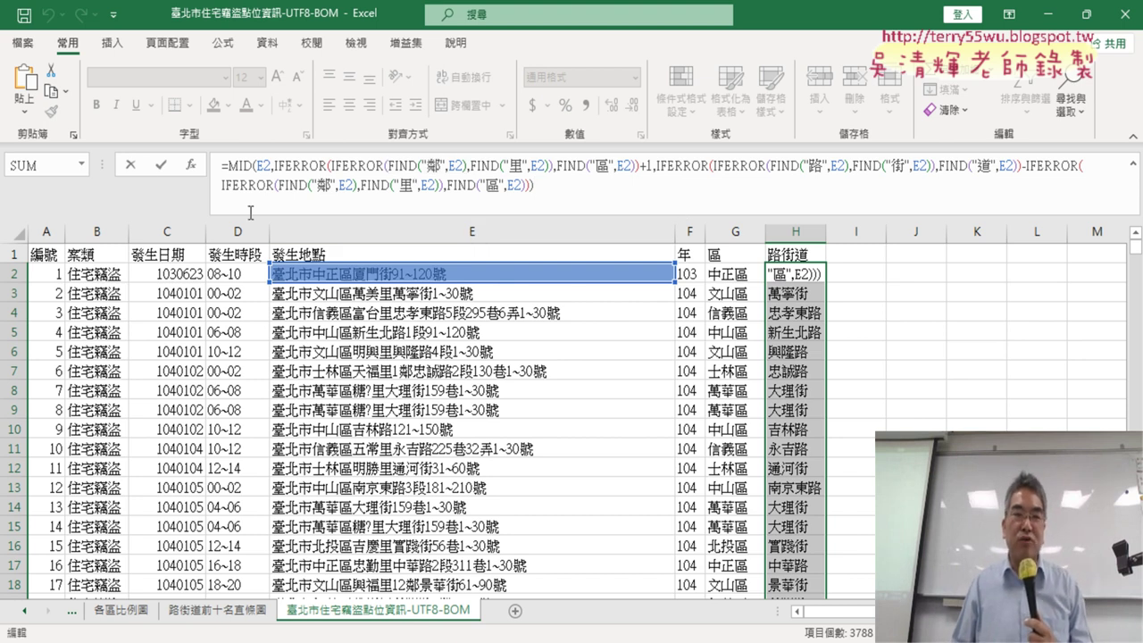
key("Return")
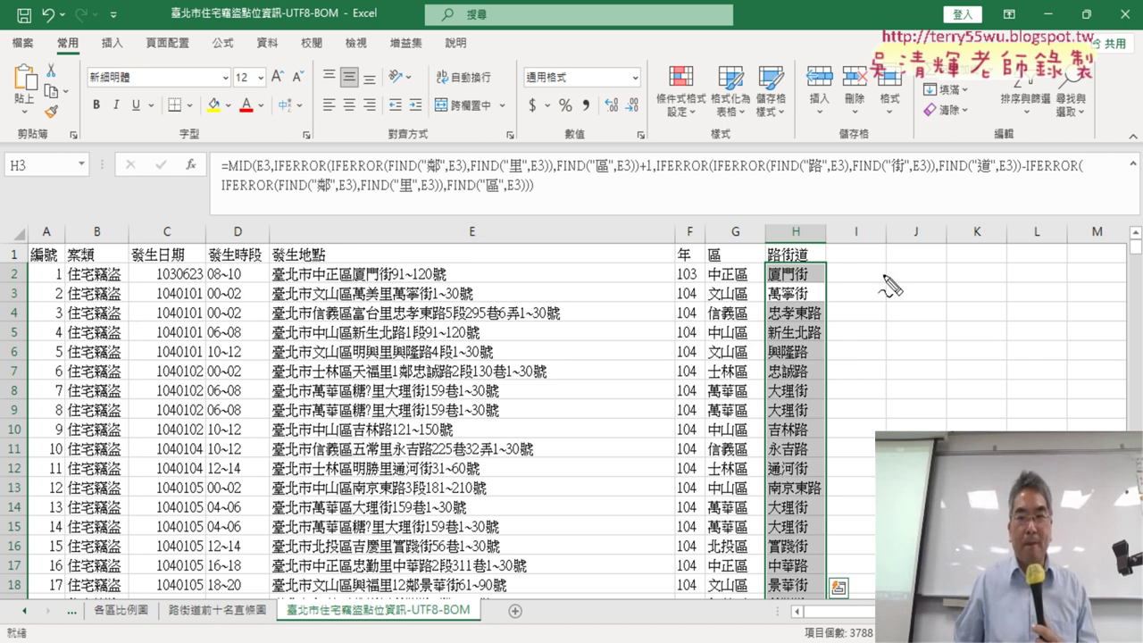
Draw two red highlight boxes beside column H, then clear the annotations
mouse_move(868, 287)
left_mouse_down()
mouse_move(900, 251)
mouse_move(939, 290)
left_mouse_up()
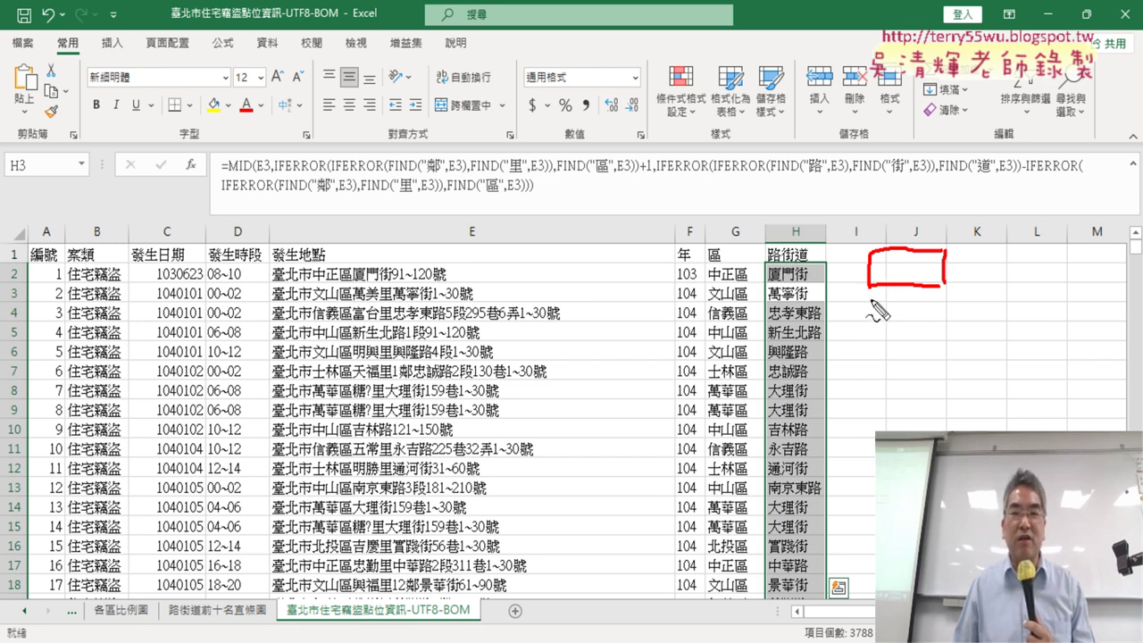
left_click_drag(868, 302, 872, 339)
left_click_drag(868, 297, 944, 338)
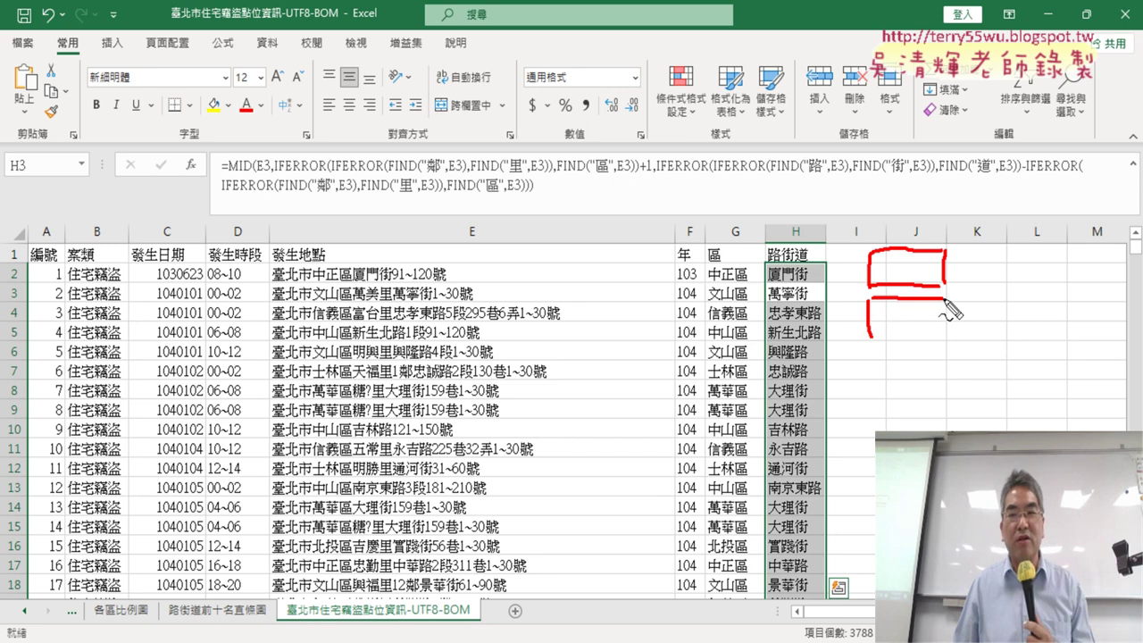
left_click_drag(872, 339, 946, 339)
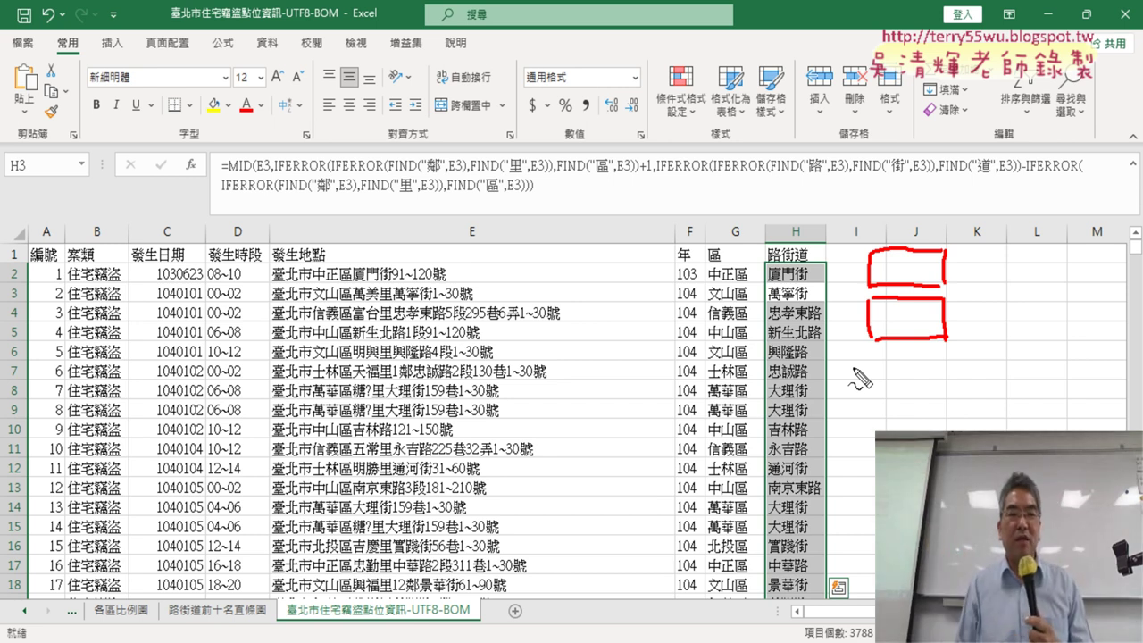
key("Escape")
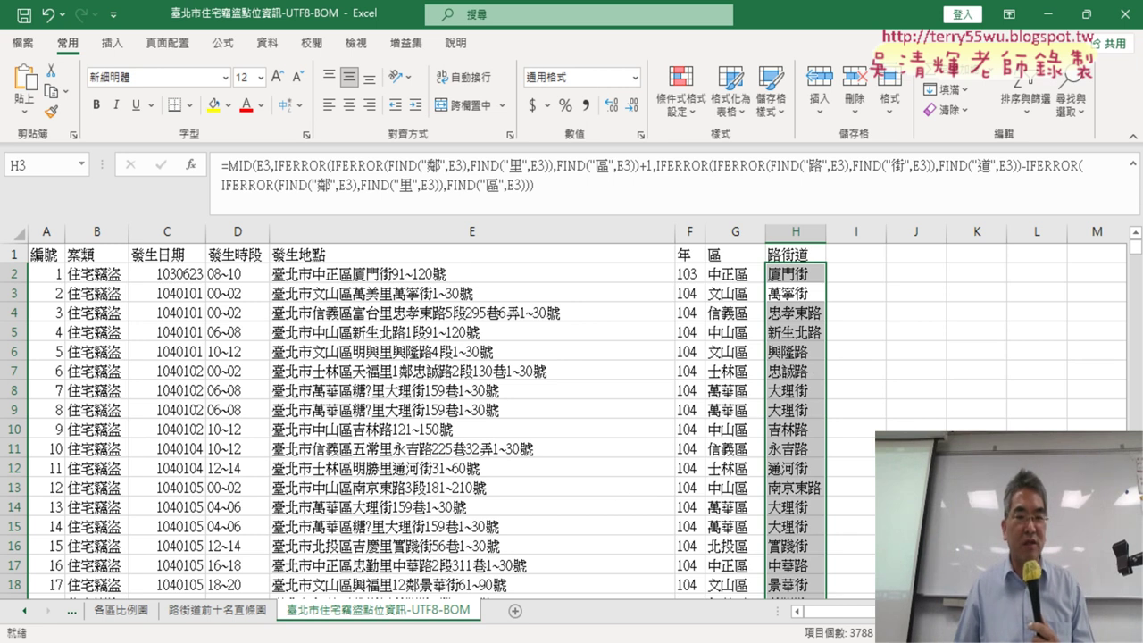
In Drive, open _雲端白板畫面 > 01_文字與資料函數 and the 範例_選課資料 document
left_click(473, 604)
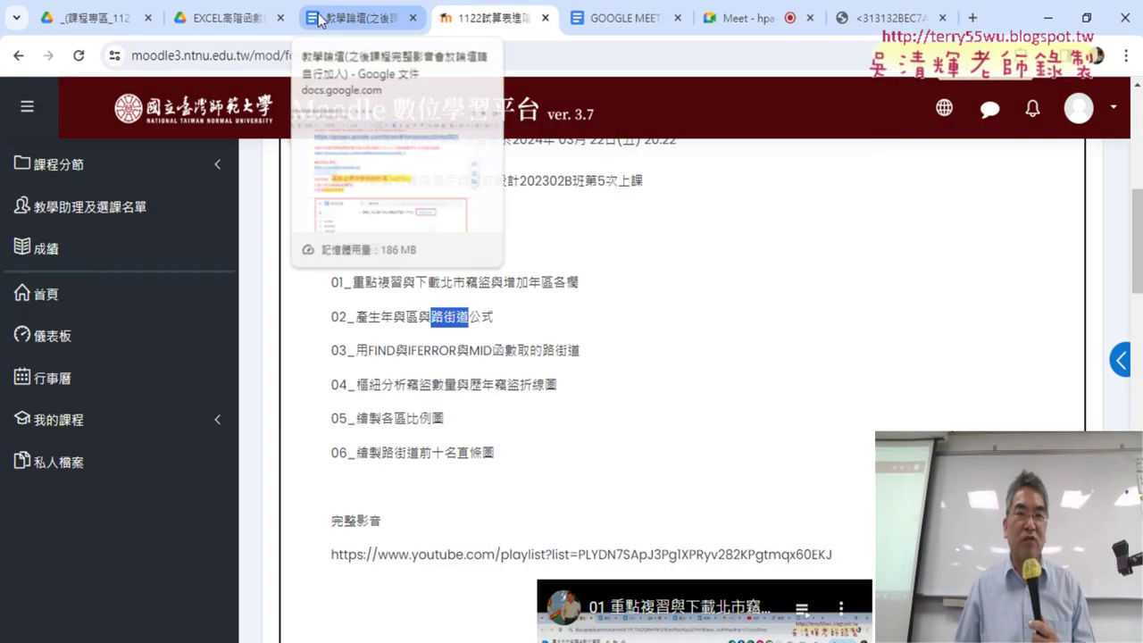
left_click(229, 18)
double_click(336, 332)
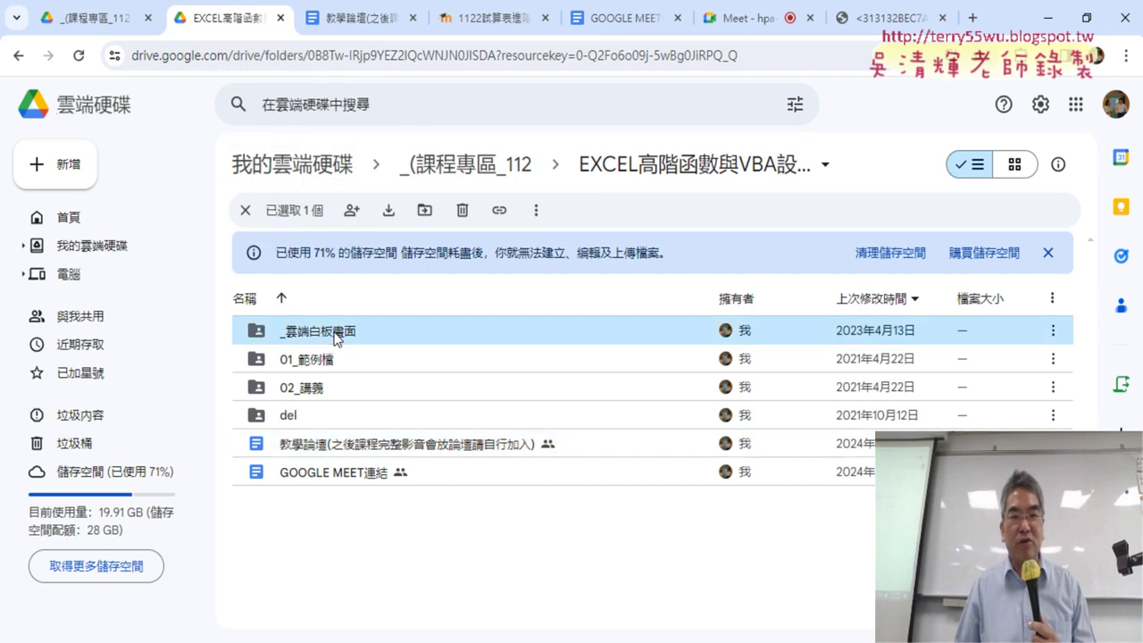
double_click(340, 332)
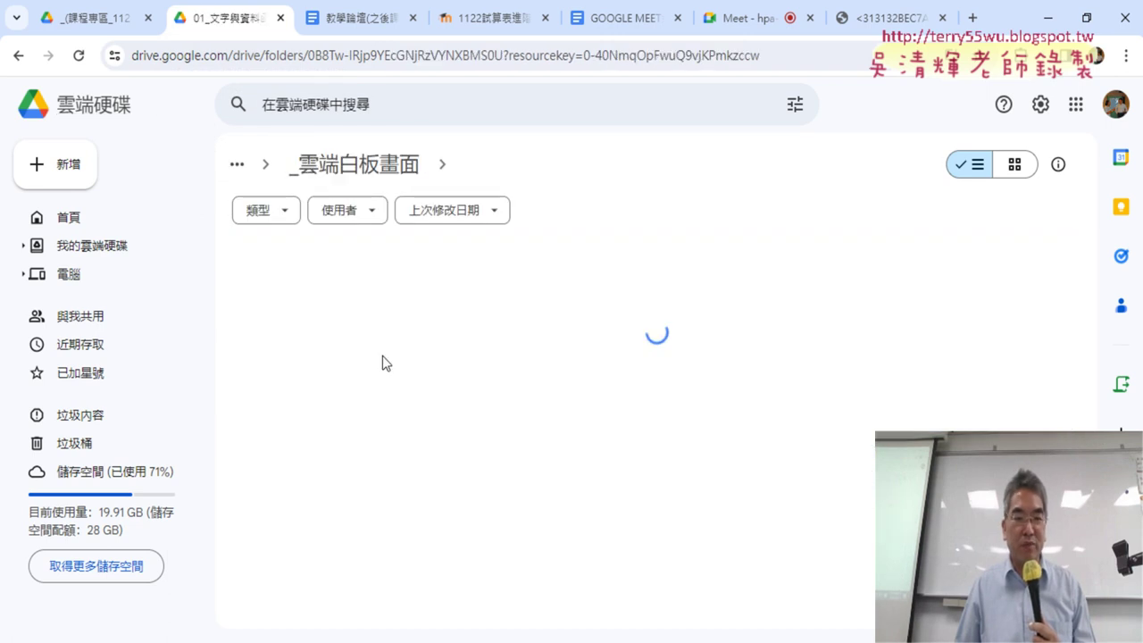
scroll(401, 385, "down", 3)
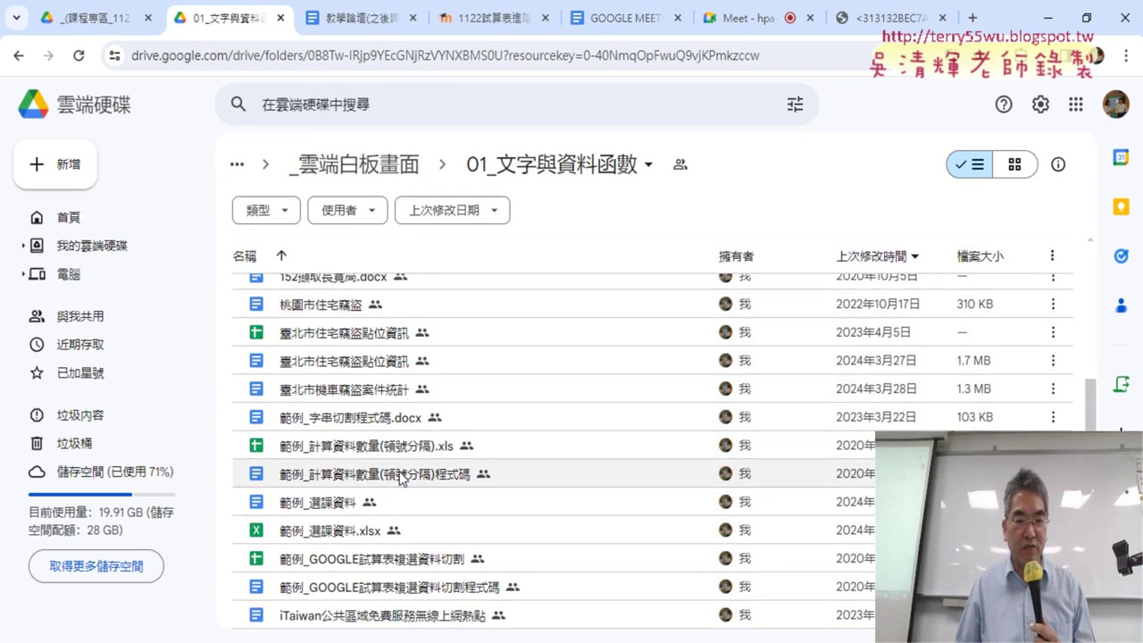
double_click(385, 510)
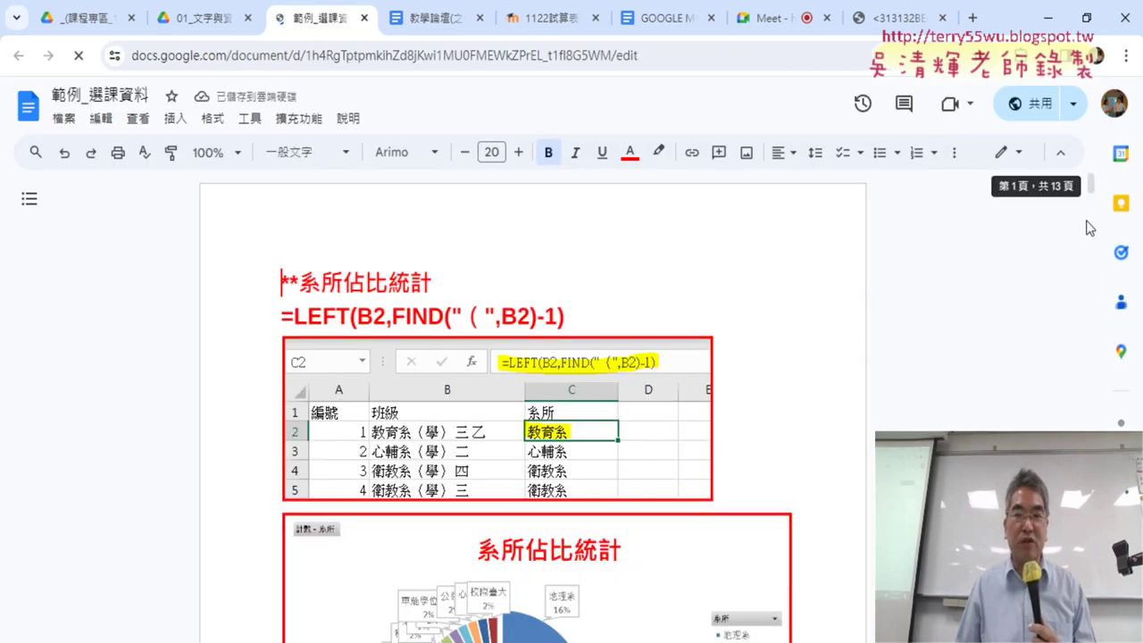
Select and copy the Sub 系所 macro block, then minimize Chrome to reveal Excel
left_click_drag(1091, 186, 1099, 377)
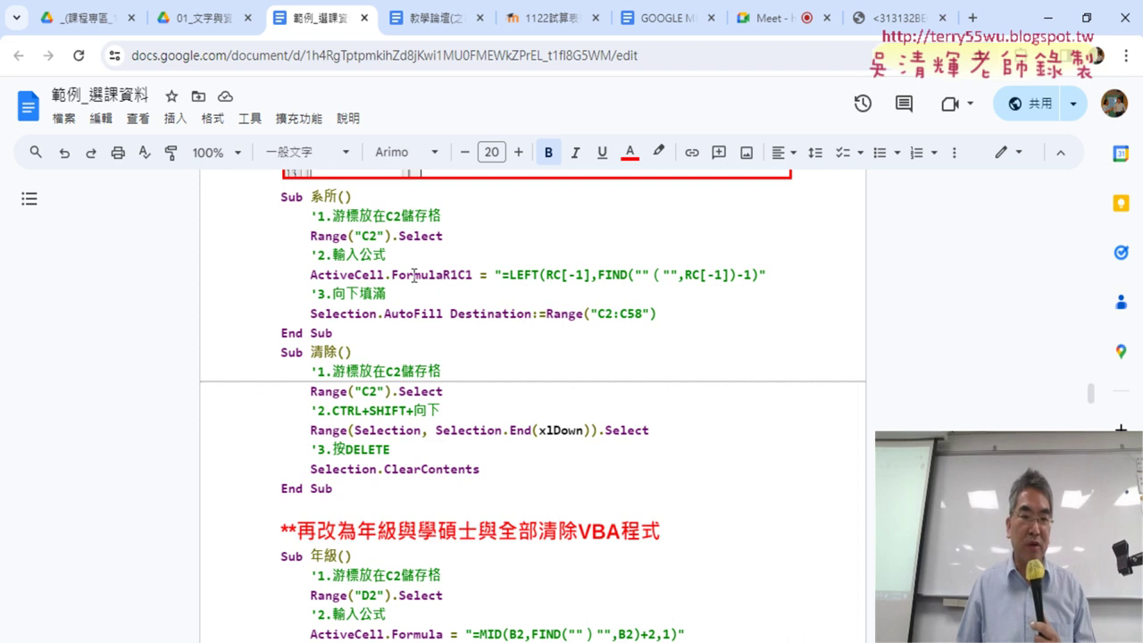
left_click_drag(313, 201, 398, 328)
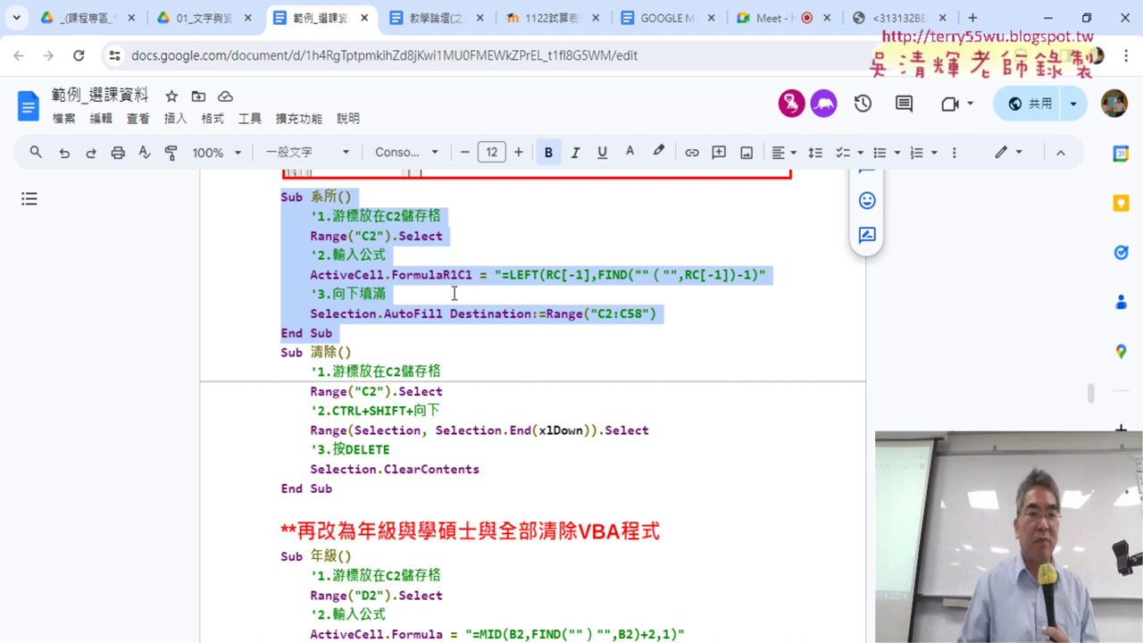
left_click(1057, 20)
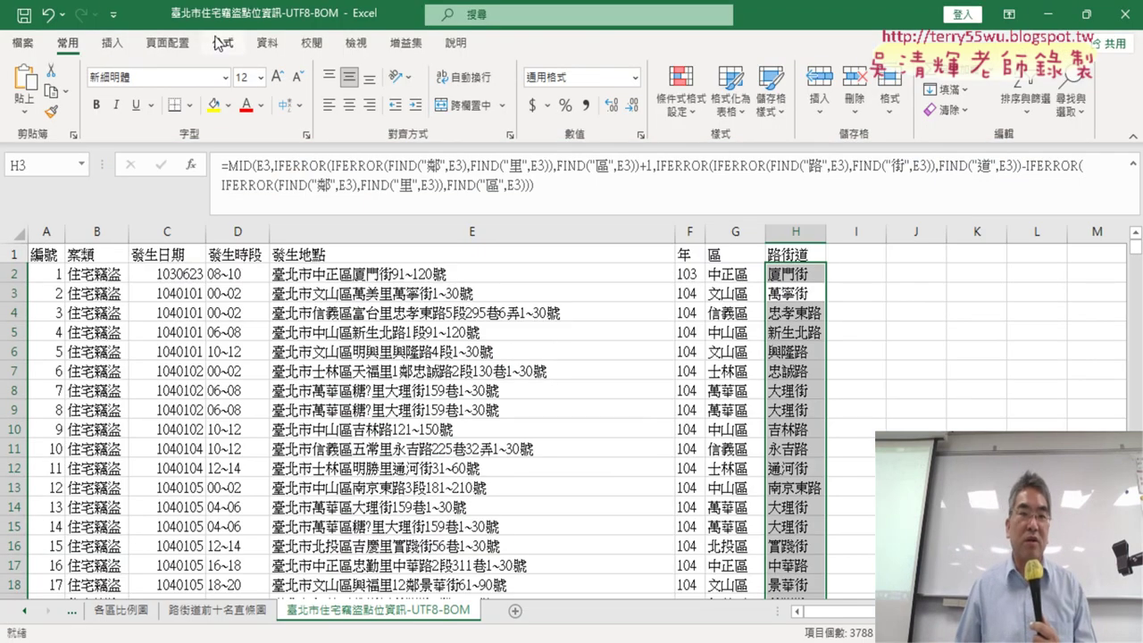
Enable the 開發人員 tab through Customize Ribbon options, then launch the Visual Basic editor from it
left_click(112, 14)
left_click(198, 372)
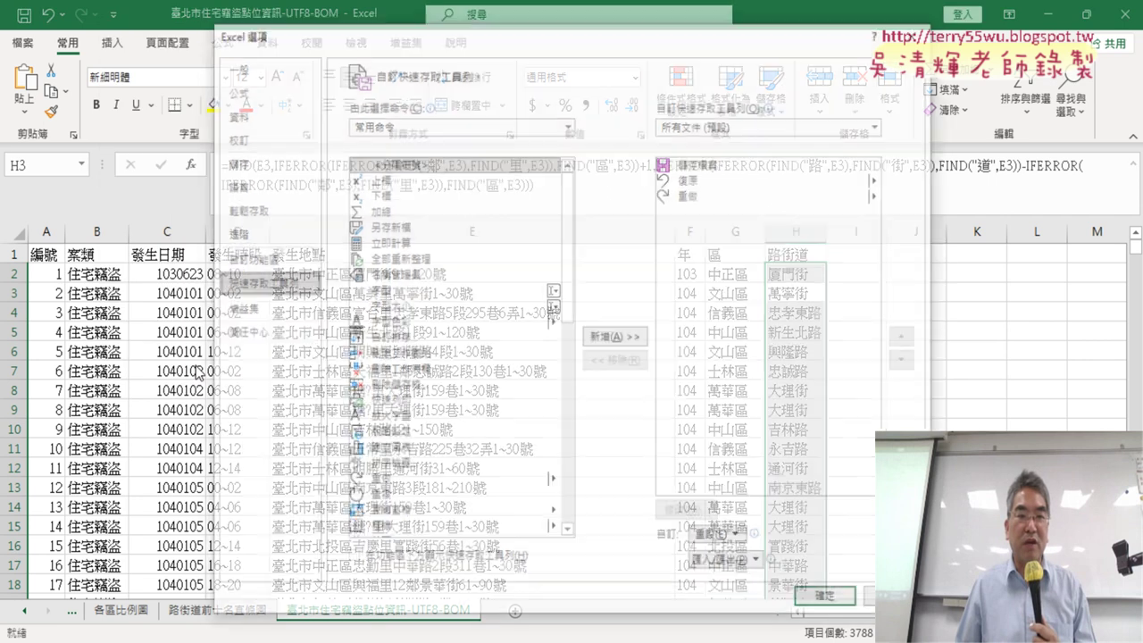
left_click(250, 259)
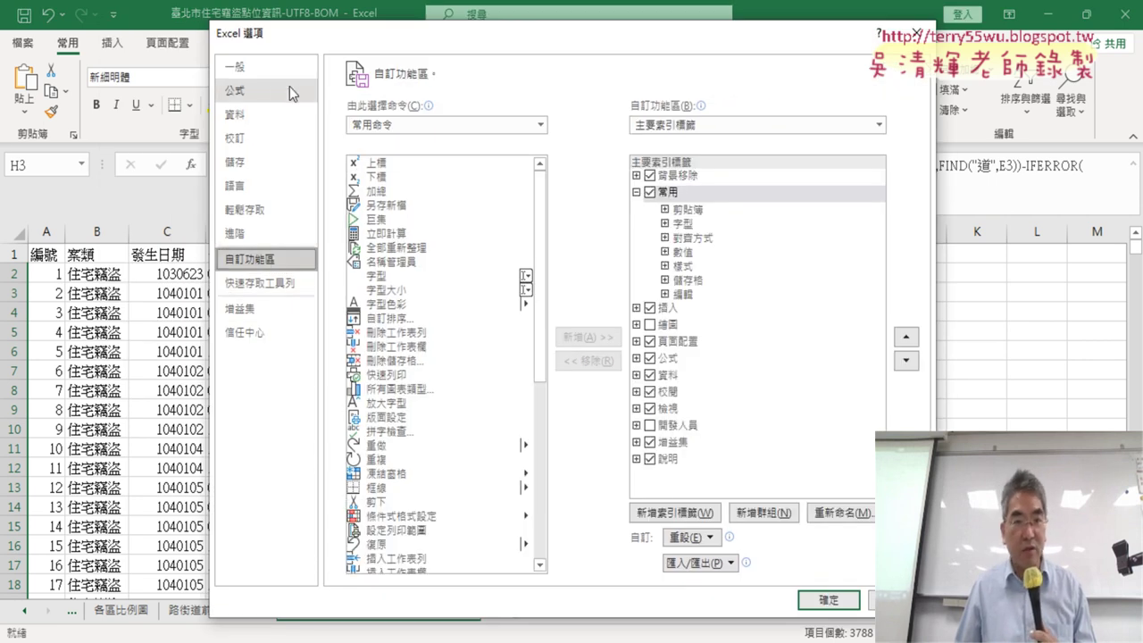
left_click(650, 426)
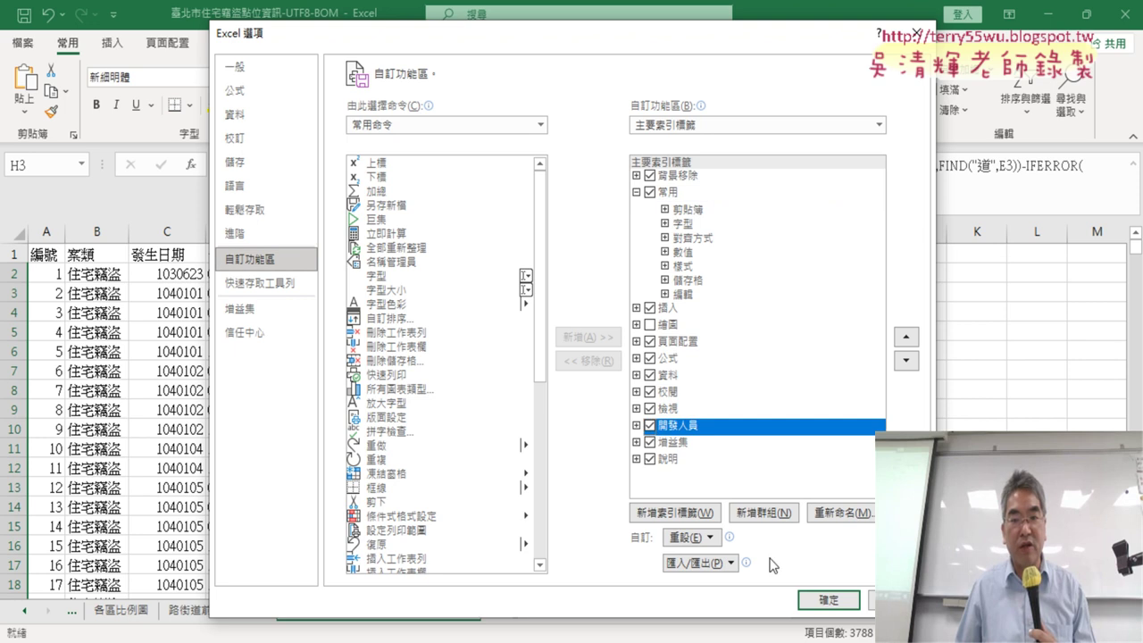
left_click(829, 600)
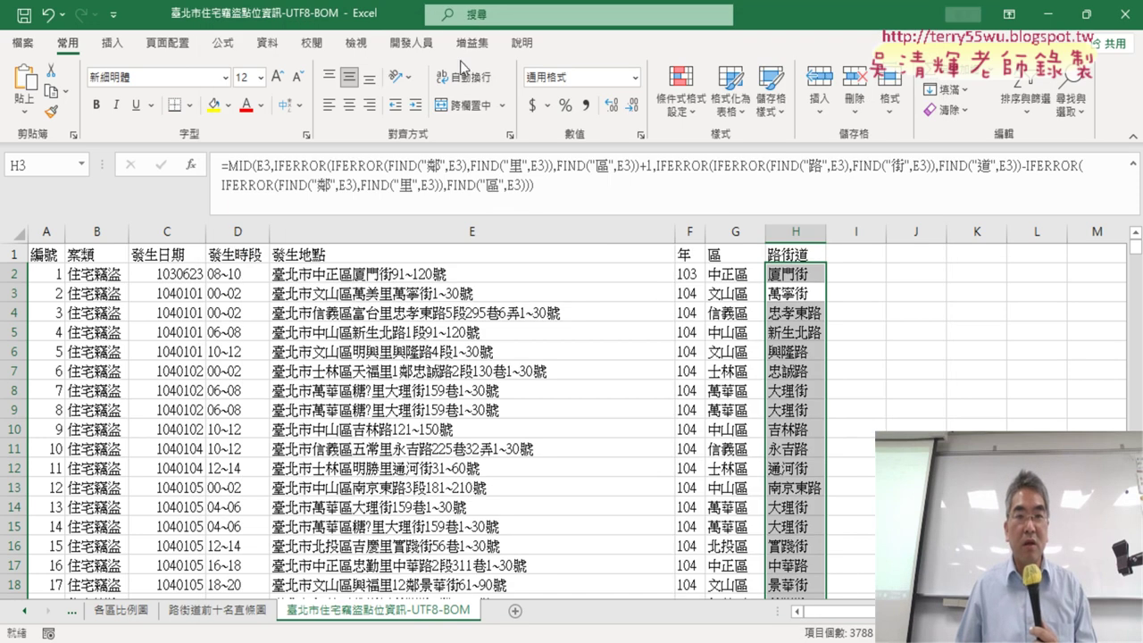
left_click(411, 42)
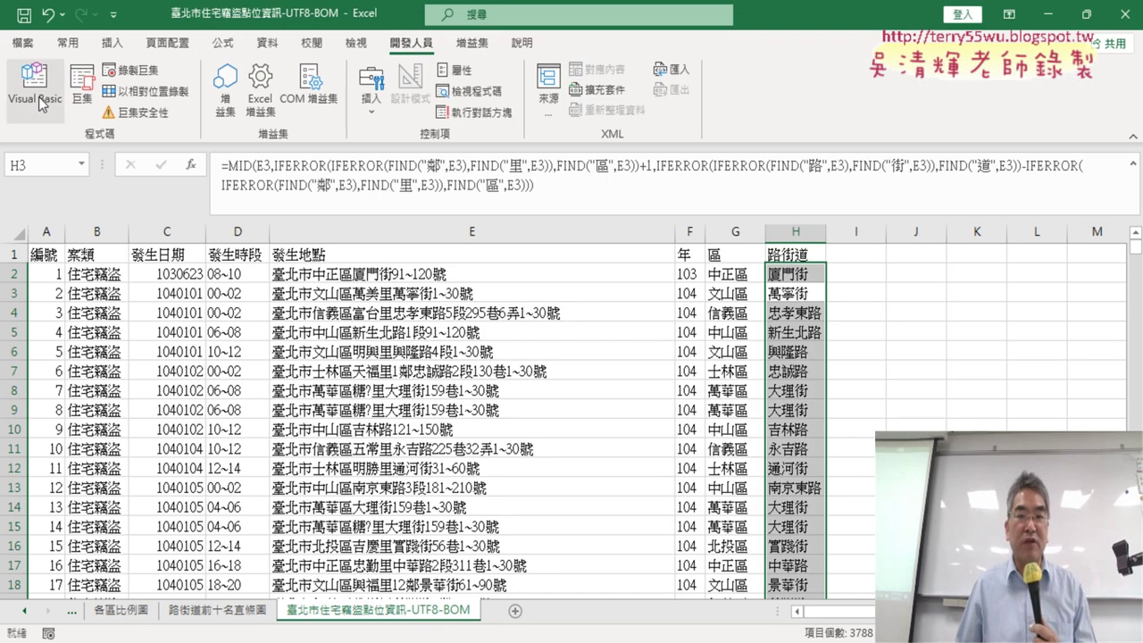
left_click(40, 101)
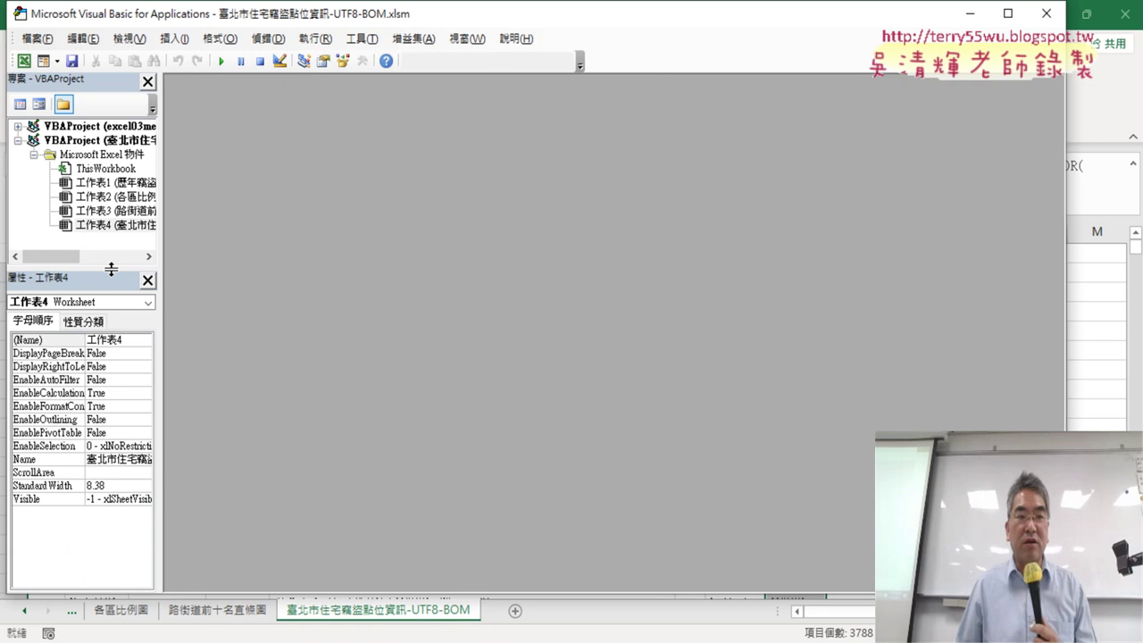
Enlarge the Project pane to show full sheet names and bring up 工作表3's 插入 submenu
left_click_drag(110, 269, 128, 336)
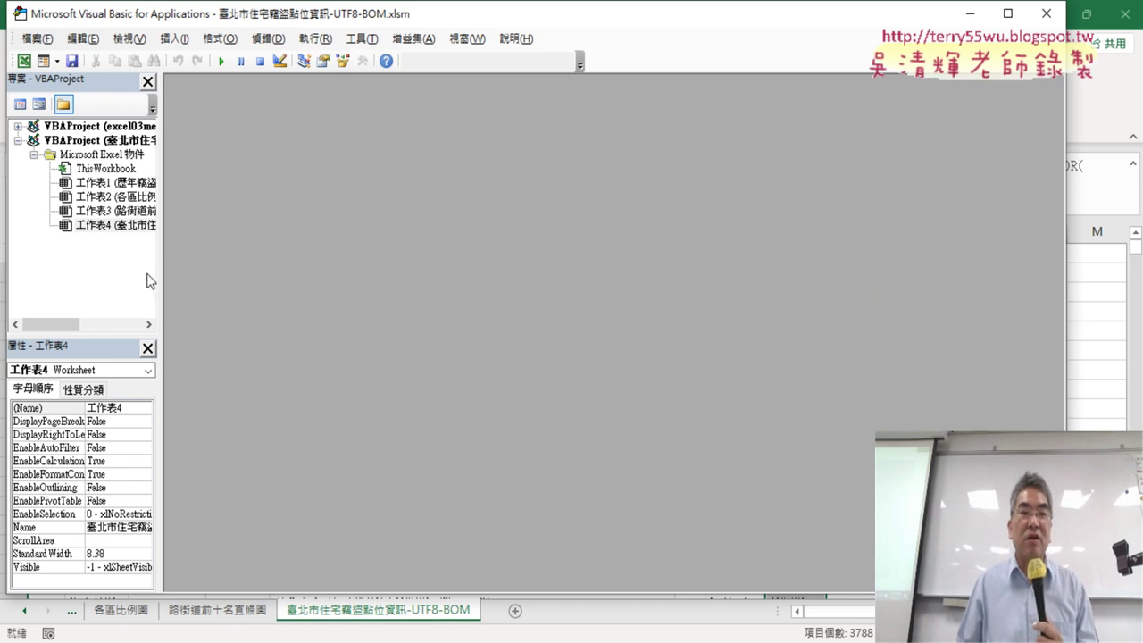
left_click_drag(158, 210, 245, 209)
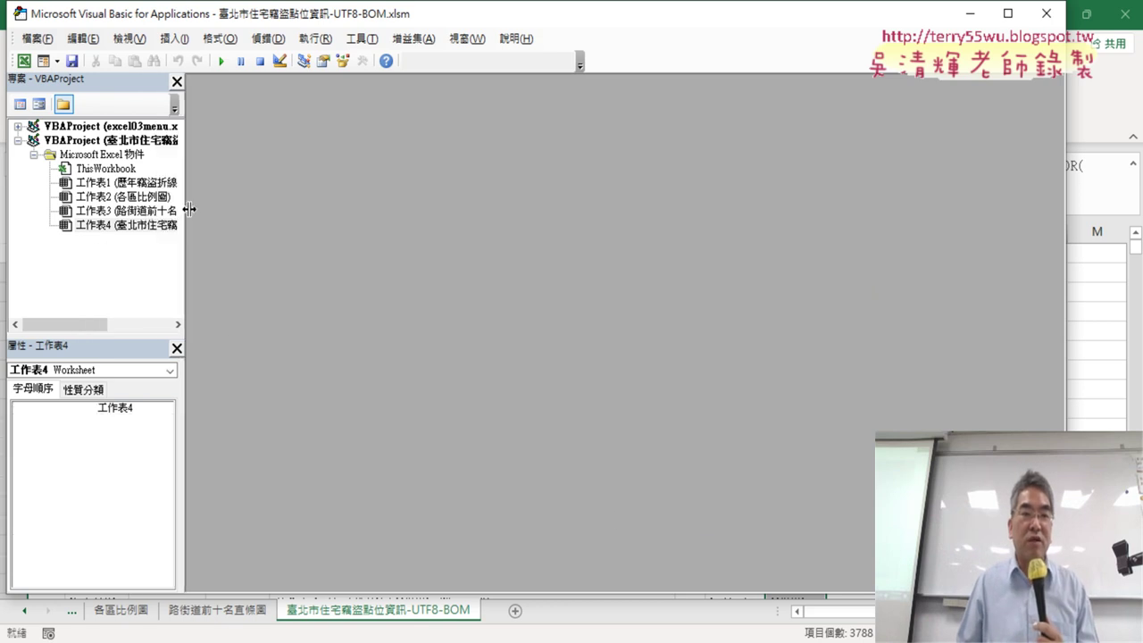
right_click(87, 212)
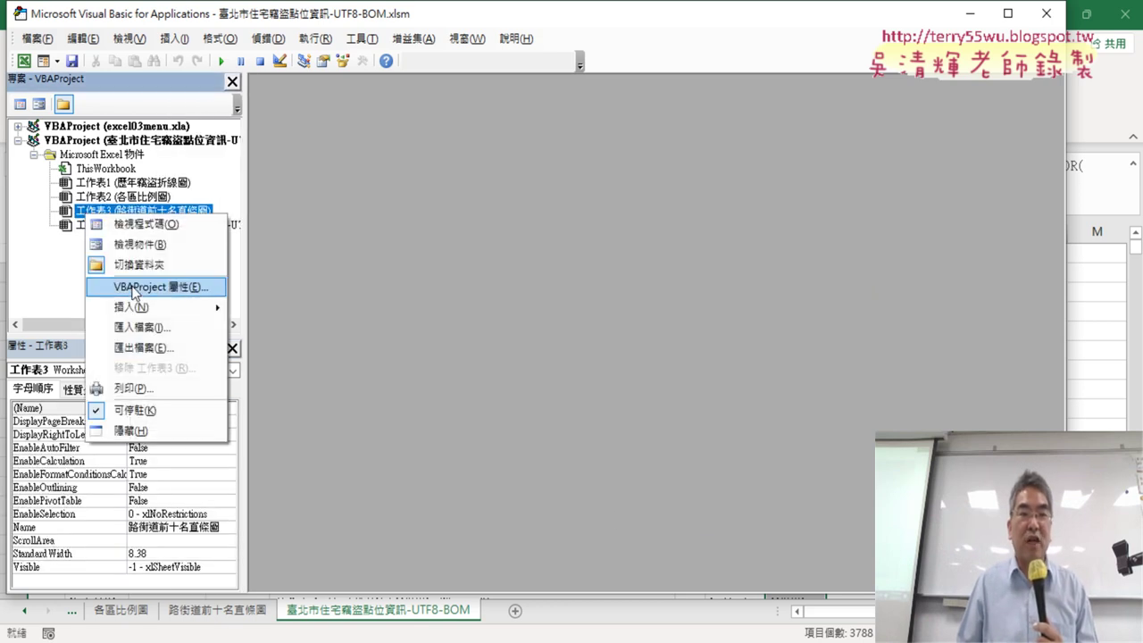
mouse_move(210, 307)
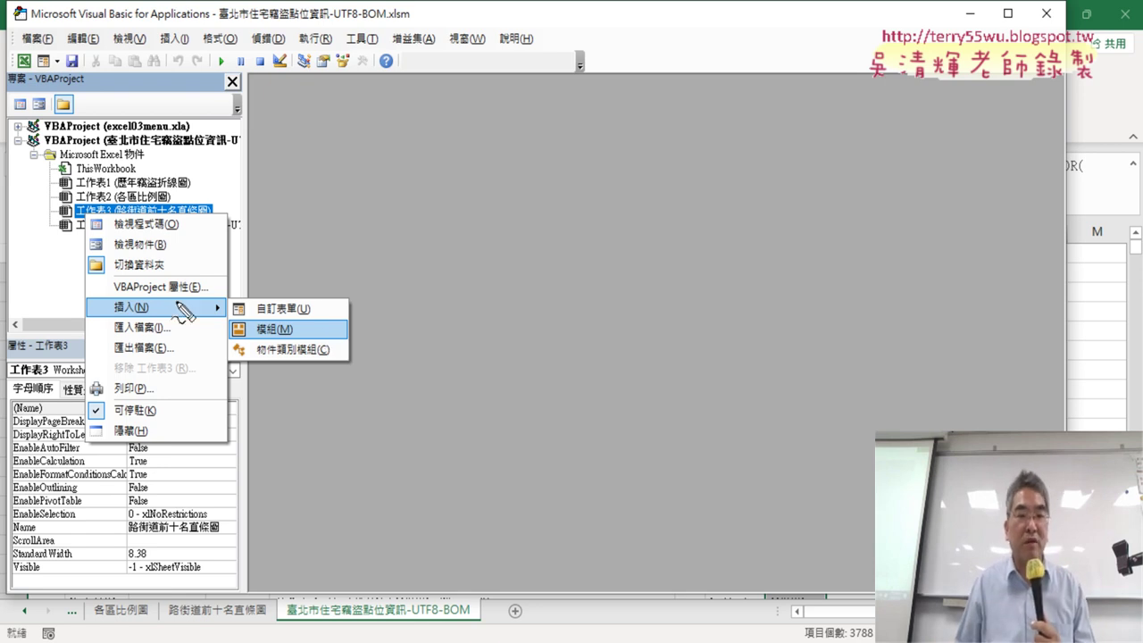
Annotate the Excel objects list and the 插入 and 模組 options, then reopen 工作表3's menu
left_click_drag(52, 154, 45, 183)
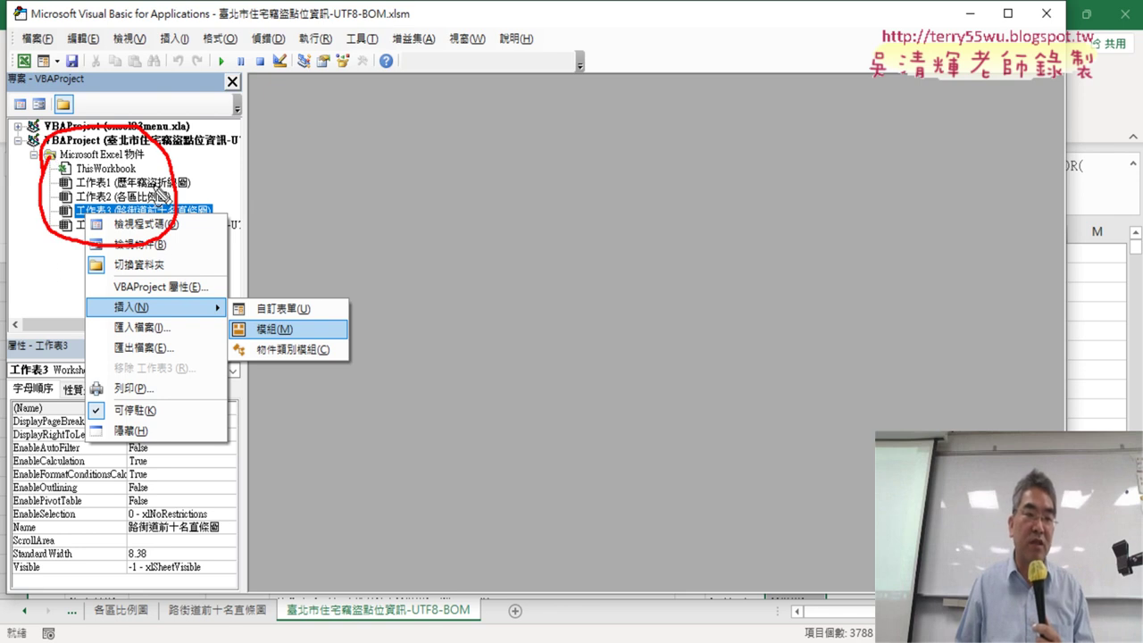
left_click_drag(165, 321, 160, 312)
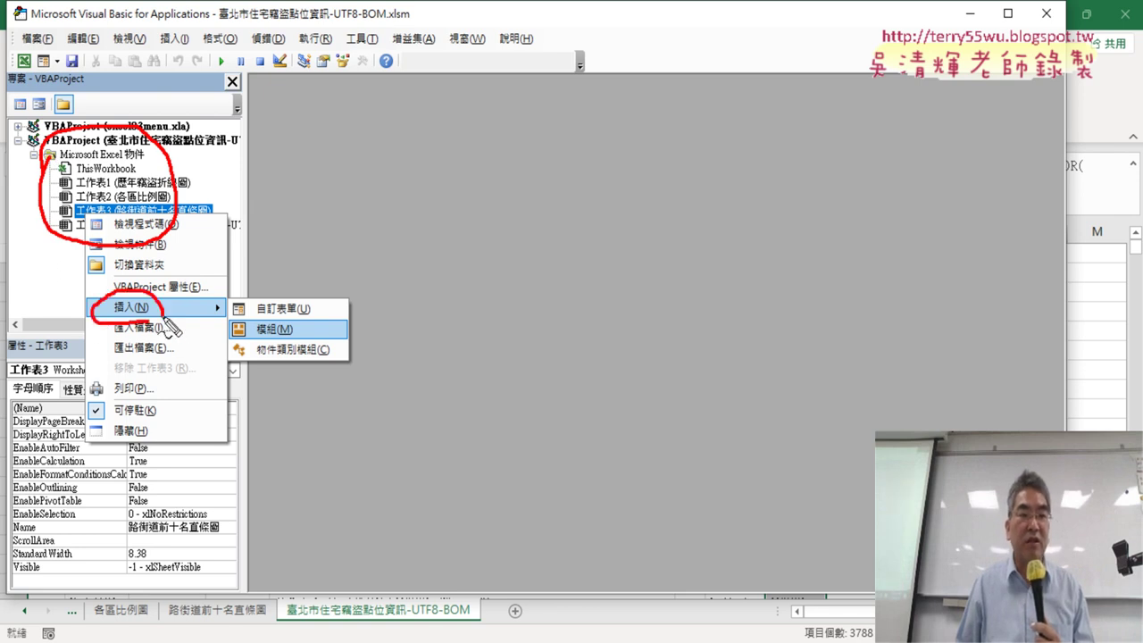
left_click_drag(272, 337, 294, 355)
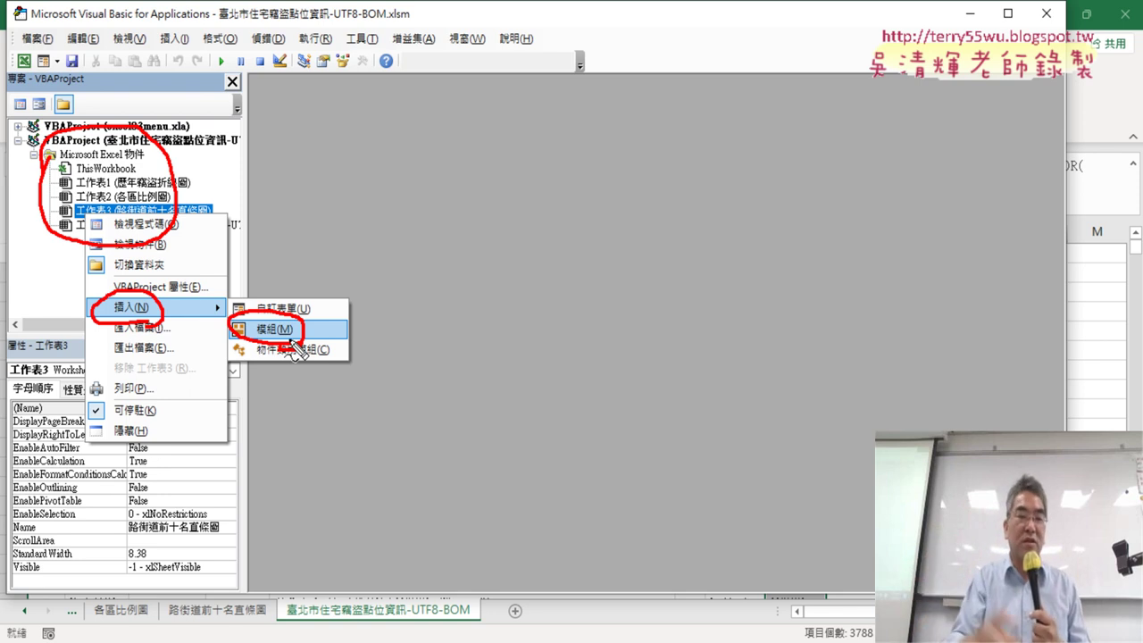
key("Escape")
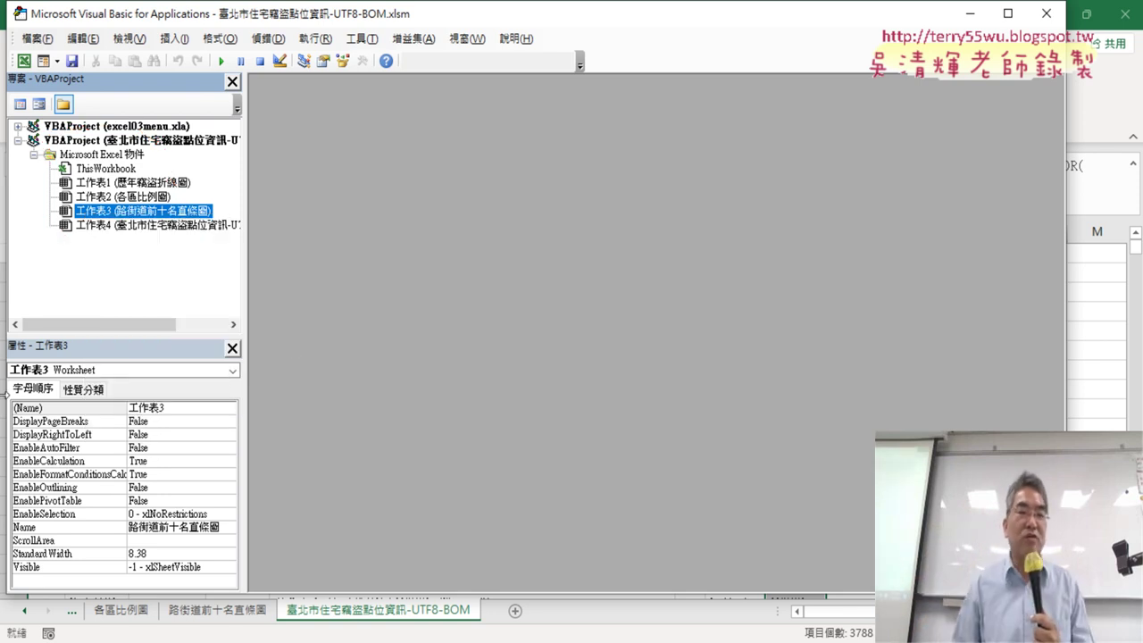
right_click(91, 215)
Insert a new Module1 and maximize its code window
mouse_move(166, 303)
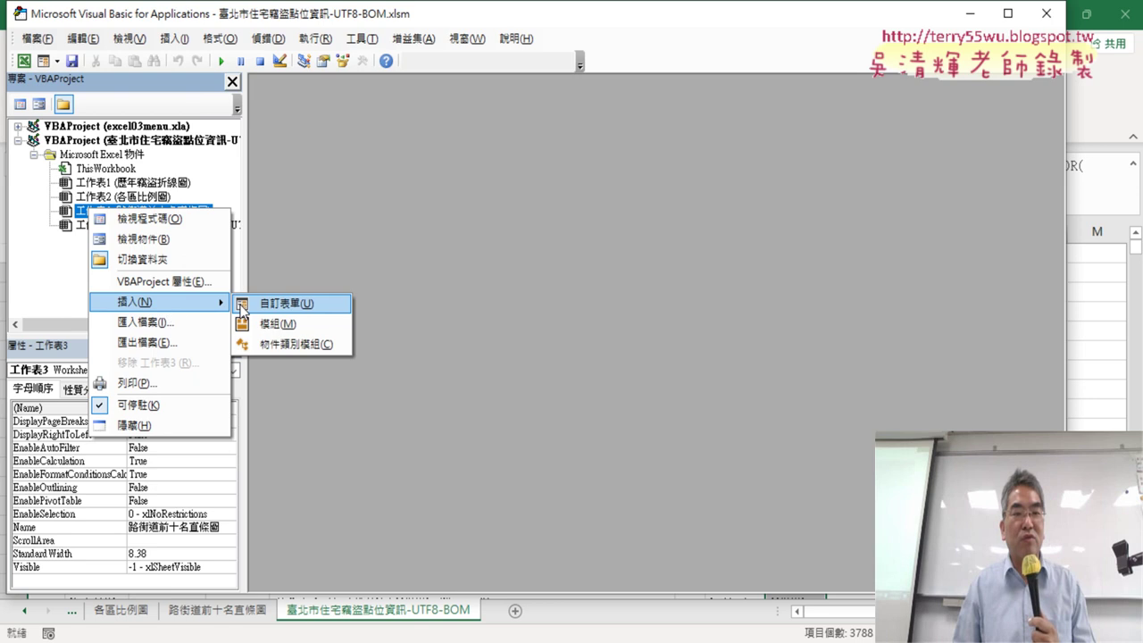
left_click(267, 324)
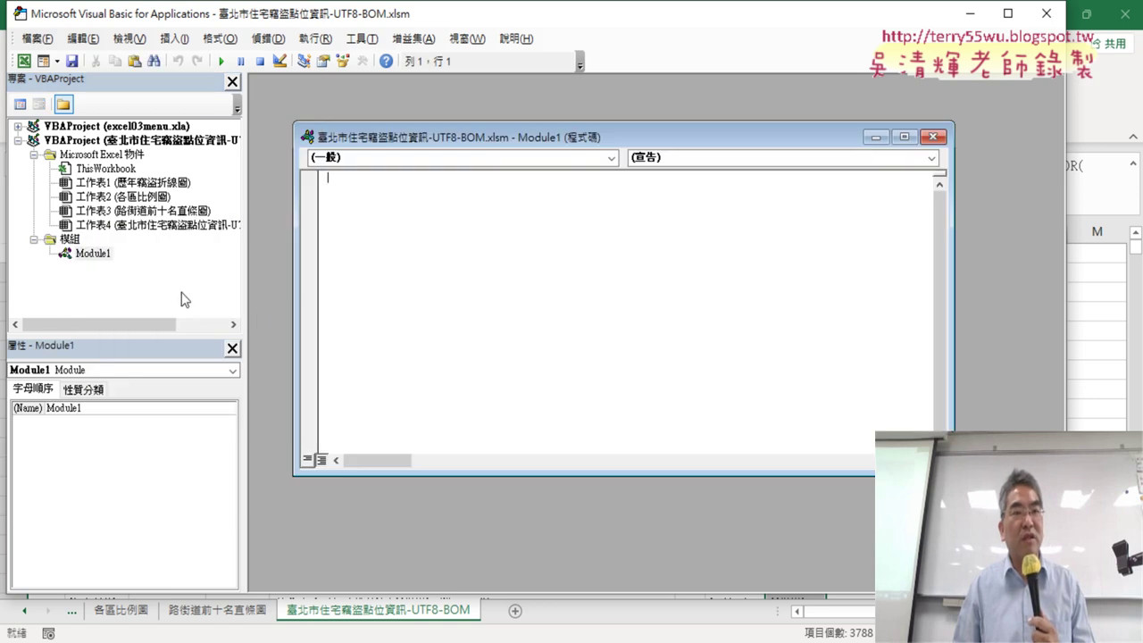
left_click(88, 256)
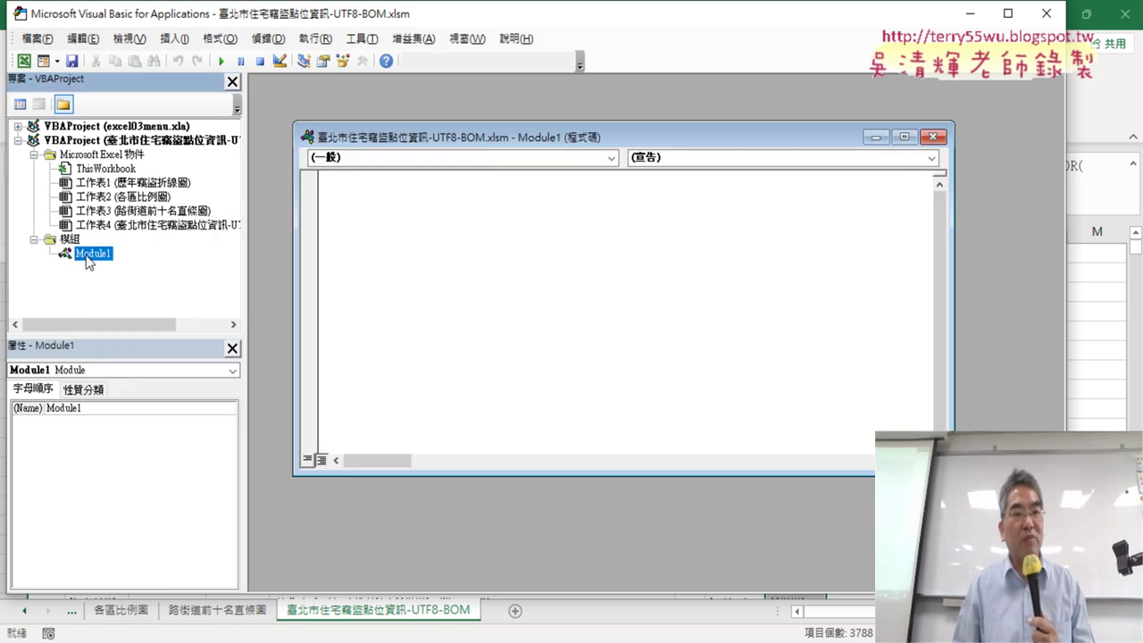
left_click(904, 136)
Paste the Sub 系所 macro into Module1 and resize the editor to reveal the sheet
right_click(358, 185)
left_click(393, 240)
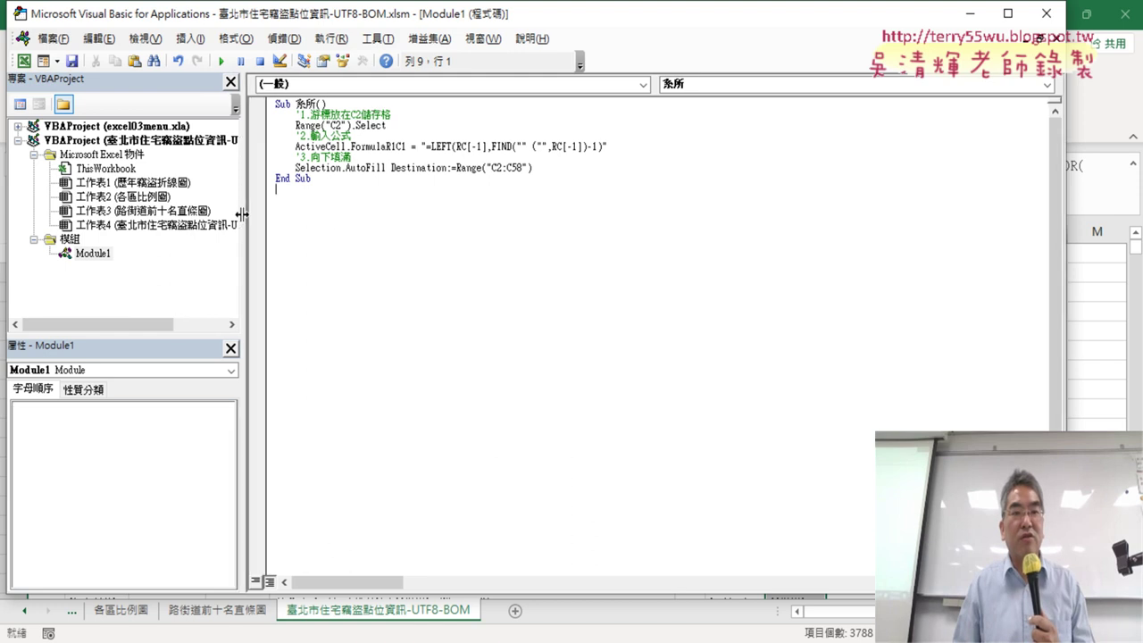
left_click_drag(248, 224, 159, 213)
left_click_drag(1063, 282, 786, 268)
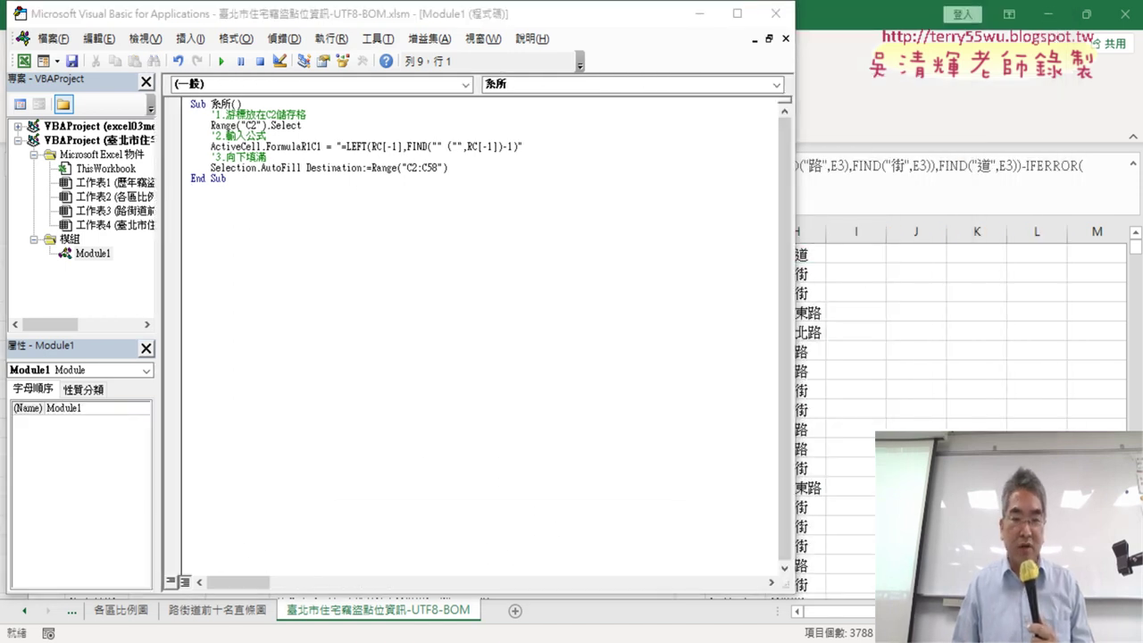
In the 範例_選課資料 doc, scroll to 精簡巨集 and select the Sub 年級 code block
mouse_move(510, 634)
left_click(429, 562)
scroll(458, 448, "down", 5)
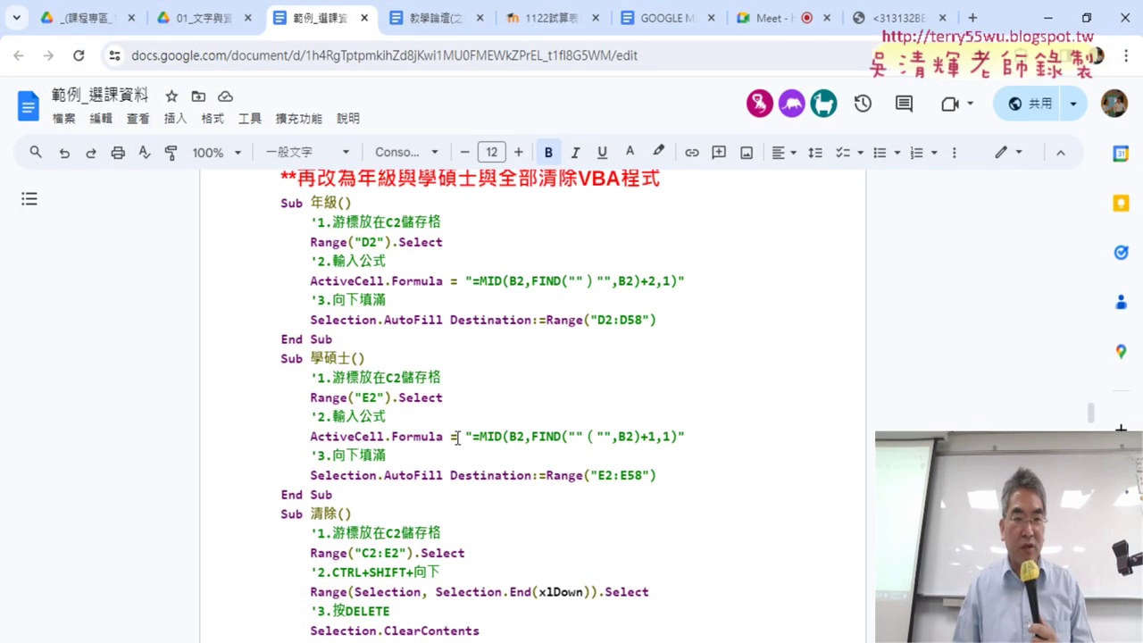
scroll(350, 265, "down", 1)
scroll(348, 280, "down", 4)
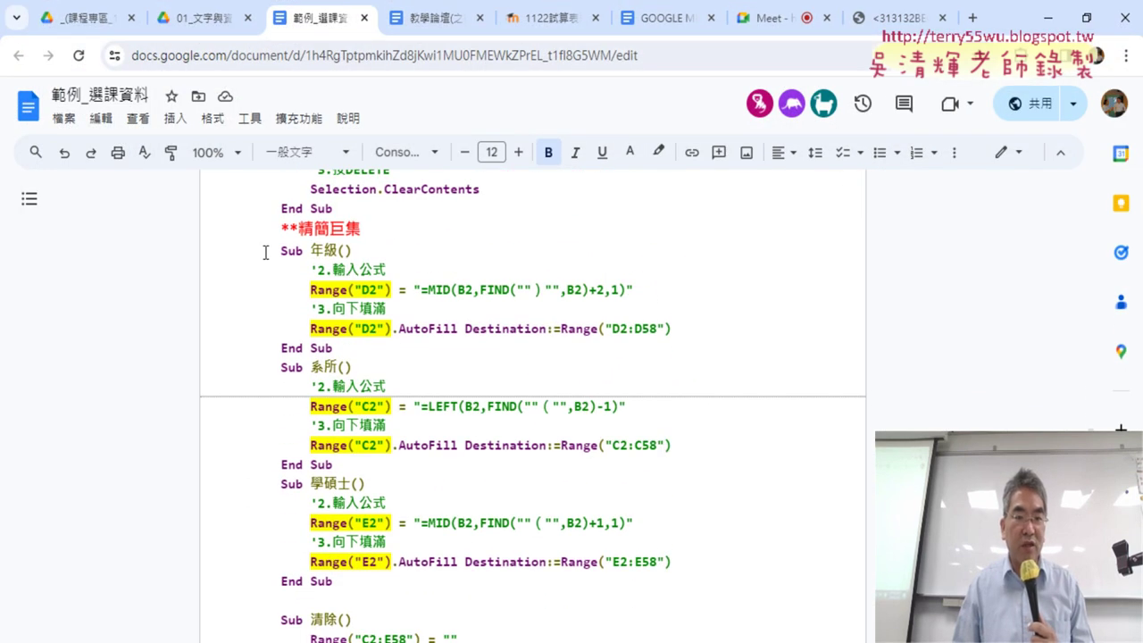
left_click_drag(266, 252, 392, 346)
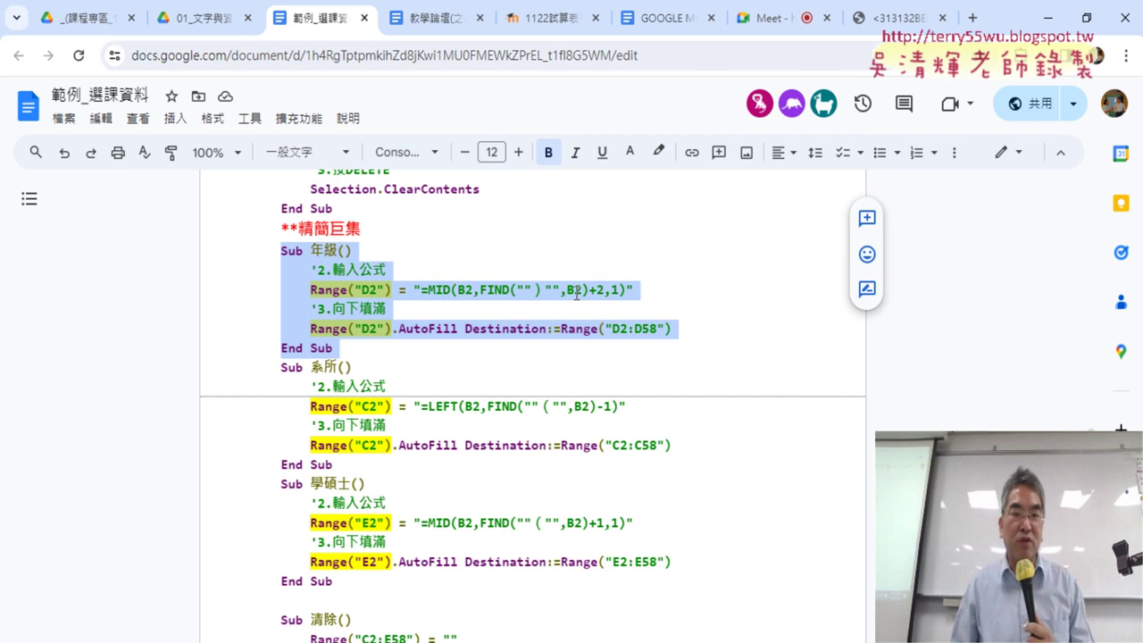
Replace Module1's code with the copied shortened 年級 macro
left_click(1056, 19)
key("ctrl+a")
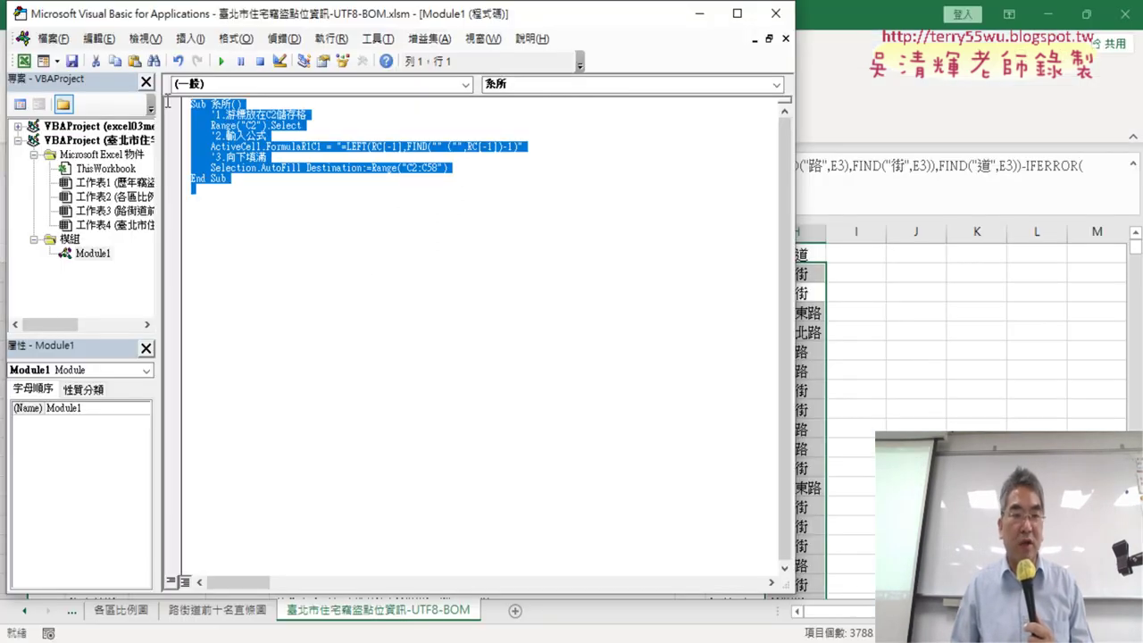
type("Sub 年級()     '2.輸入公式     Range(\"D2\") = \"=MID(B2,FIND(\"\") \"\",B2)+2,1)\"     '3.向下填滿     Range(\"D2\").AutoFill Destination:=Range(\"D2:D58\") End Sub")
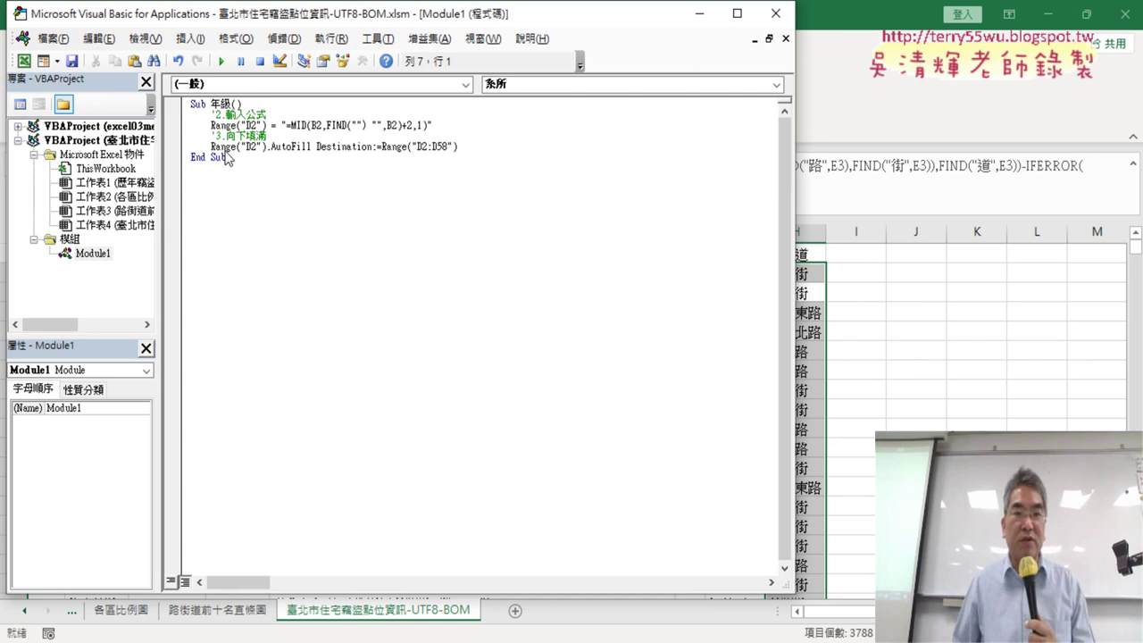
Set the VBA code font size to 12 in the Editor Format options
left_click(378, 38)
left_click(411, 120)
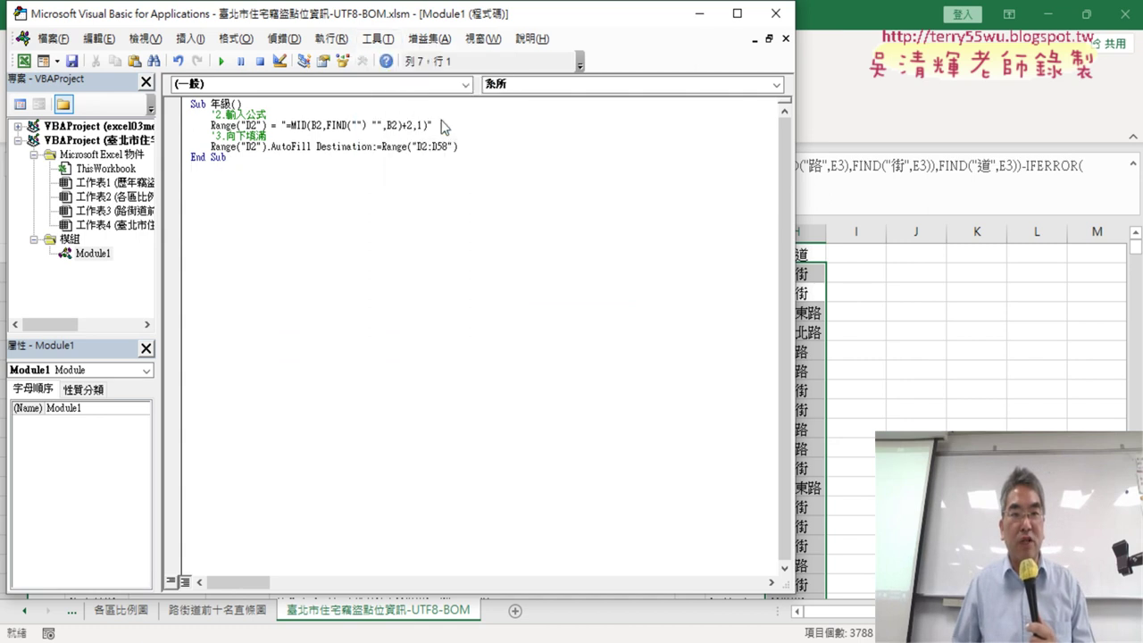
left_click(471, 157)
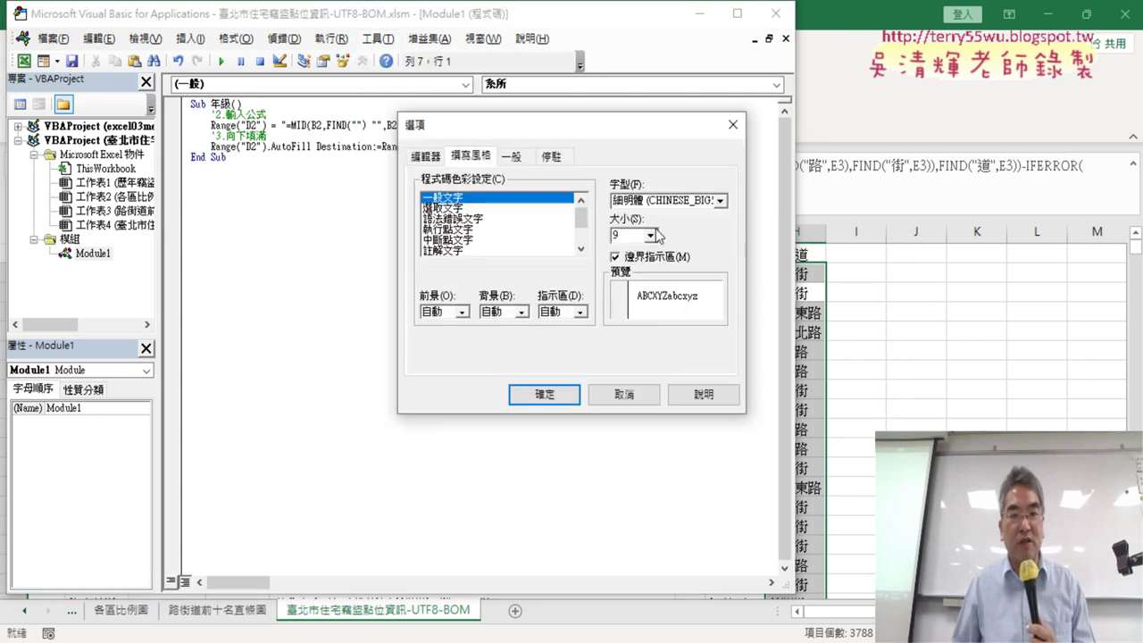
left_click(652, 236)
left_click(639, 290)
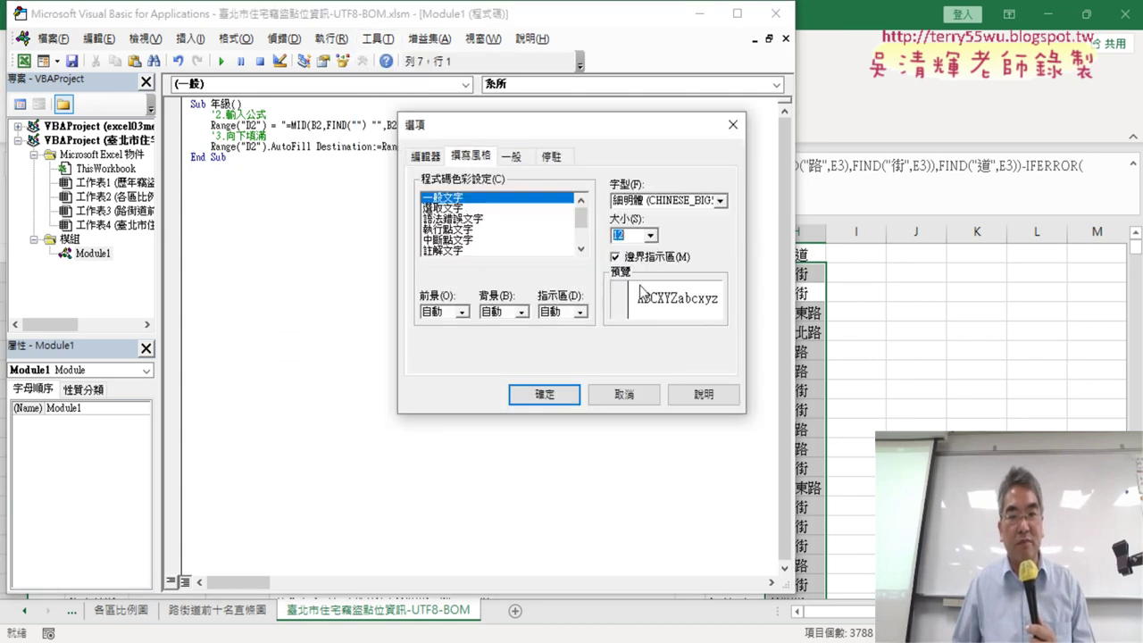
left_click(572, 393)
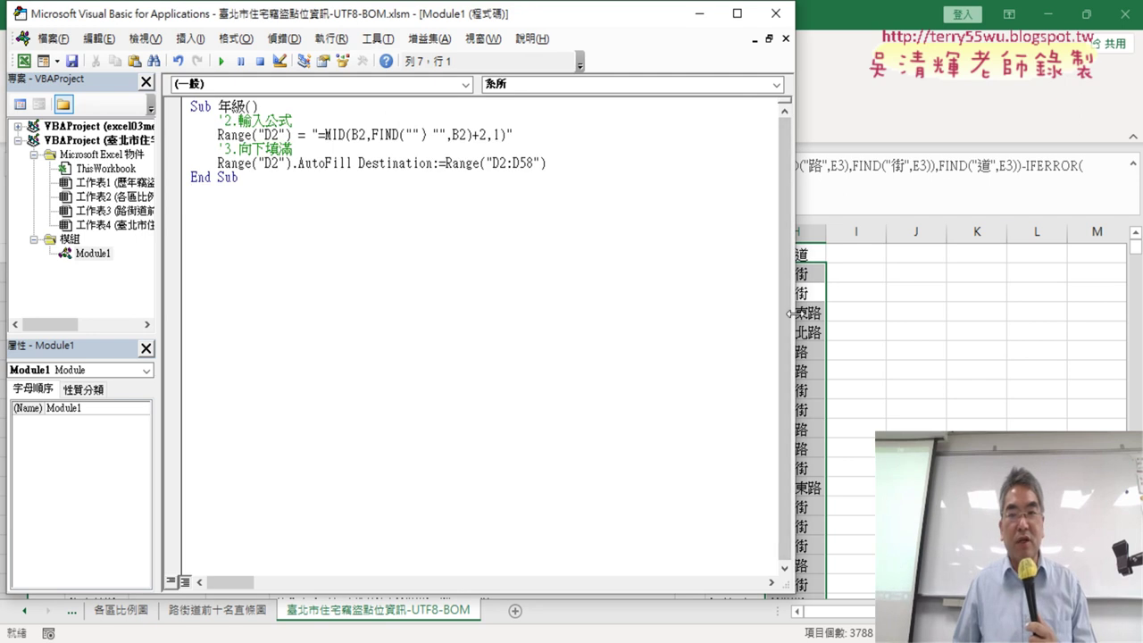
Rename the macro to Sub 年
left_click_drag(793, 320, 628, 308)
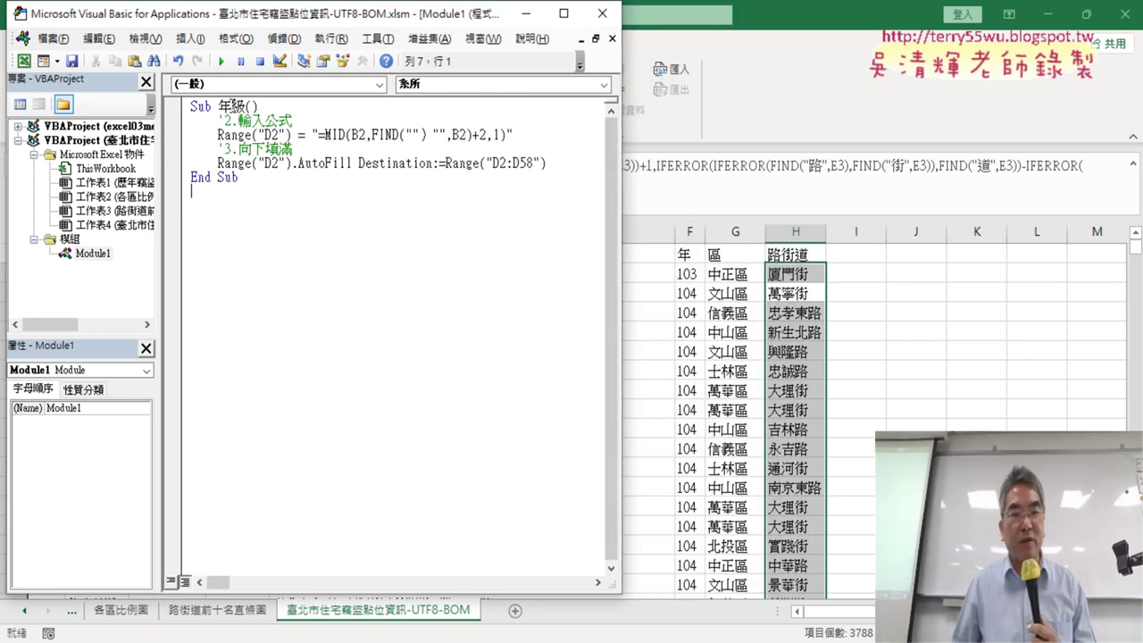
key("shift+Left")
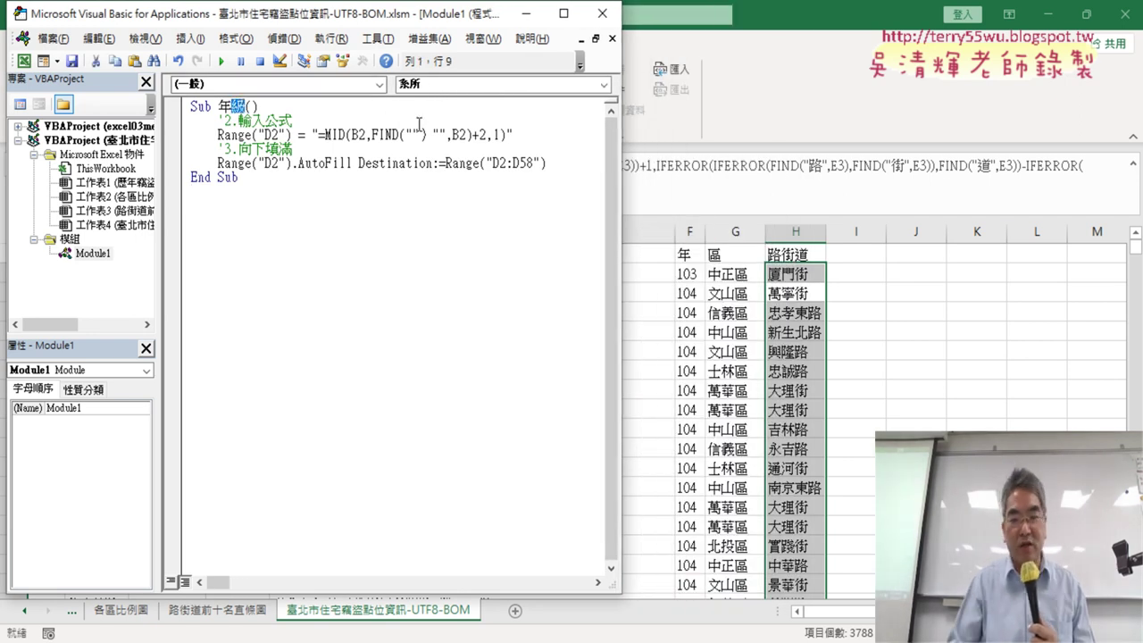
key("Delete")
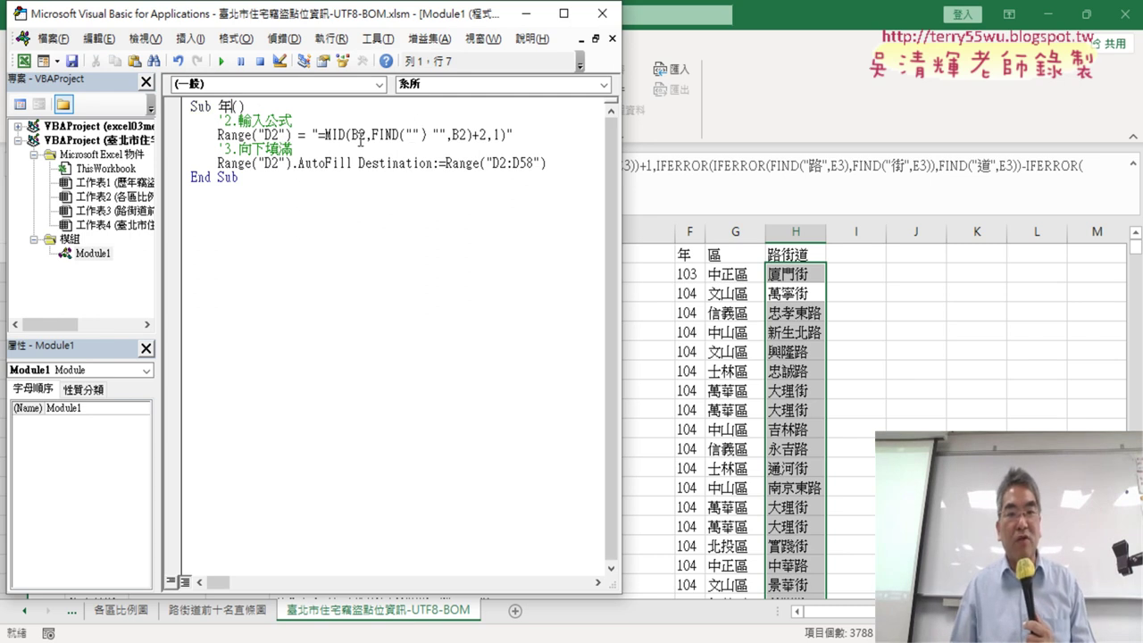
Copy F2's =LEFT(C2,3) formula from Excel and select the old MID formula in the macro
left_click(690, 278)
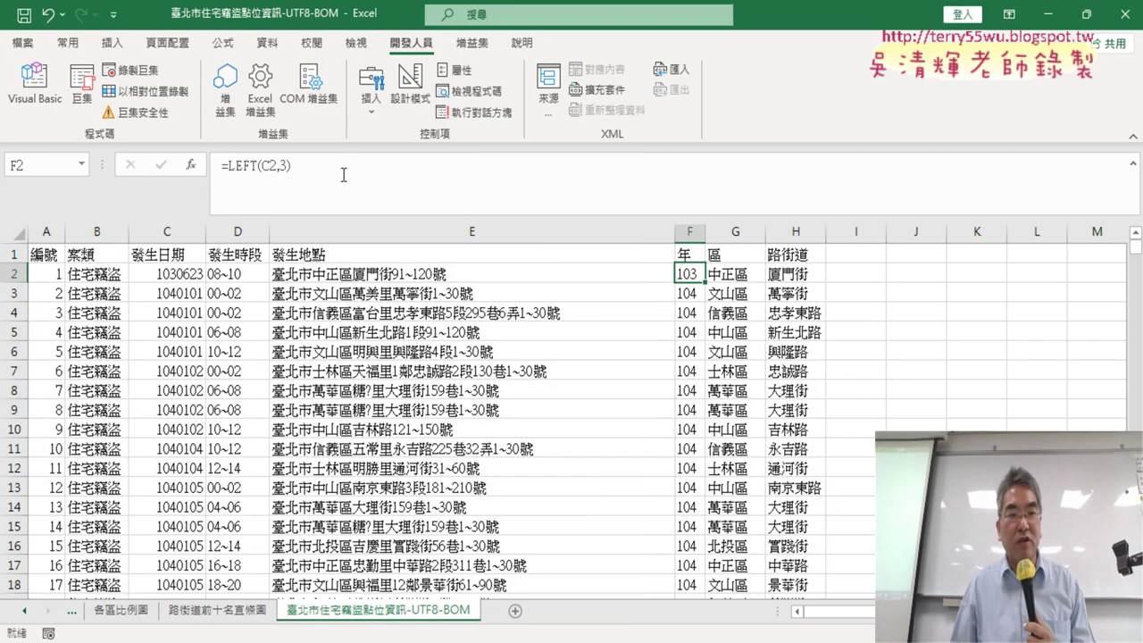
left_click_drag(291, 166, 221, 165)
right_click(263, 176)
left_click(311, 210)
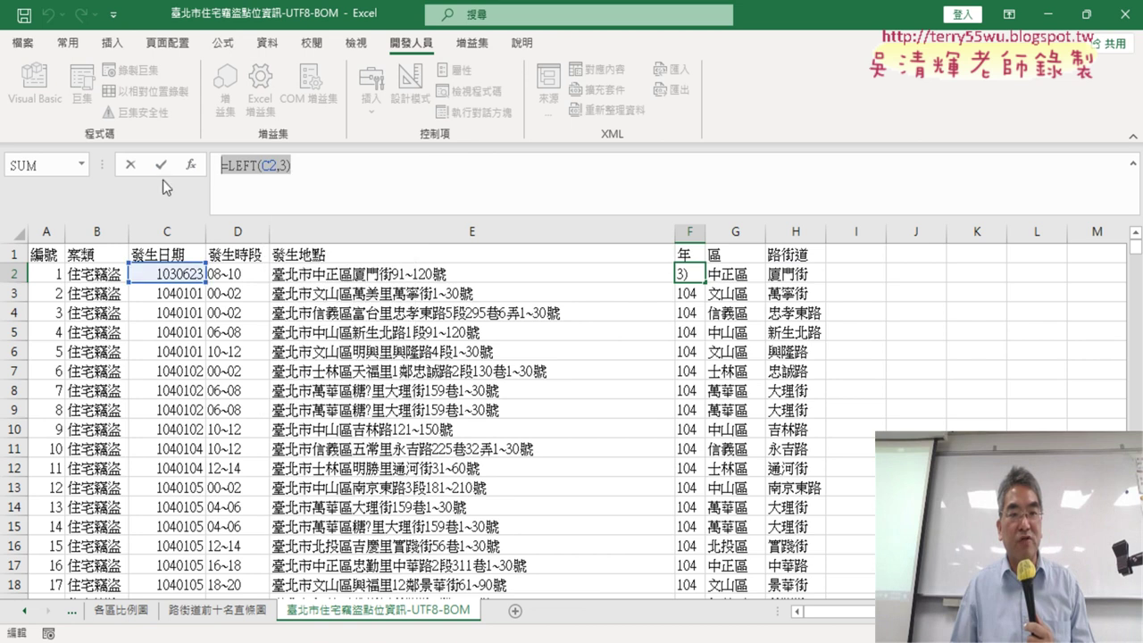
left_click(130, 164)
left_click(34, 89)
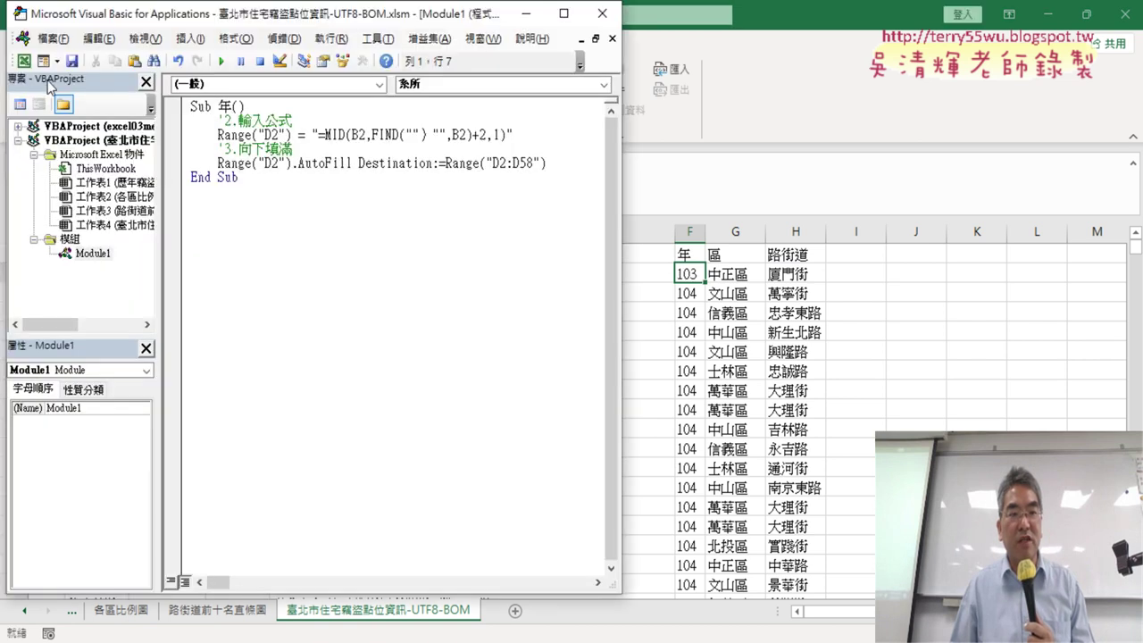
left_click_drag(320, 135, 492, 135)
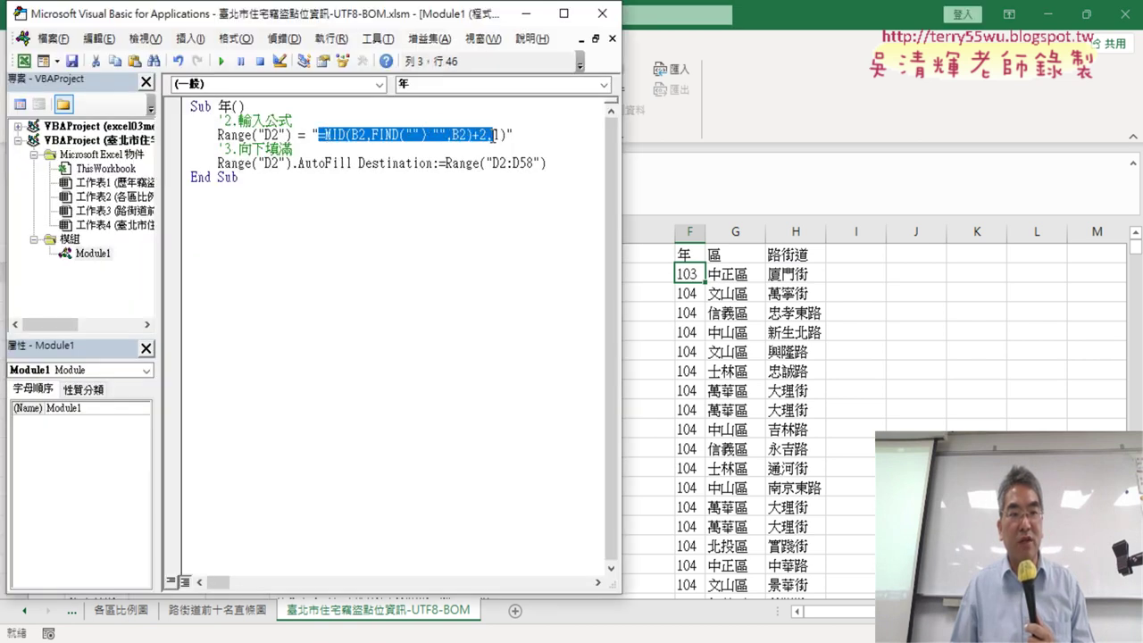
Paste =LEFT(C2,3) over the MID formula and change the macro's target cell from D2 to F2
right_click(377, 138)
left_click(418, 188)
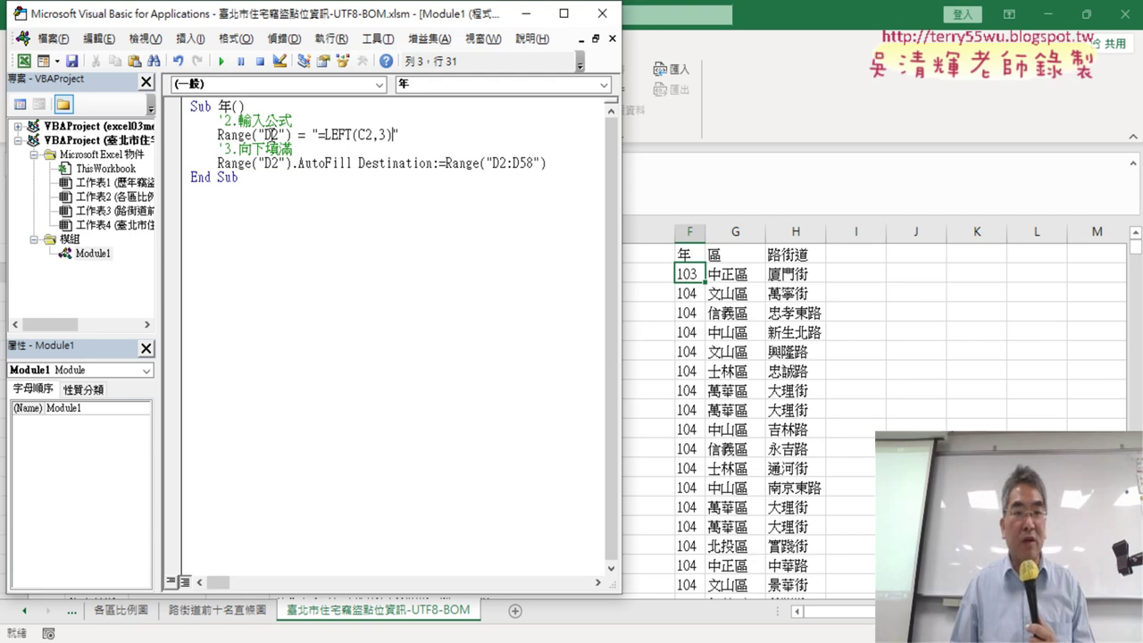
left_click_drag(266, 134, 273, 134)
type("F")
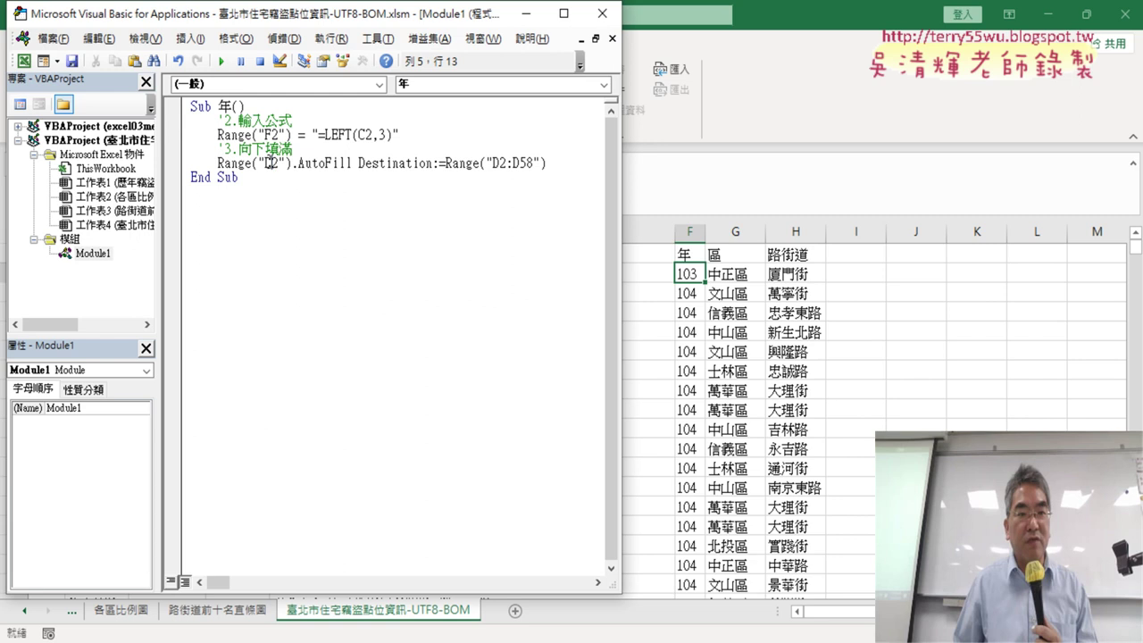
type("F")
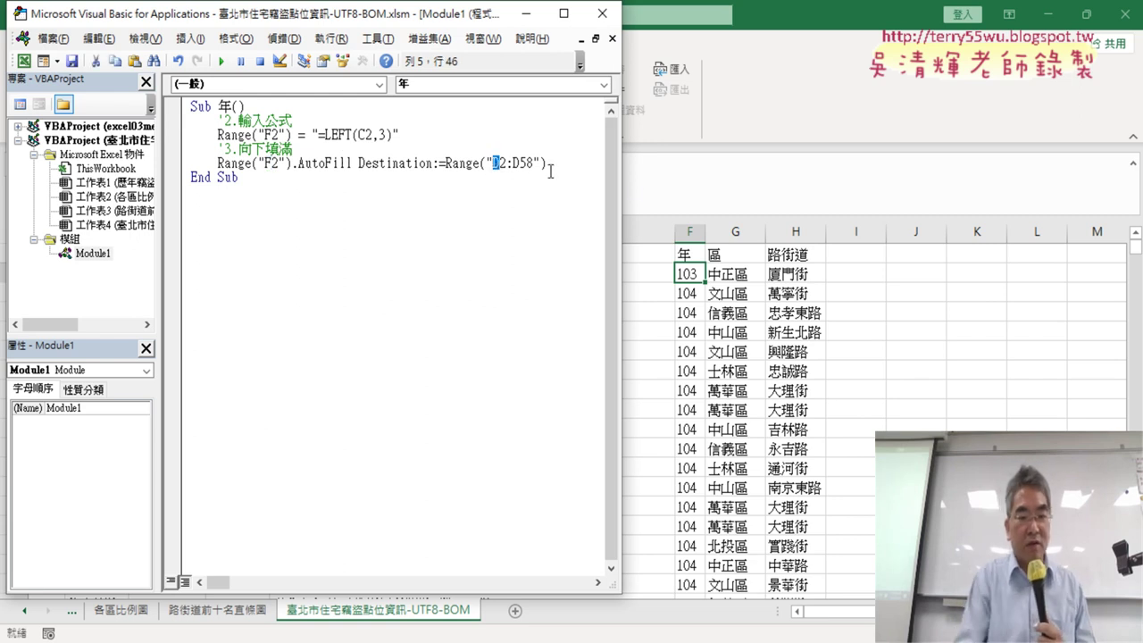
type("F")
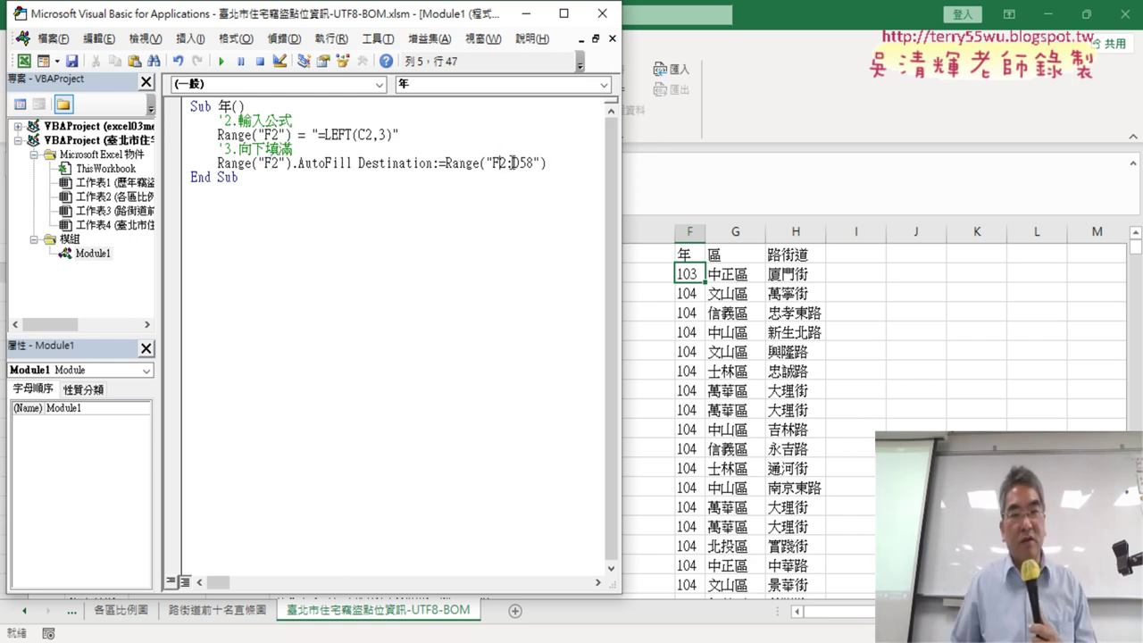
double_click(518, 163)
Check column F's last data row and set the AutoFill destination to F2:F3789
type("F")
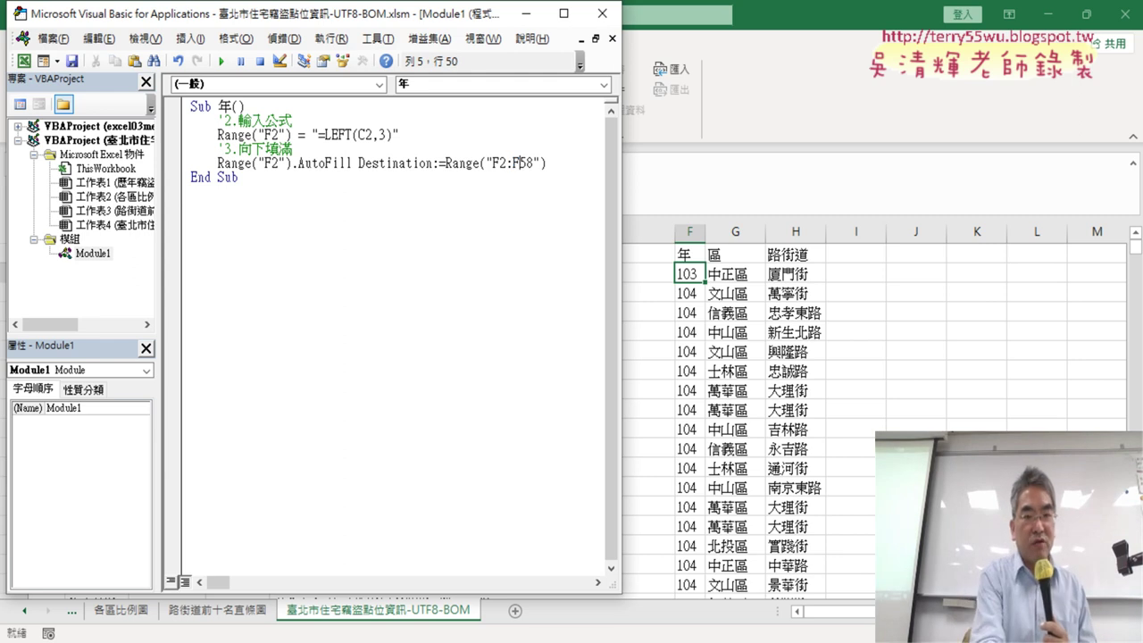
left_click(683, 253)
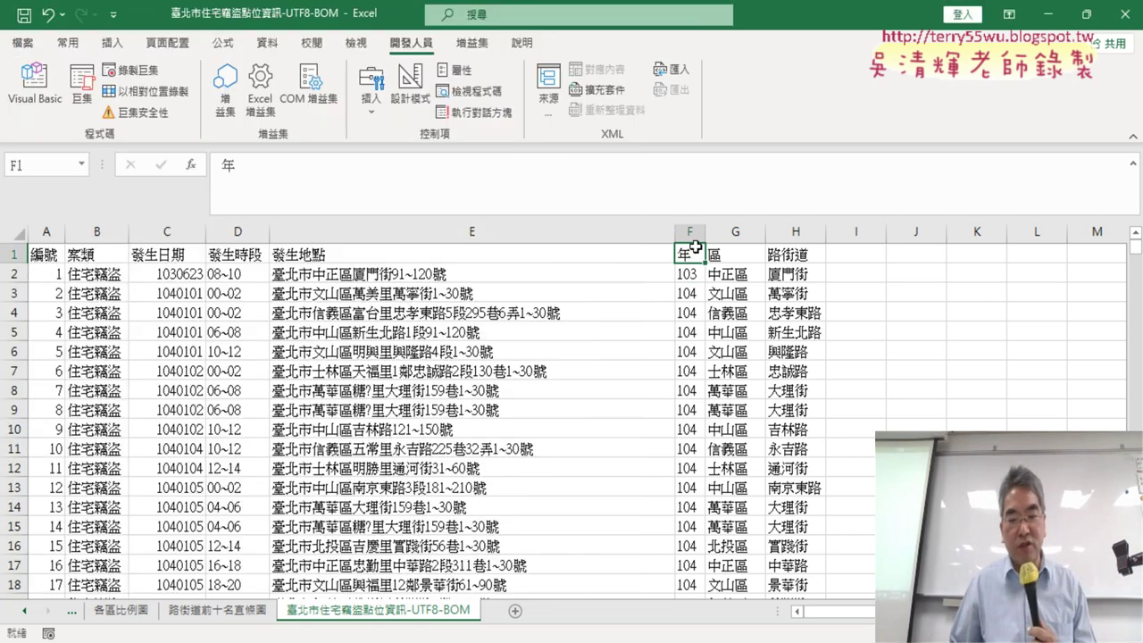
key("ctrl+Down")
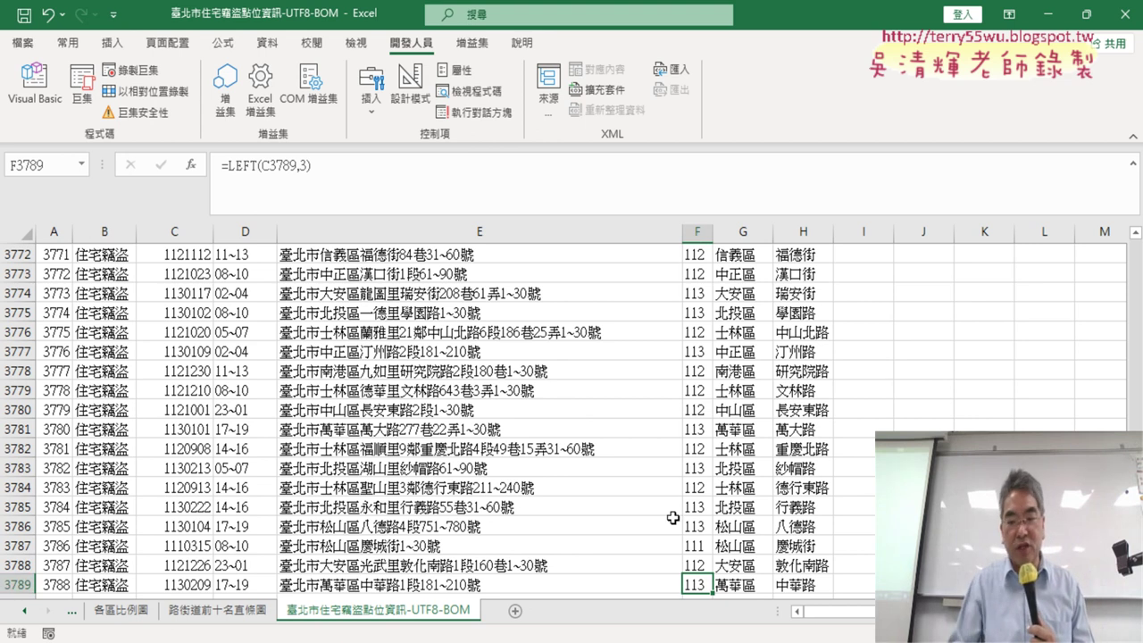
key("ctrl+Up")
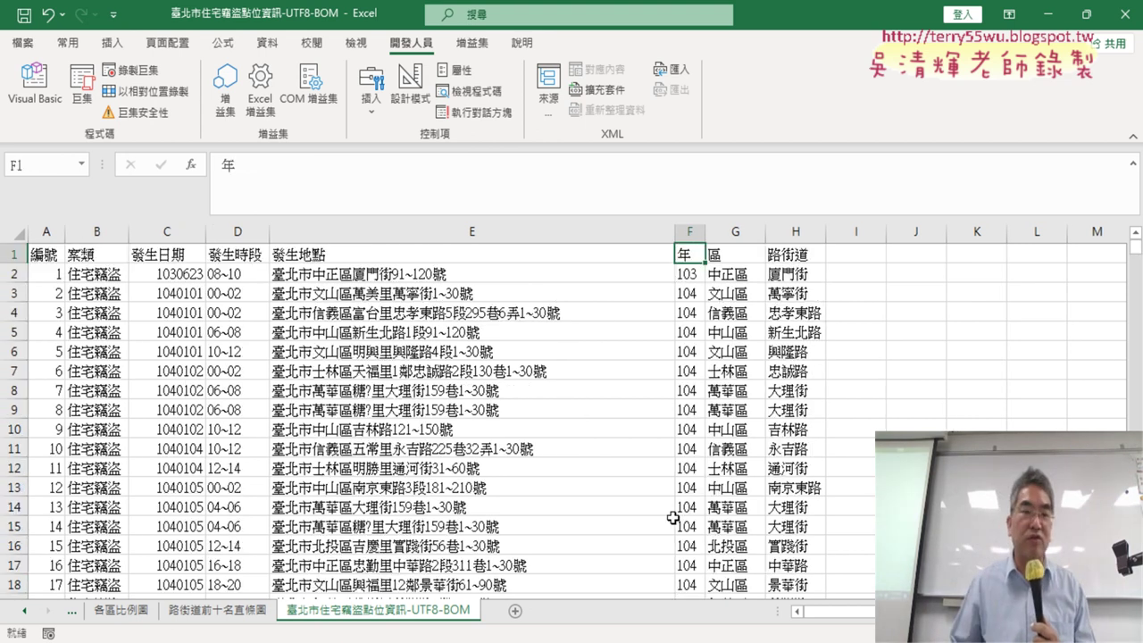
left_click(36, 89)
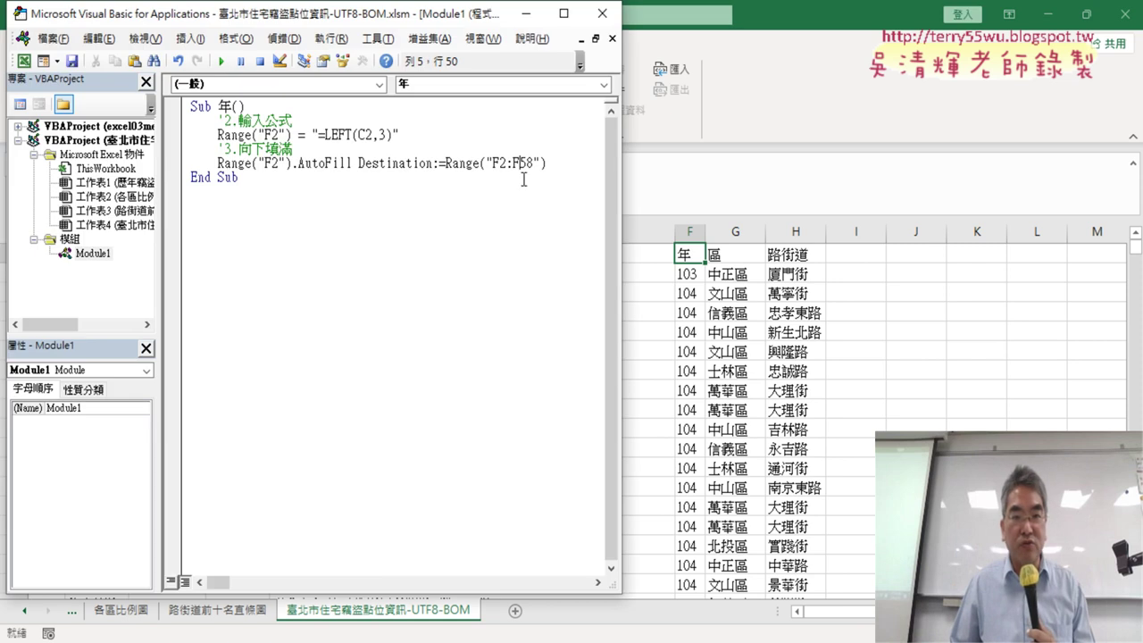
key("Right")
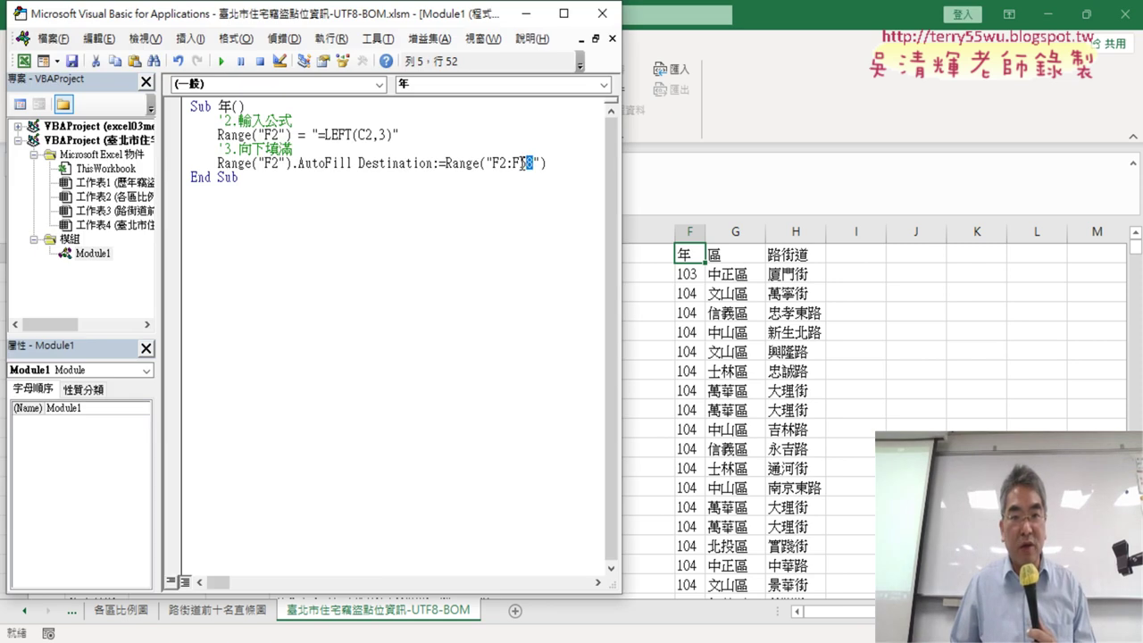
type("378")
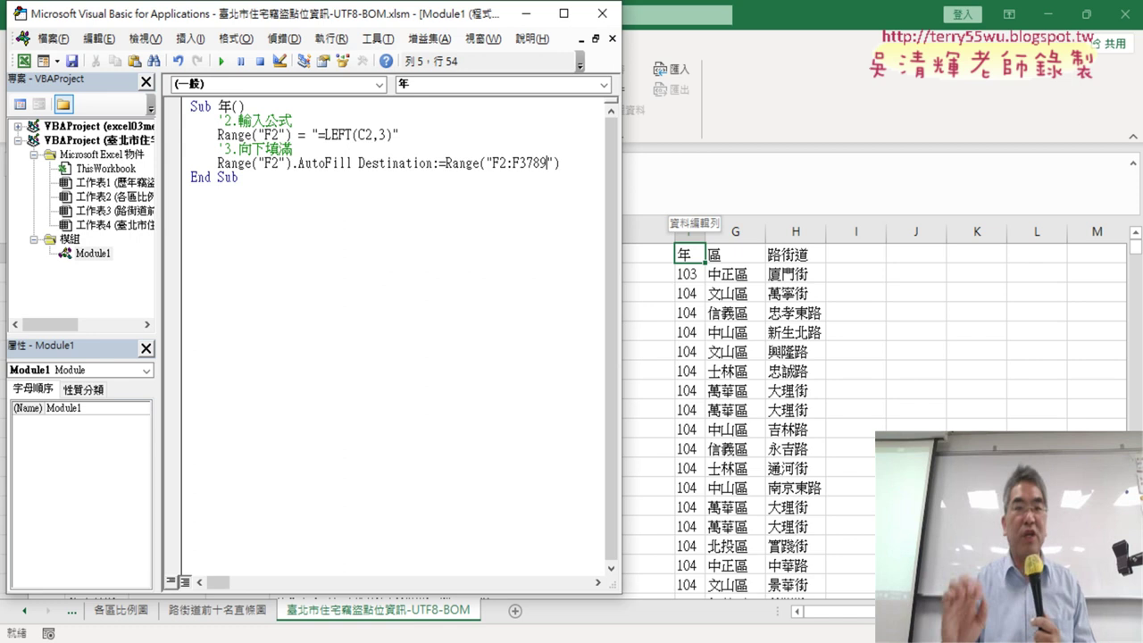
type("9")
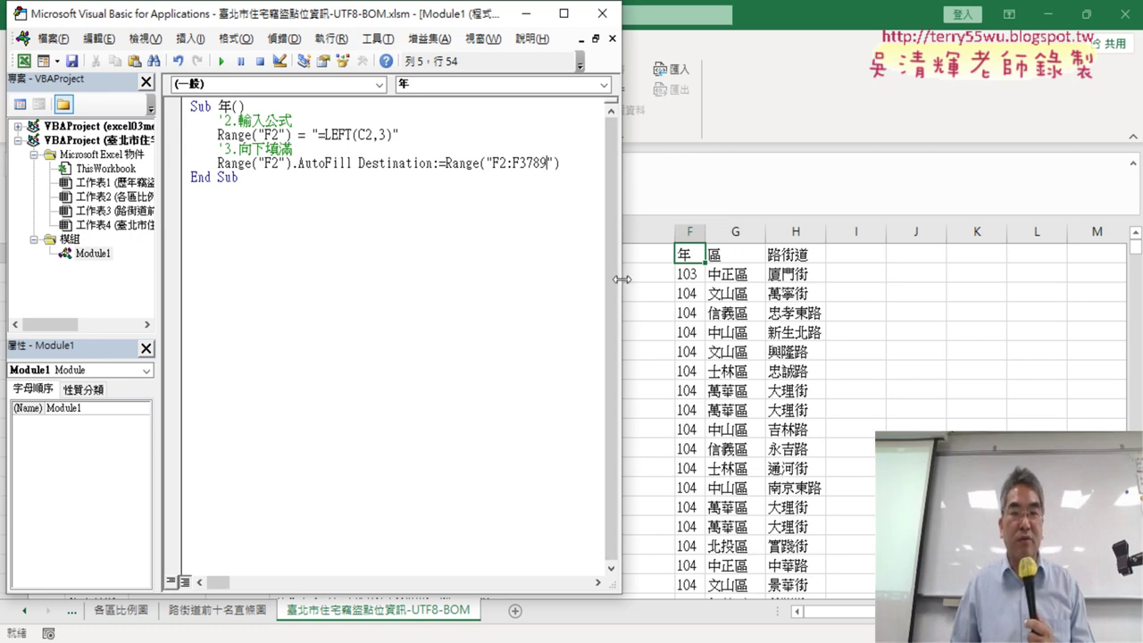
left_click_drag(622, 280, 560, 274)
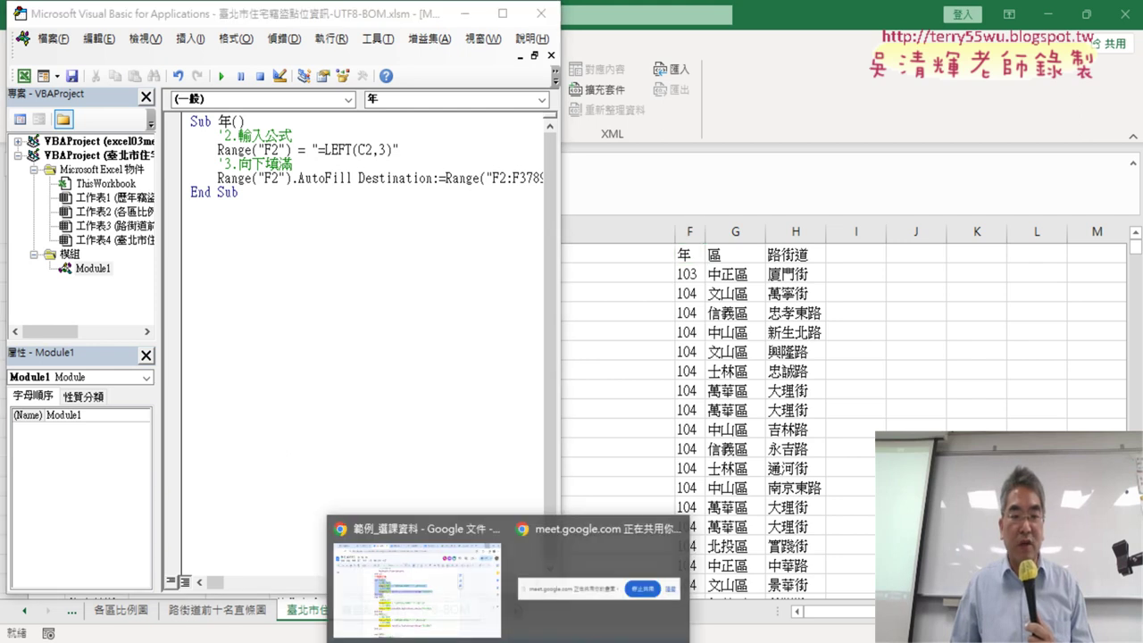
Copy the Sub 清除 block from the Google Doc and paste it into Module1
left_click(413, 571)
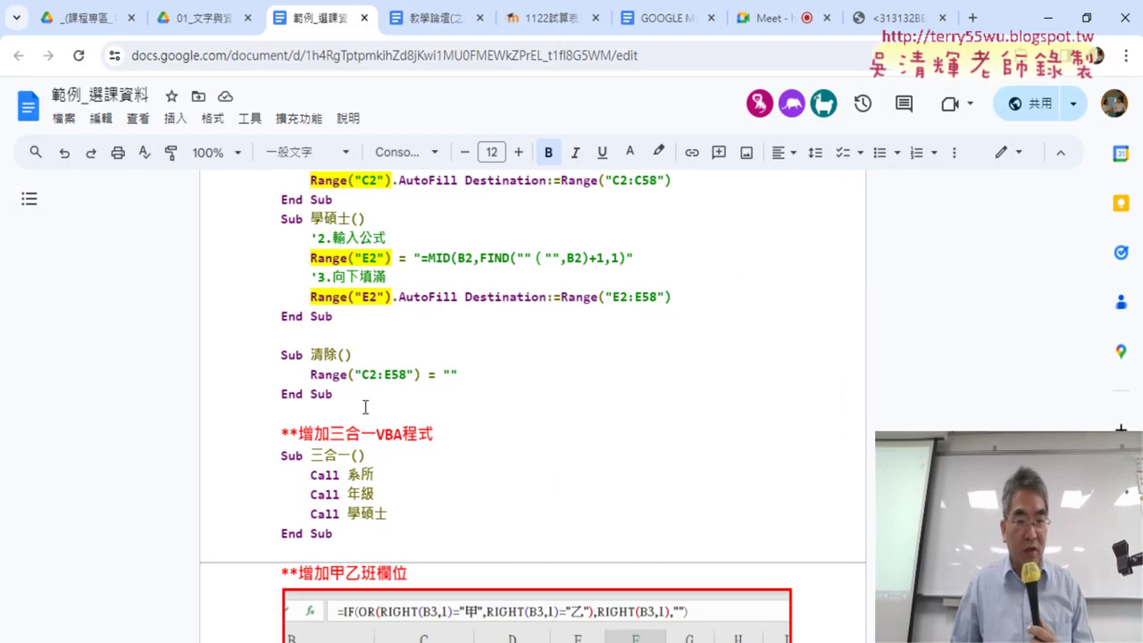
left_click_drag(354, 393, 281, 353)
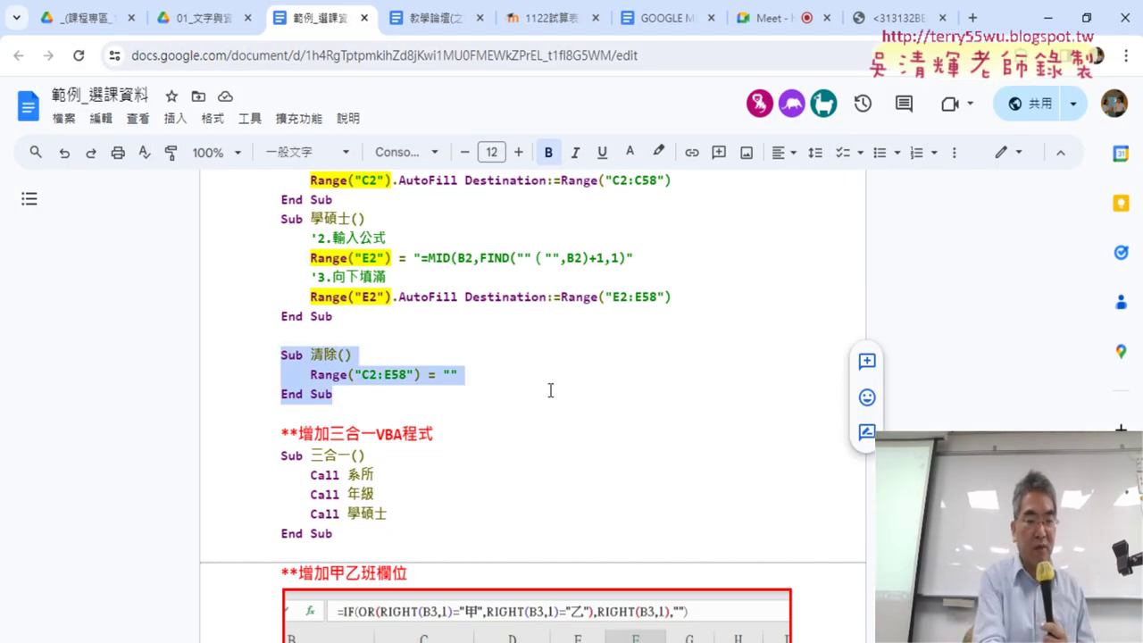
left_click(1050, 19)
type("Sub 清除()     Range(\"C2:E58\") = \"\" End Sub")
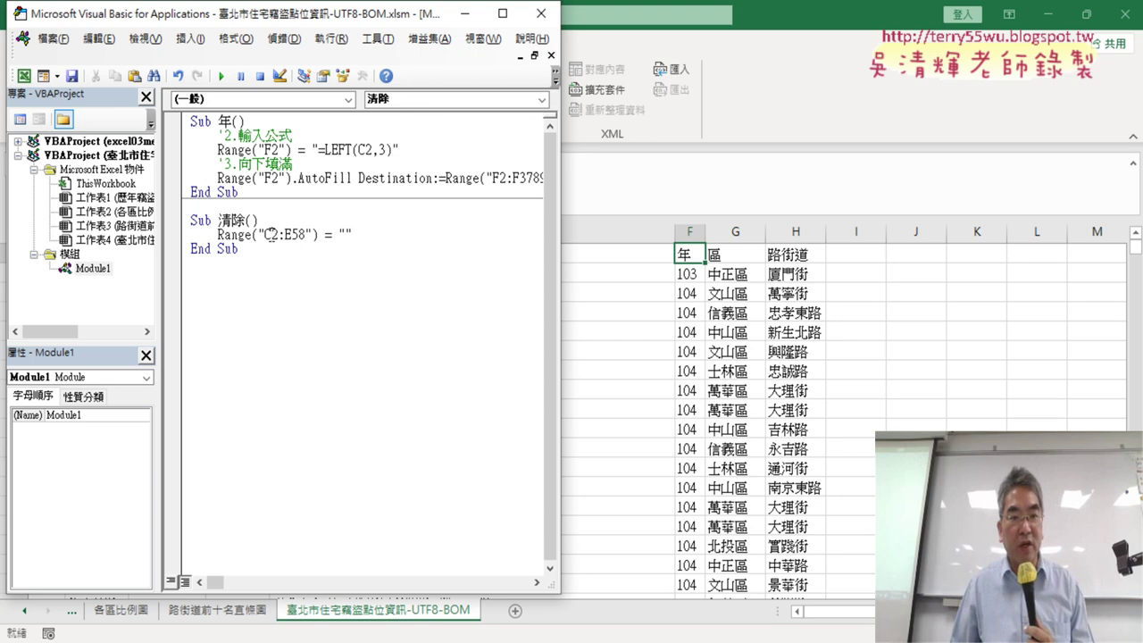
Change Sub 清除's range from C2:E58 to F2:F3789, copying the range text from Sub 年
left_click_drag(264, 234, 272, 234)
type("F")
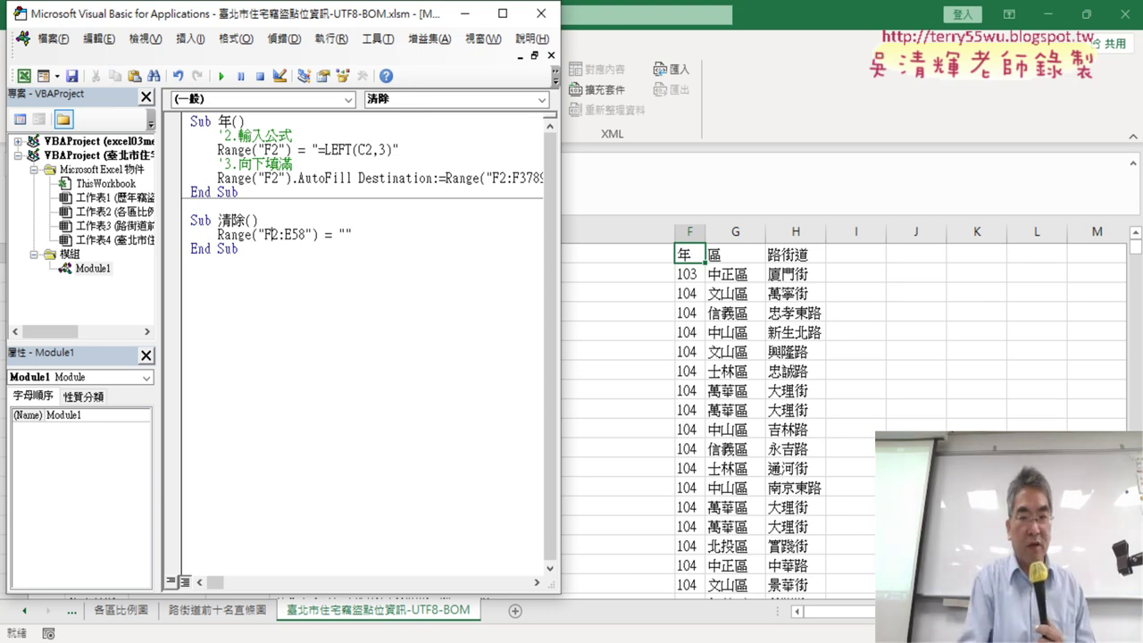
left_click_drag(566, 368, 635, 368)
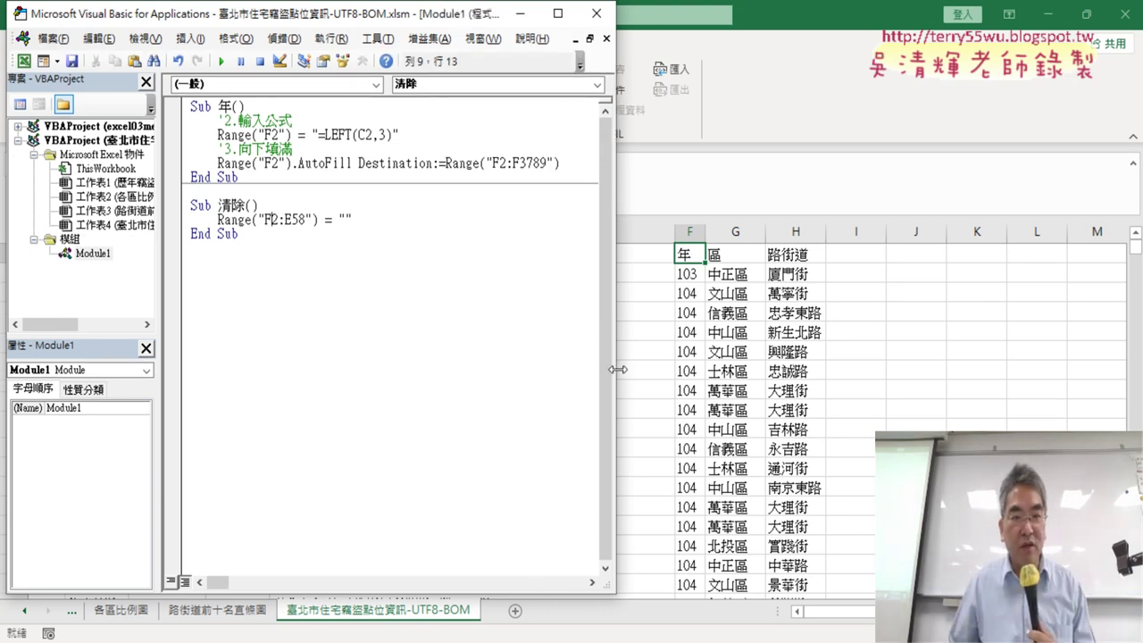
left_click_drag(492, 162, 546, 163)
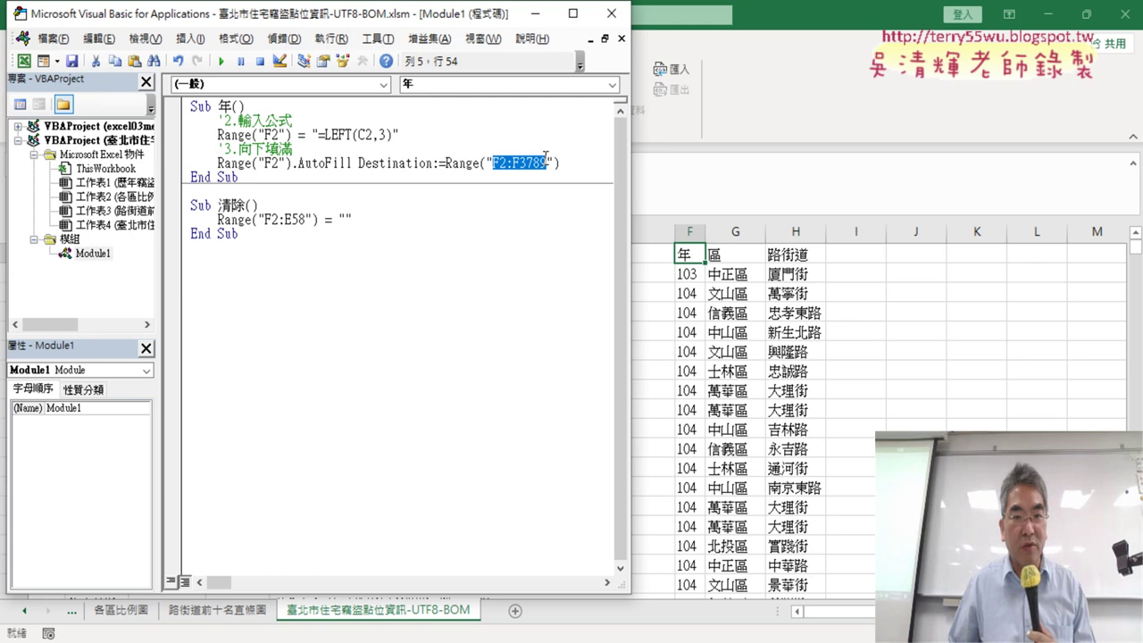
right_click(537, 166)
left_click(548, 188)
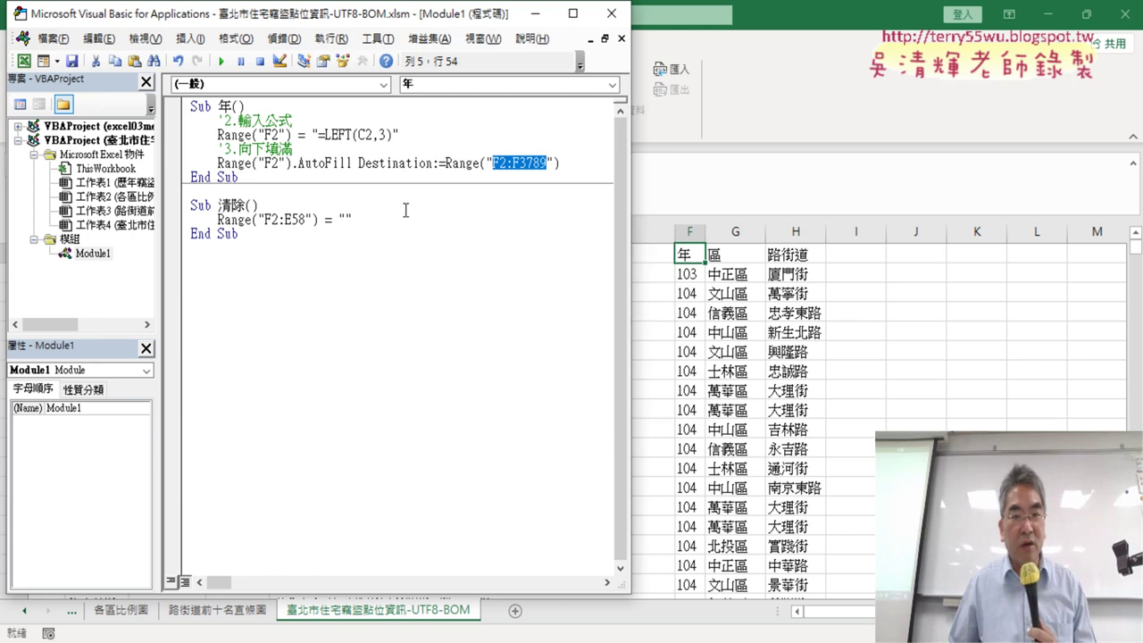
left_click_drag(306, 218, 270, 219)
right_click(284, 221)
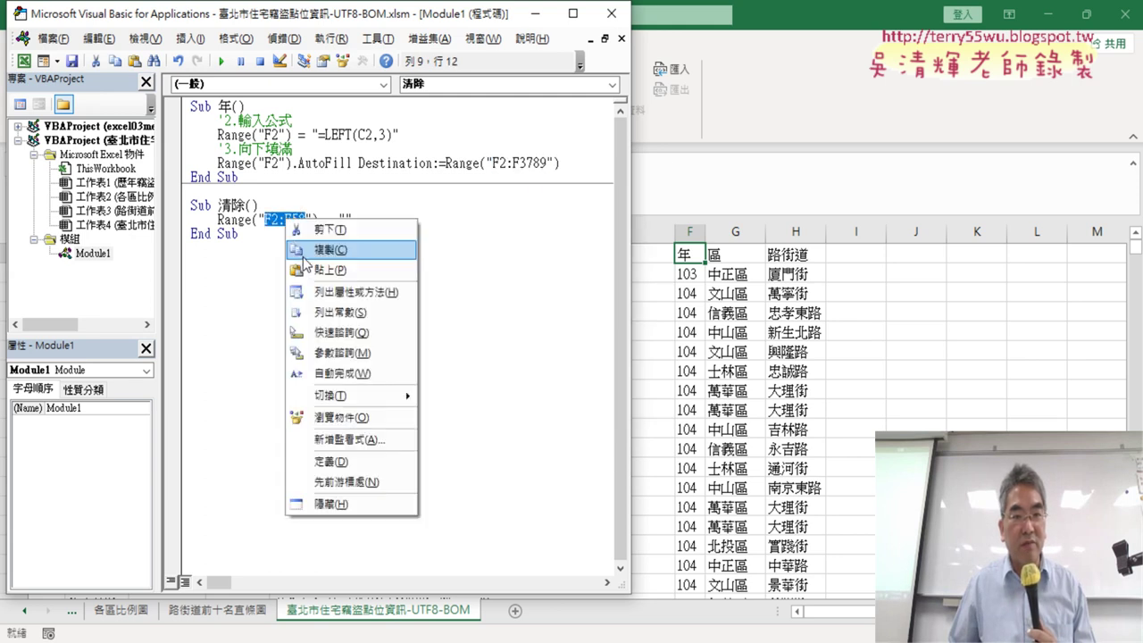
left_click(308, 268)
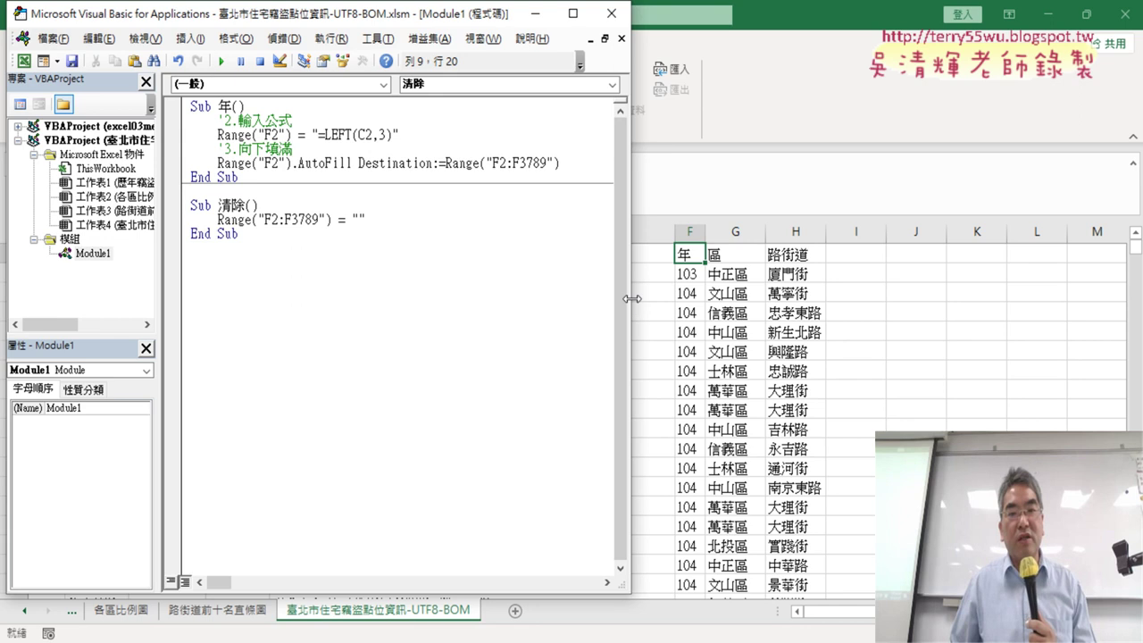
left_click_drag(630, 298, 458, 295)
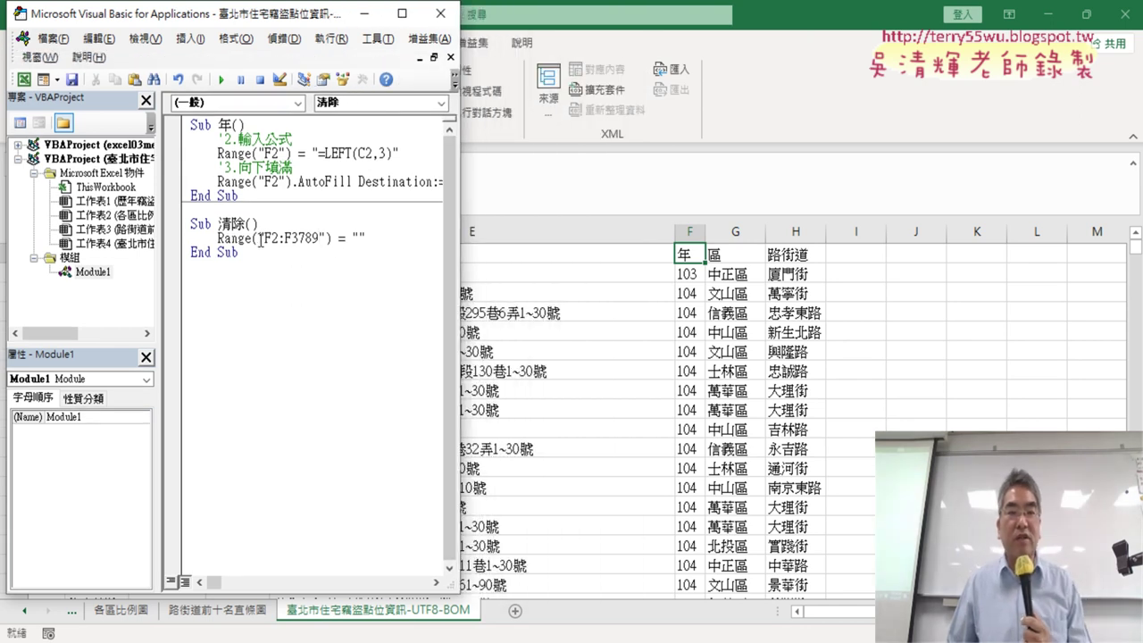
Run Sub 清除 to empty column F, then run Sub 年 to refill it with years like 103
left_click(258, 238)
left_click(218, 80)
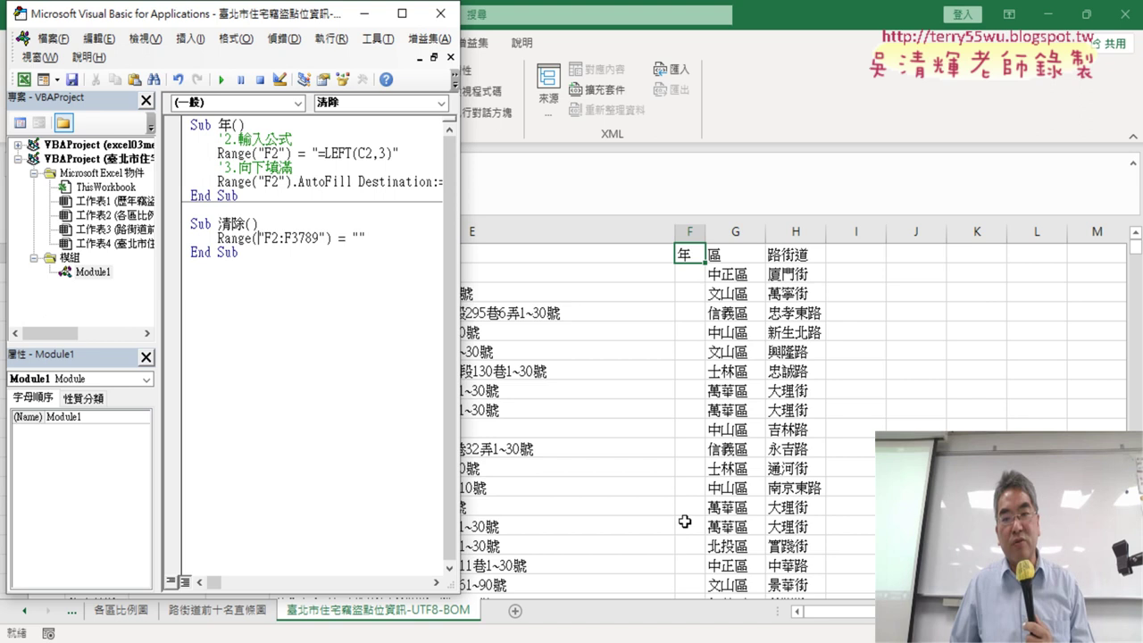
left_click(265, 153)
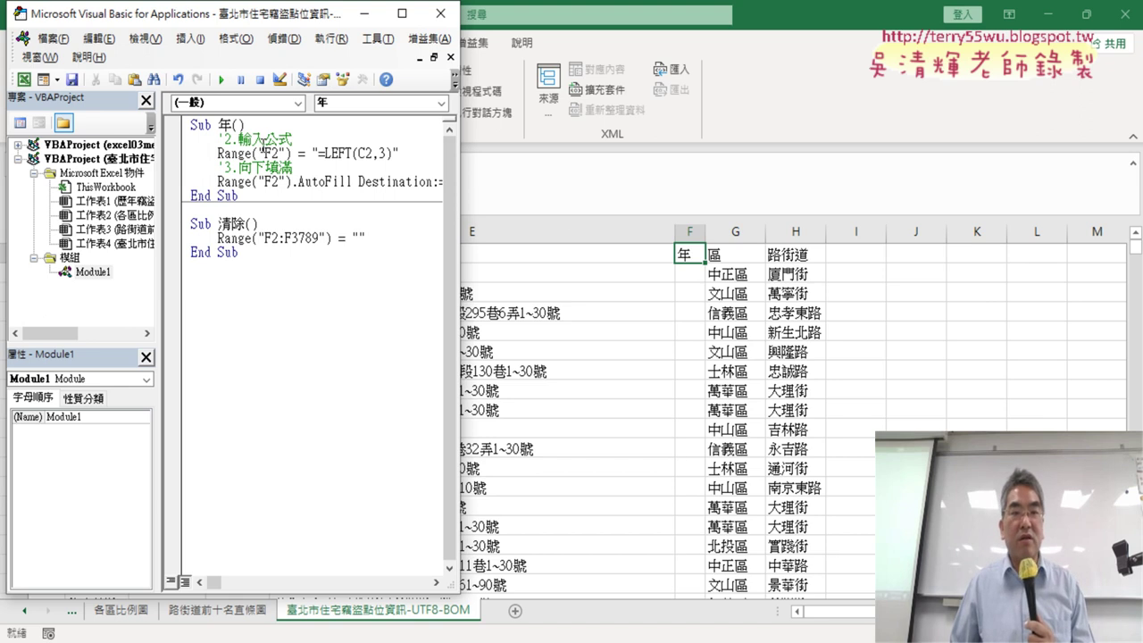
left_click(221, 81)
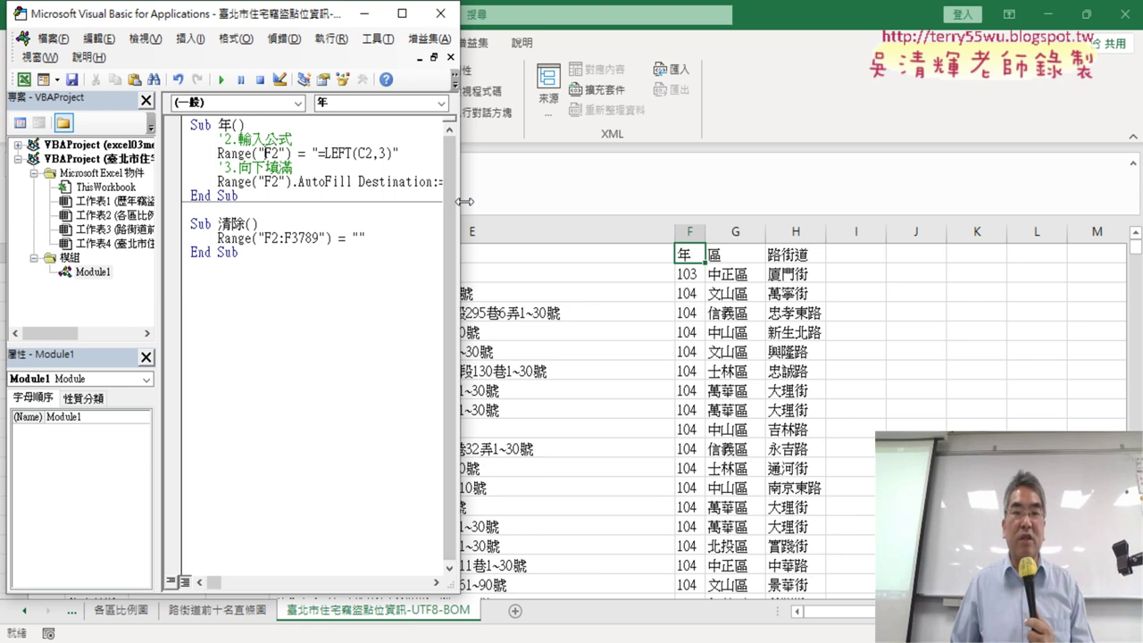
mouse_move(458, 228)
left_mouse_down()
mouse_move(722, 231)
mouse_move(625, 229)
left_mouse_up()
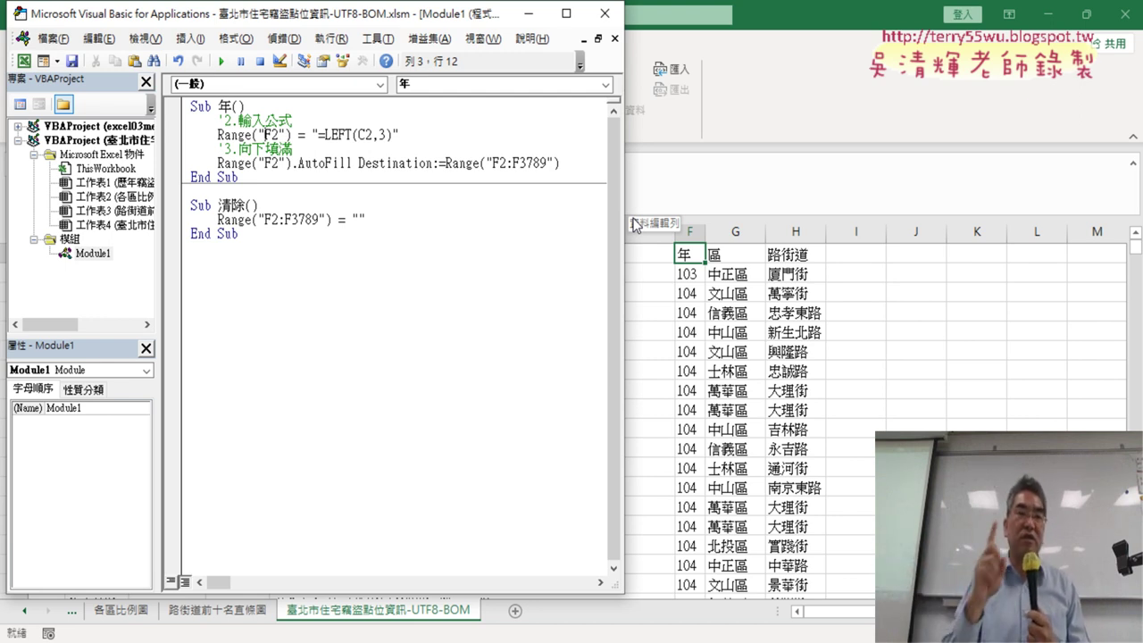
left_click_drag(273, 16, 412, 56)
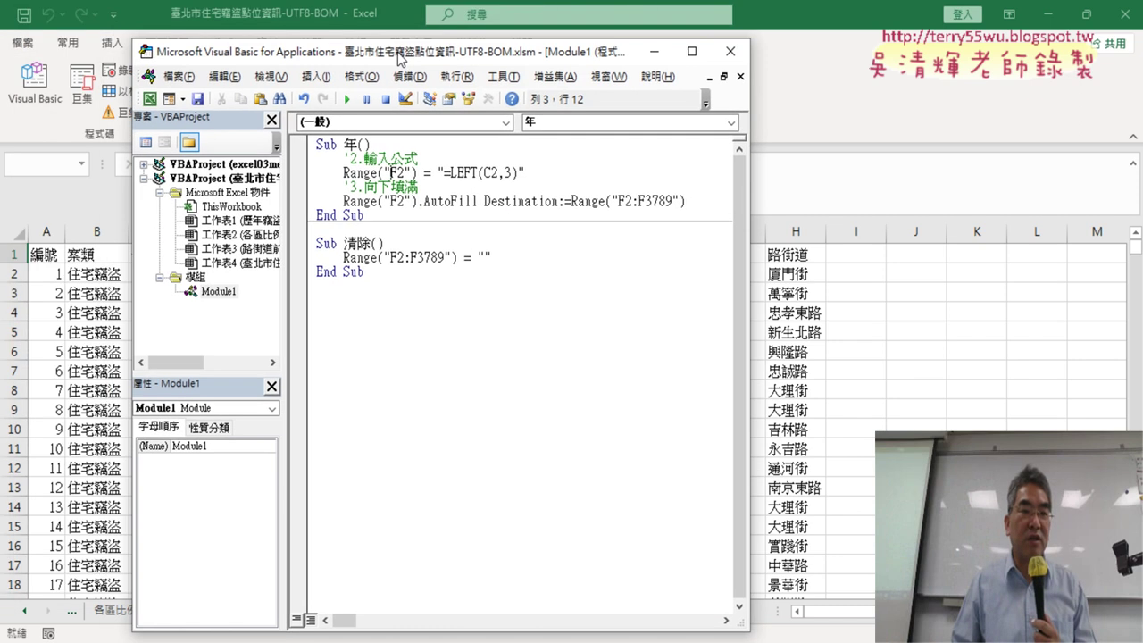
left_click(222, 237)
right_click(221, 237)
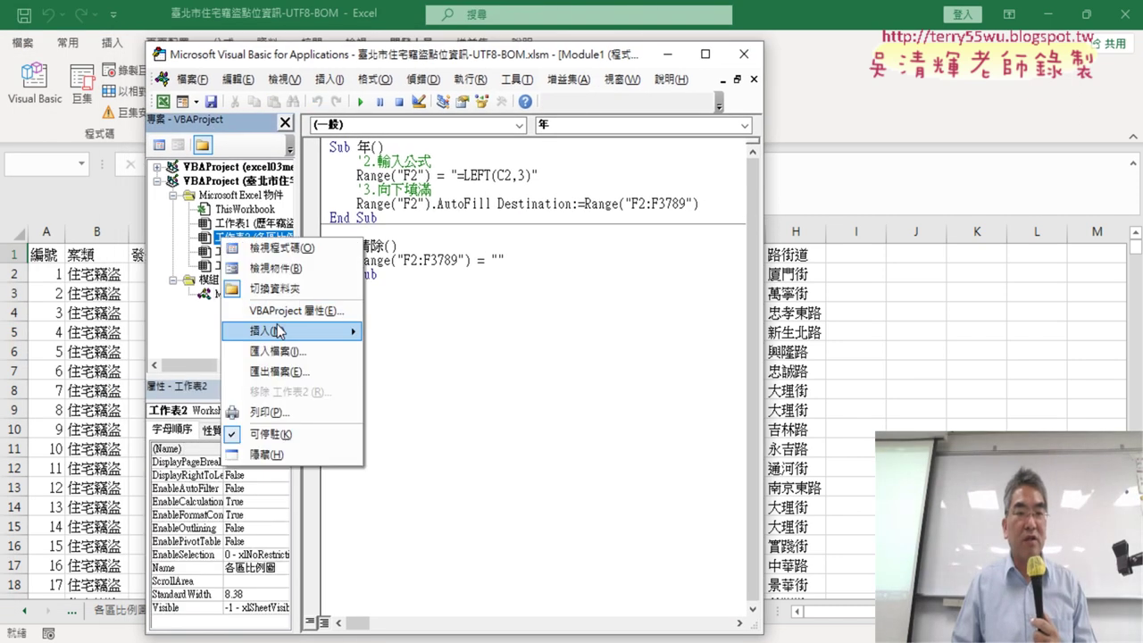
mouse_move(304, 332)
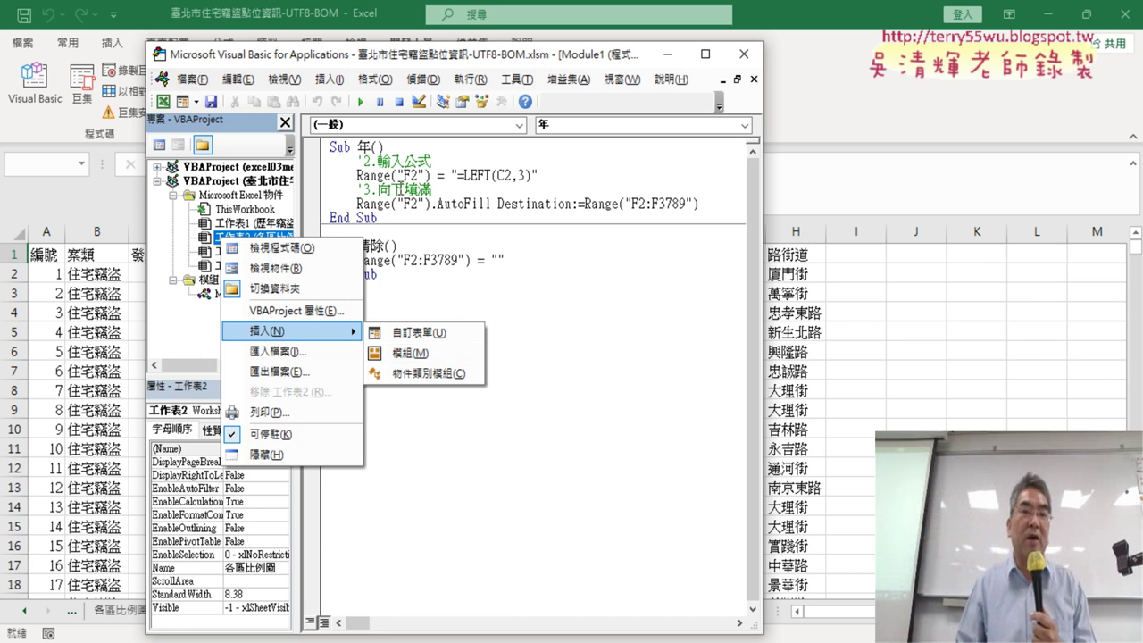
left_click(396, 230)
left_click_drag(396, 230, 319, 149)
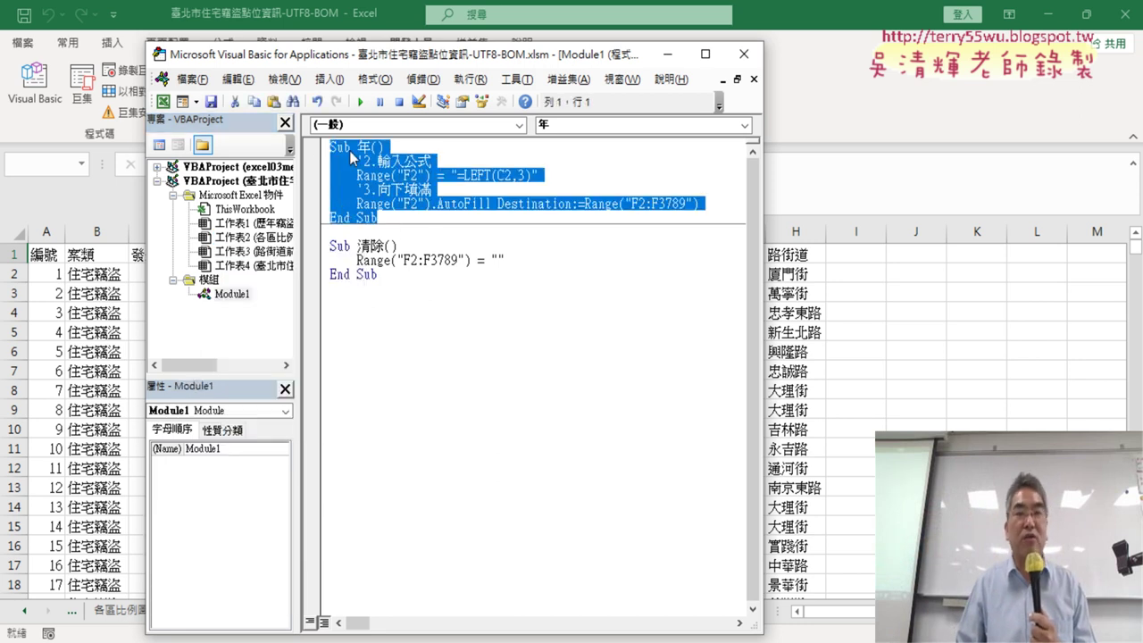
left_click(359, 147)
double_click(364, 147)
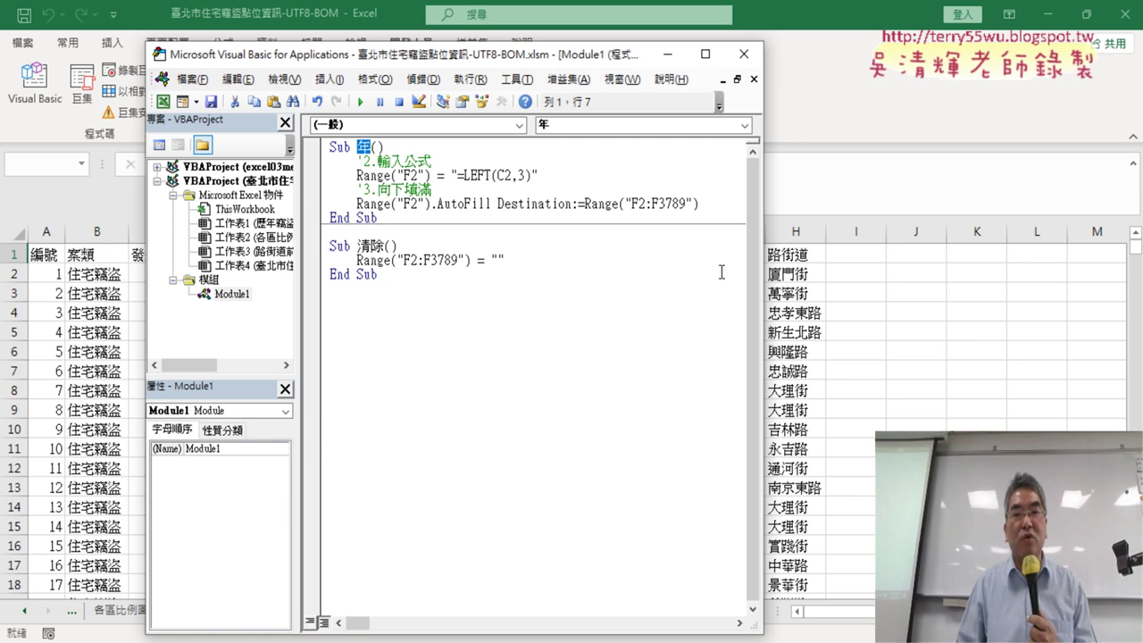
left_click_drag(762, 272, 658, 268)
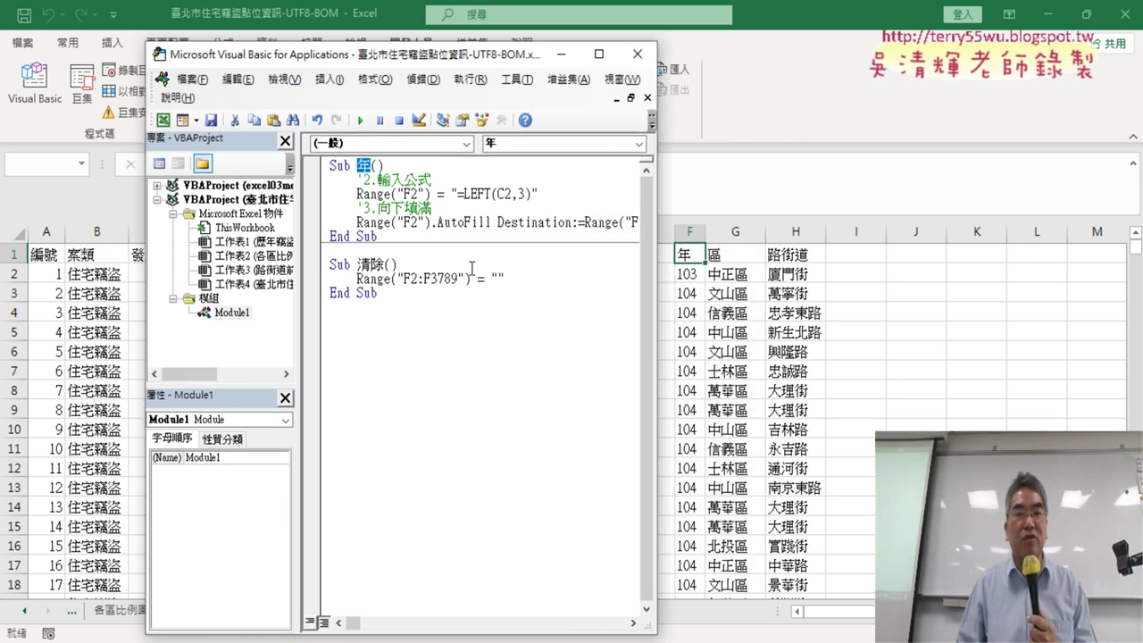
Run 清除 to empty column F, then 年 to refill it with years like 103 and 104
left_click(425, 279)
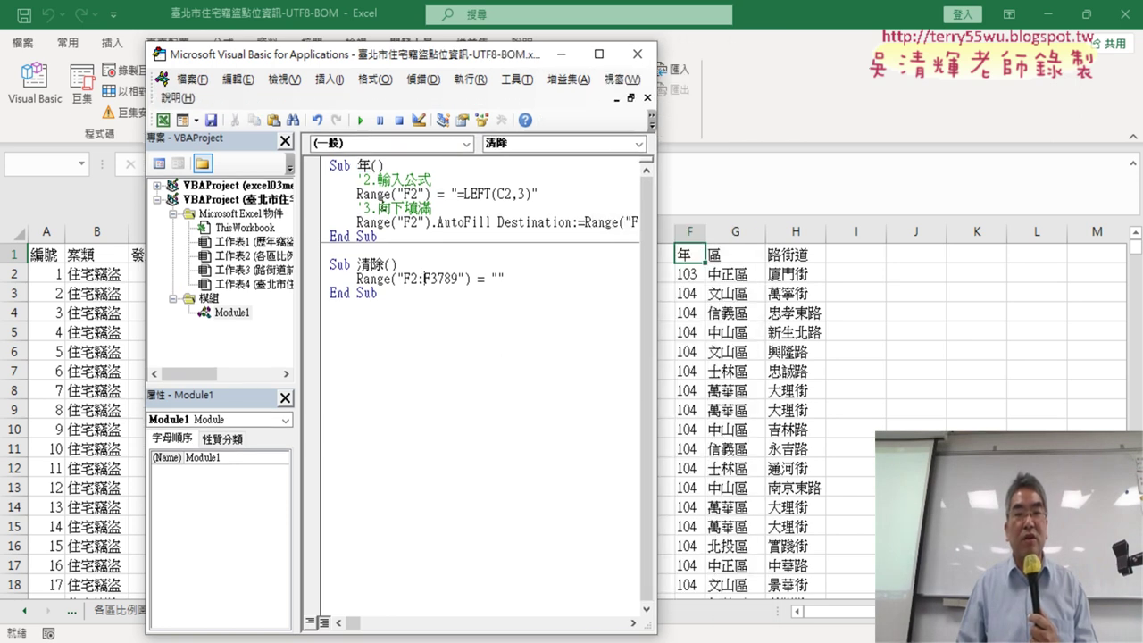
left_click(360, 121)
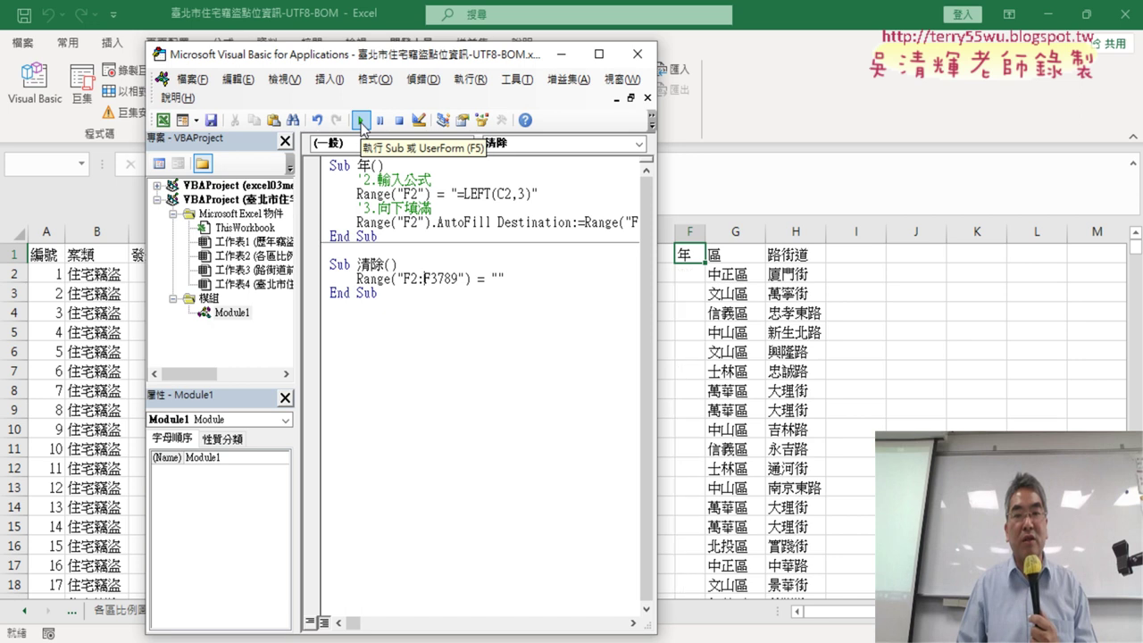
left_click(394, 196)
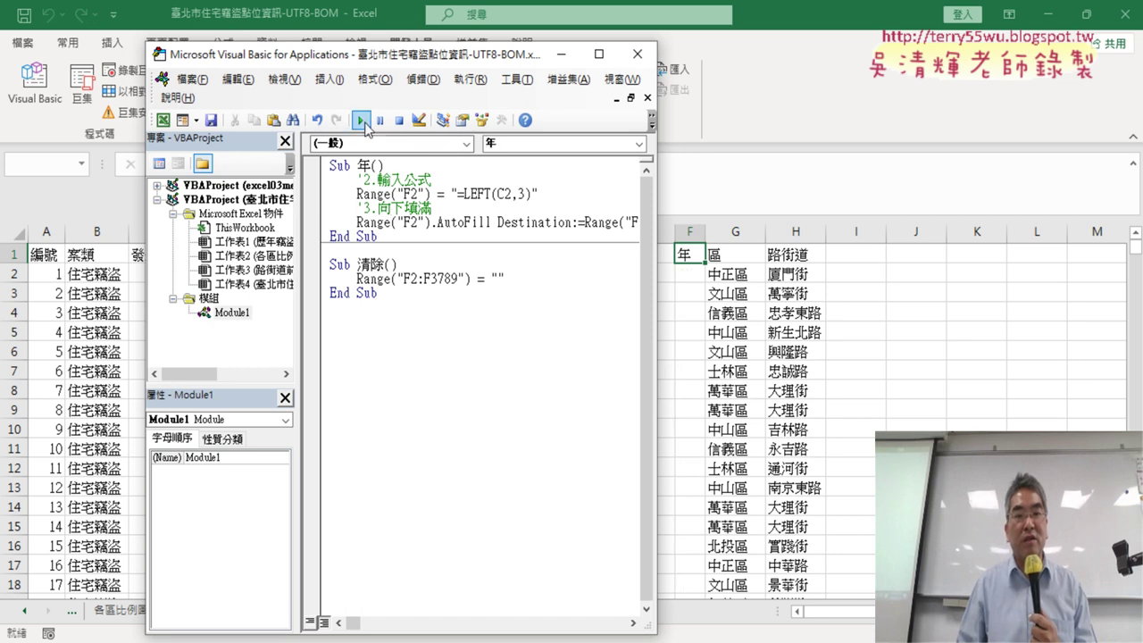
left_click(361, 120)
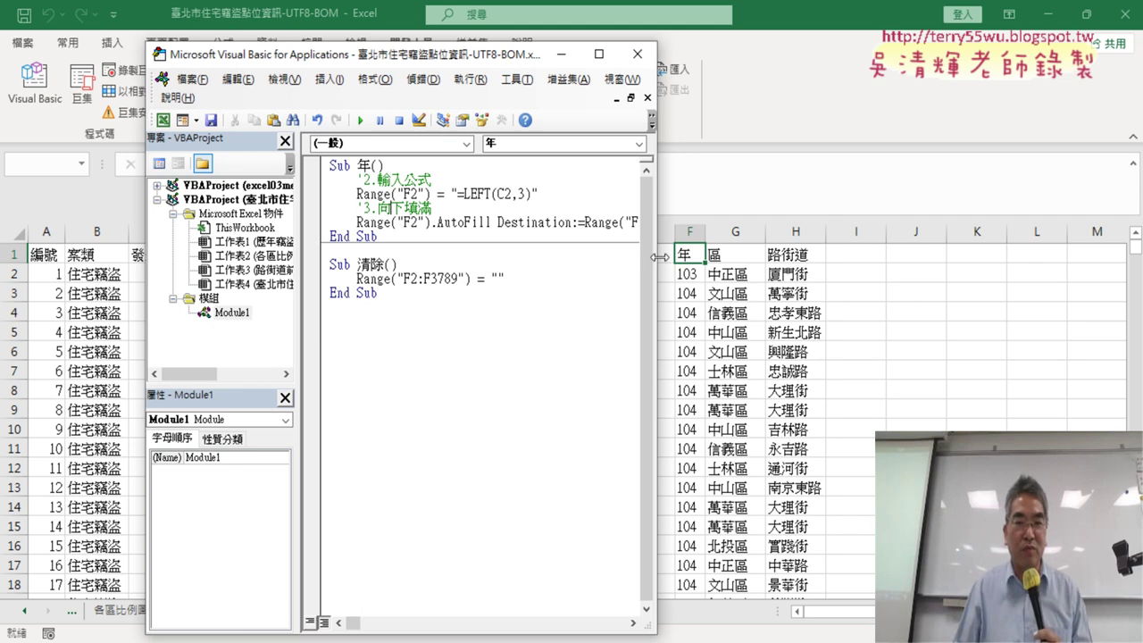
left_click_drag(657, 257, 722, 255)
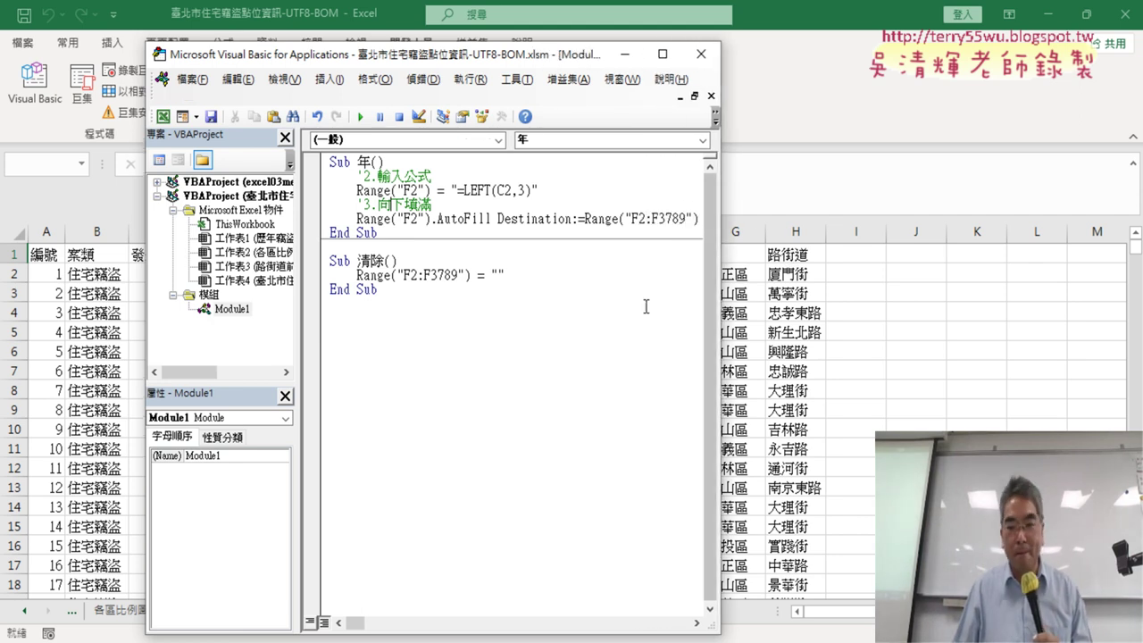